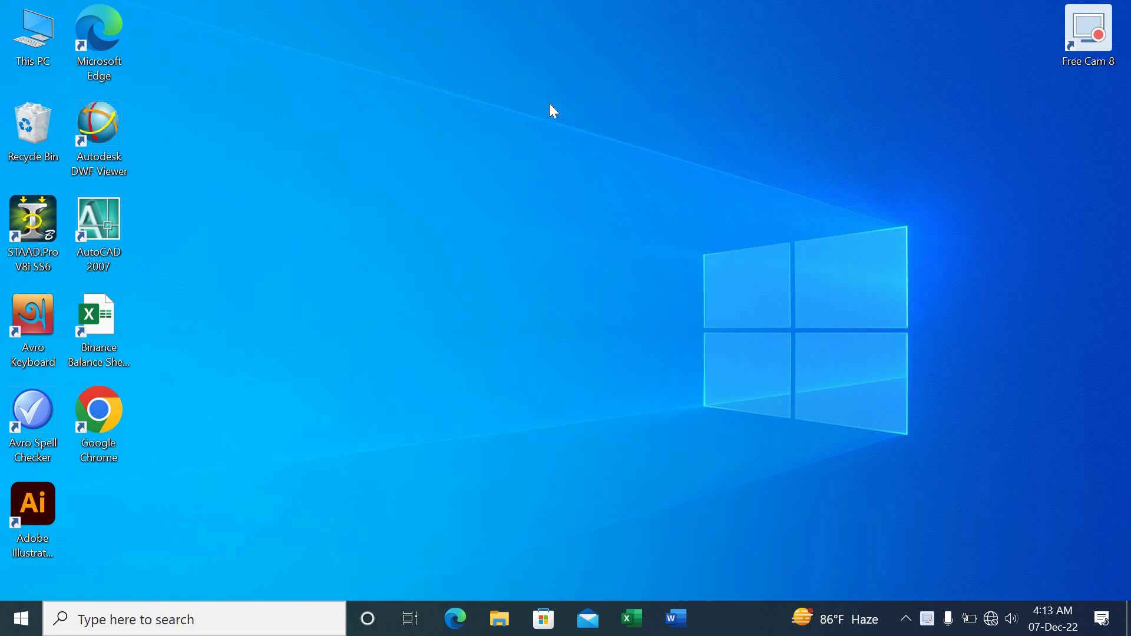
Create a new Microsoft Excel Worksheet on the desktop and open it in a maximized Excel window
right_click(554, 127)
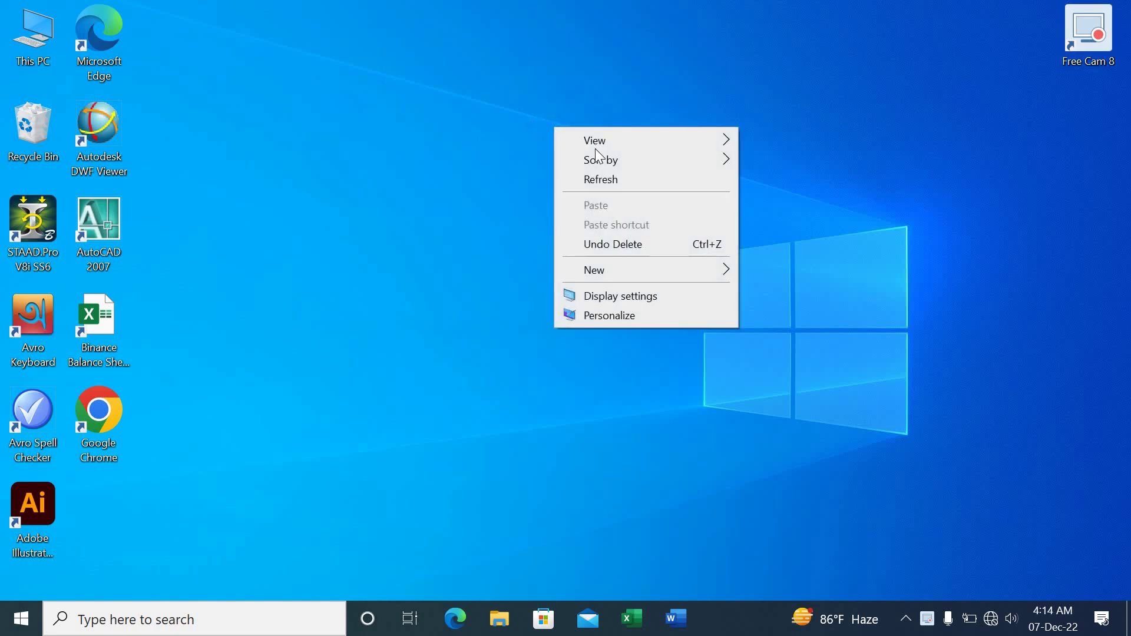
mouse_move(604, 271)
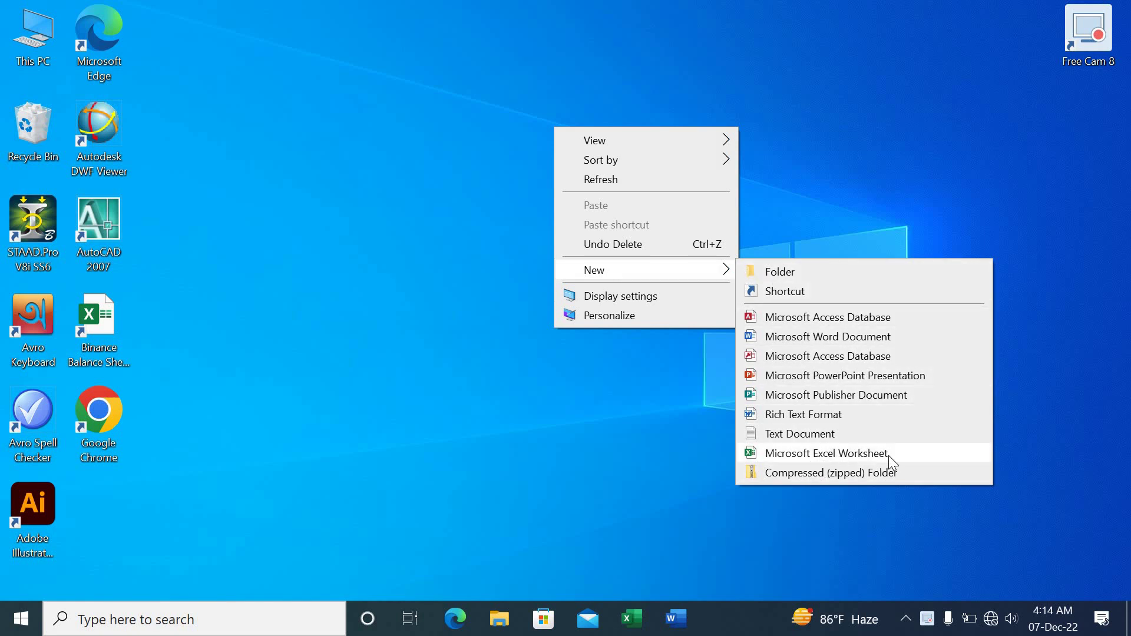
left_click(840, 460)
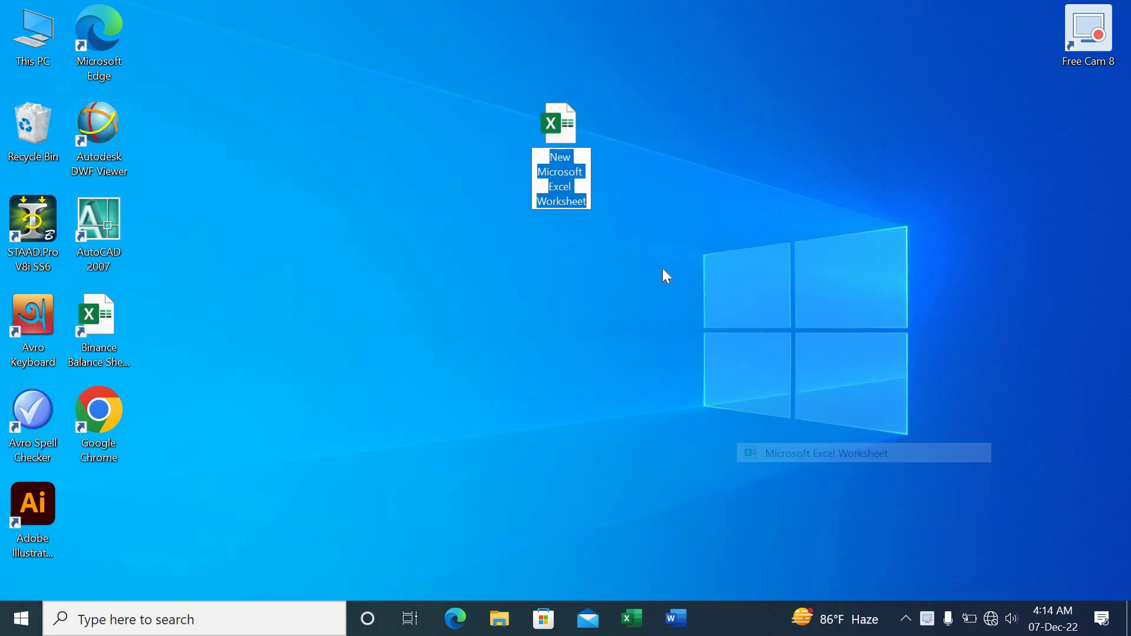
double_click(556, 177)
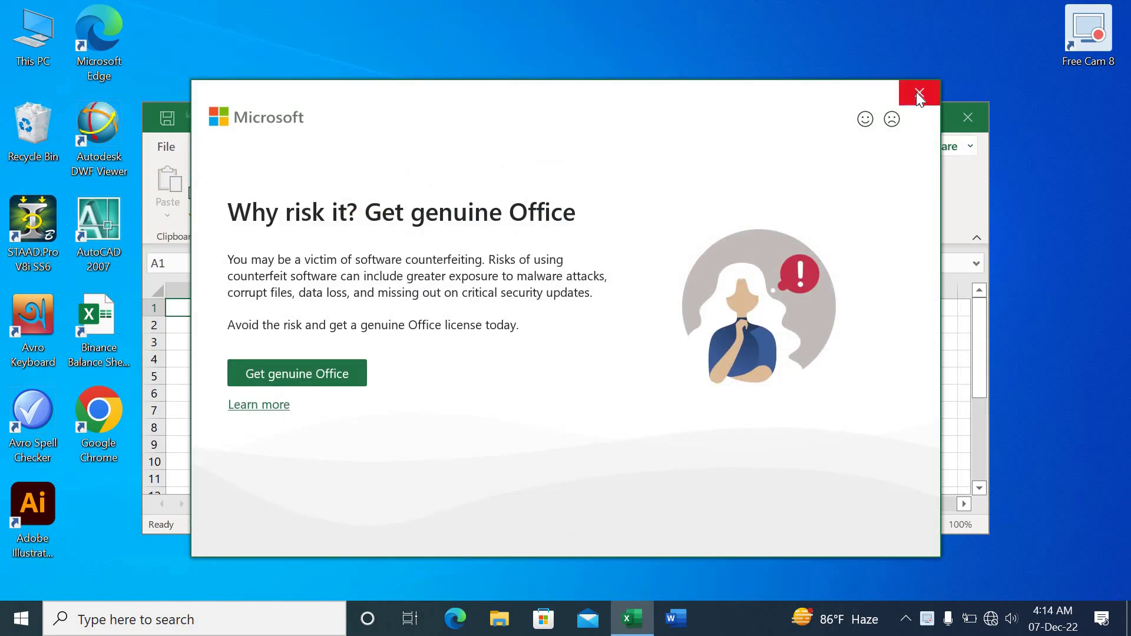
left_click(917, 93)
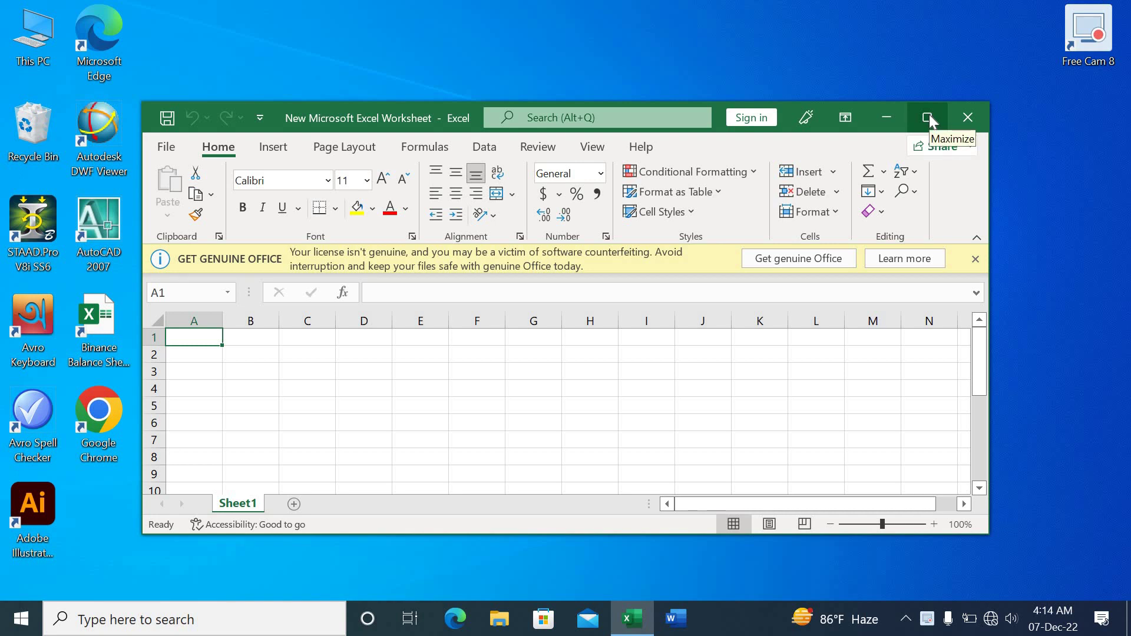
left_click(929, 118)
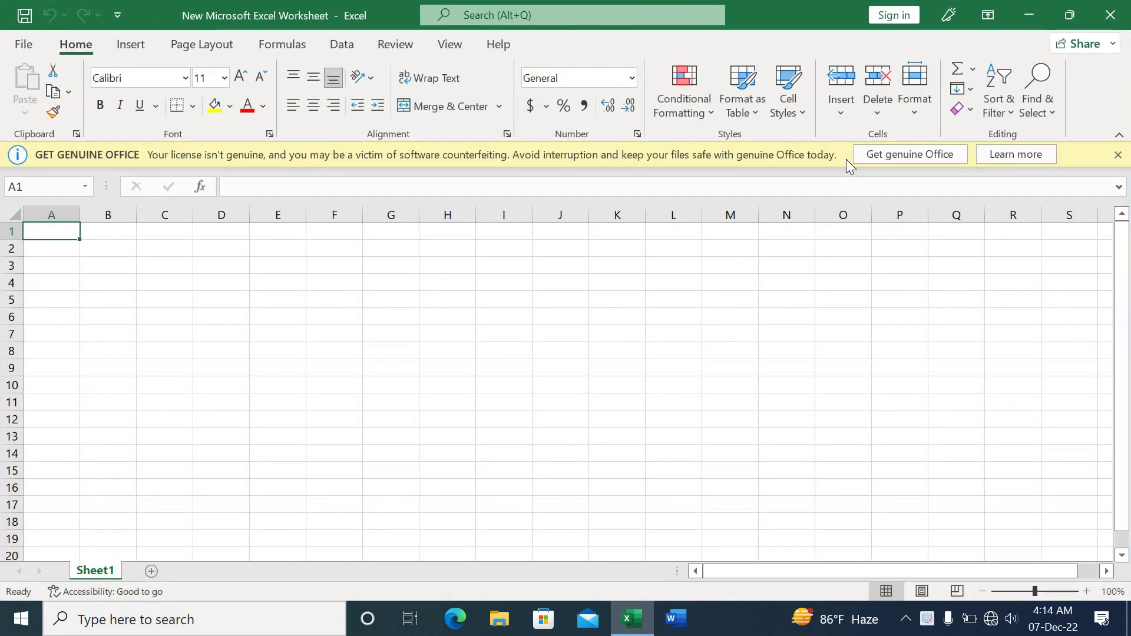
Create another blank workbook in a maximized window and start saving it to drive D:
key("ctrl+n")
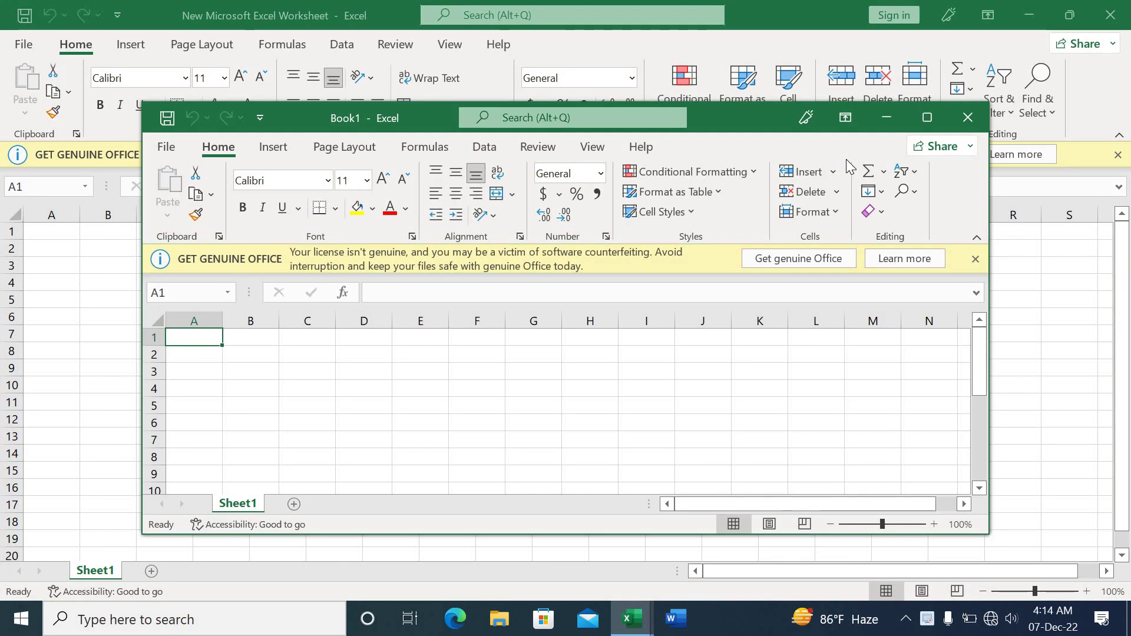
left_click(928, 120)
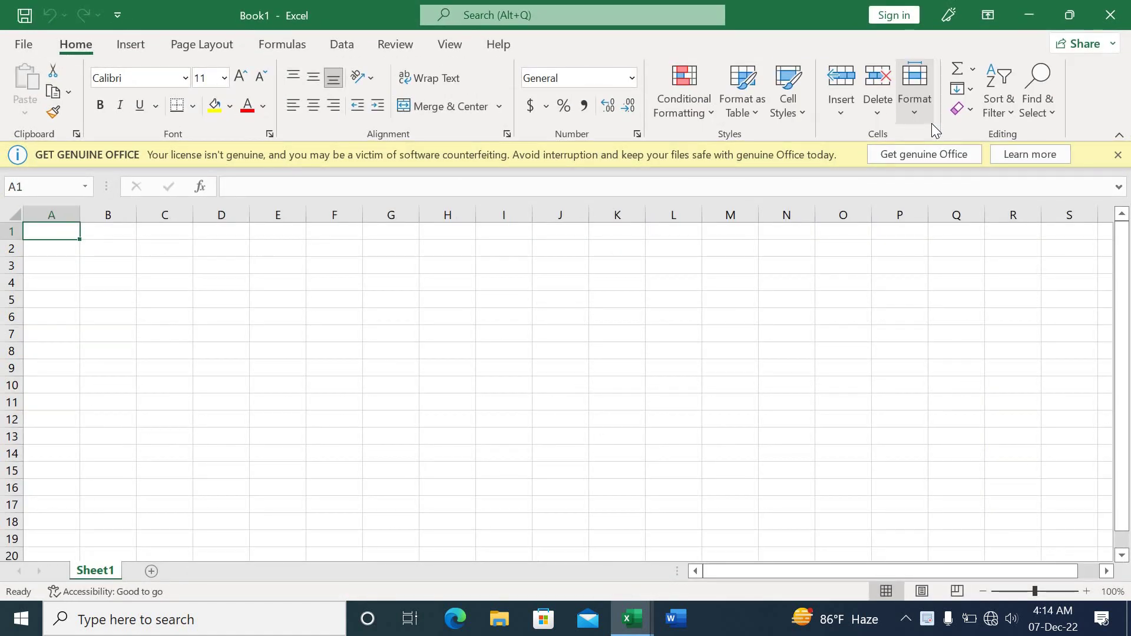
key("ctrl+s")
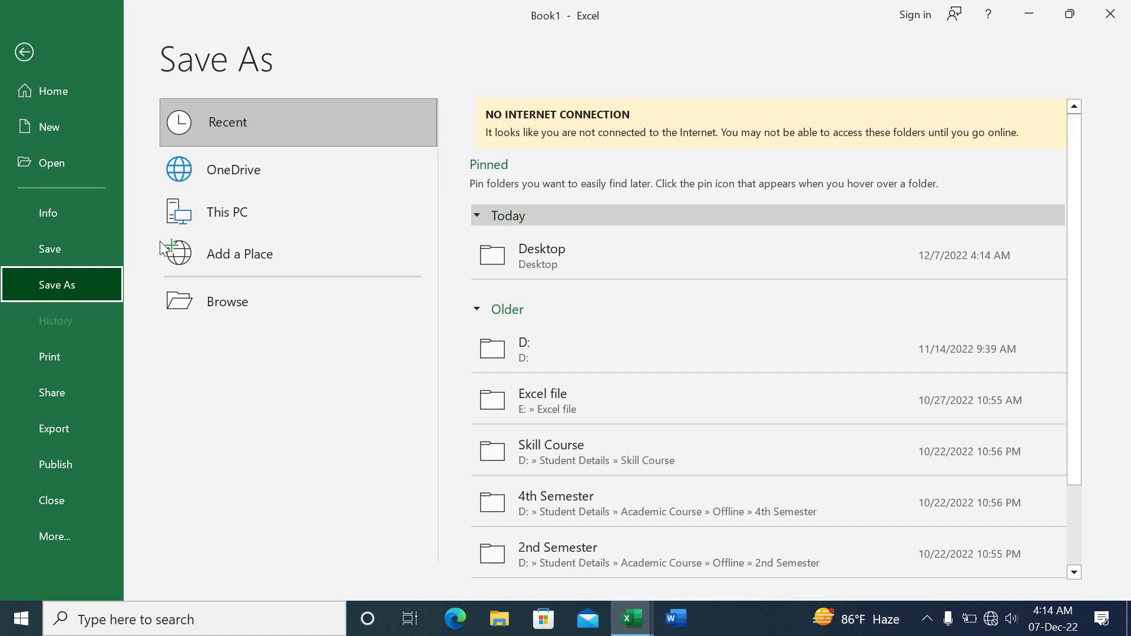
left_click(80, 248)
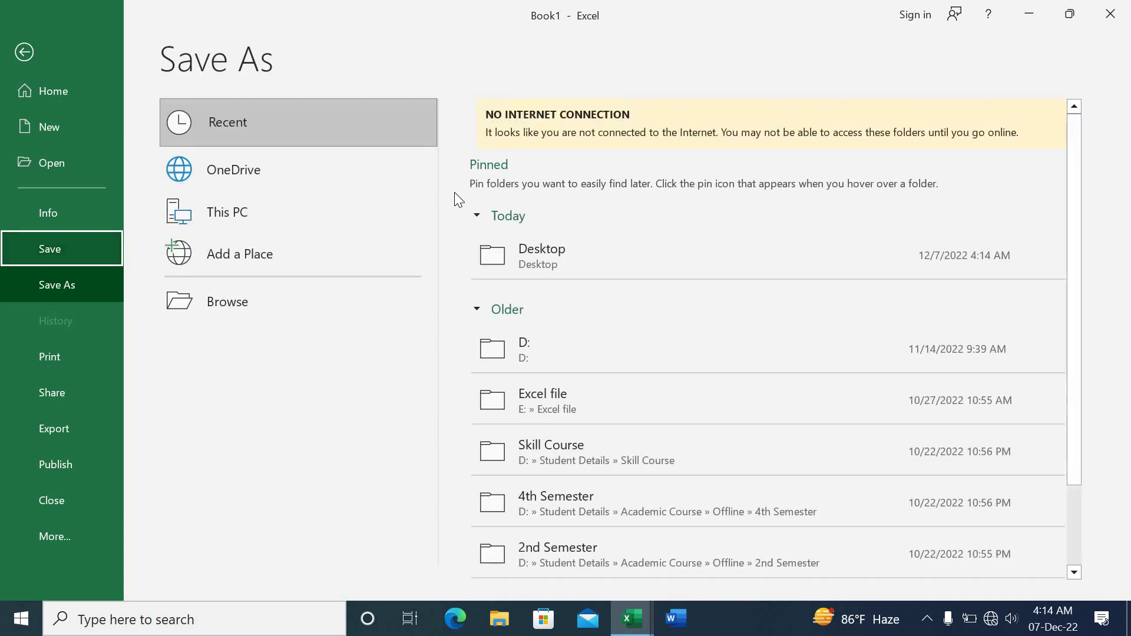
left_click(542, 249)
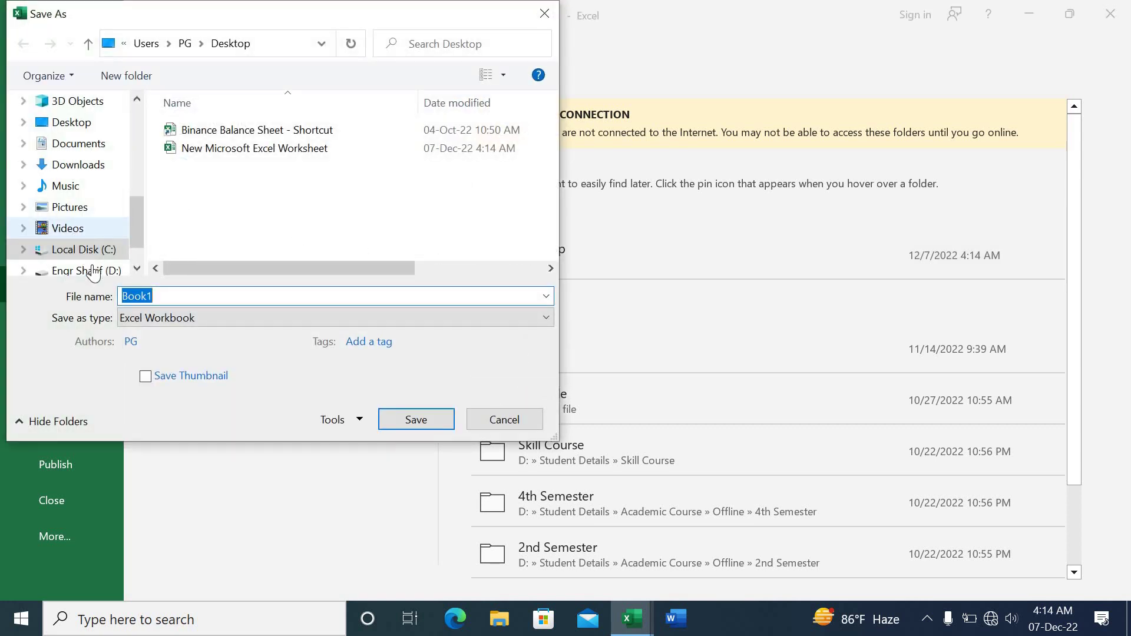
left_click(95, 273)
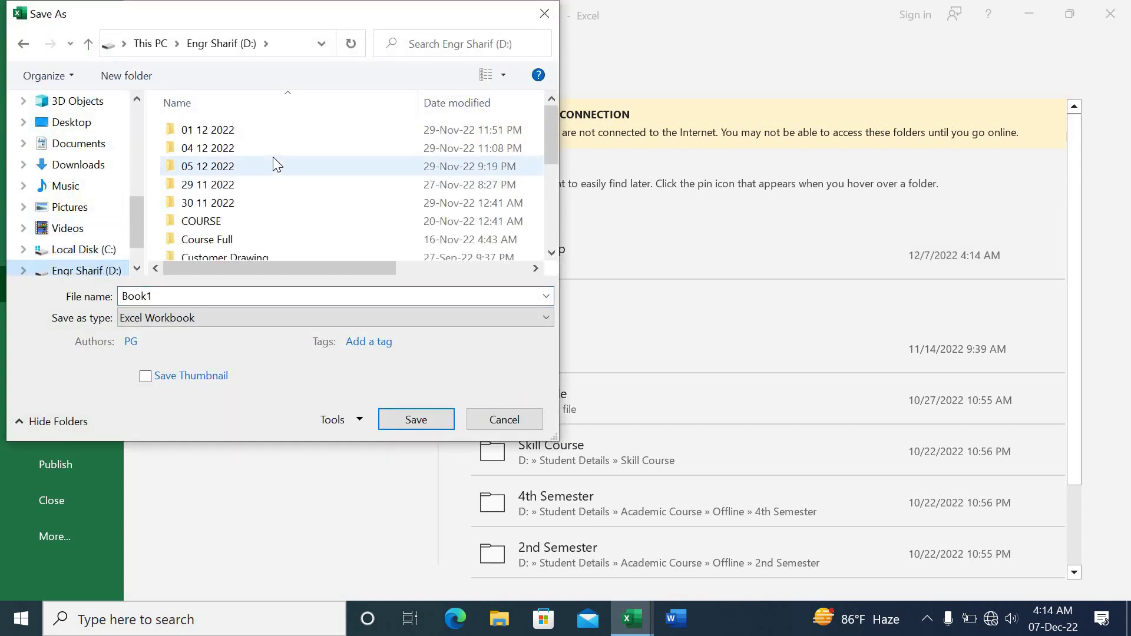
Create a folder named Cash Memo on drive D: and open it as the save location
scroll(274, 158, "down", 5)
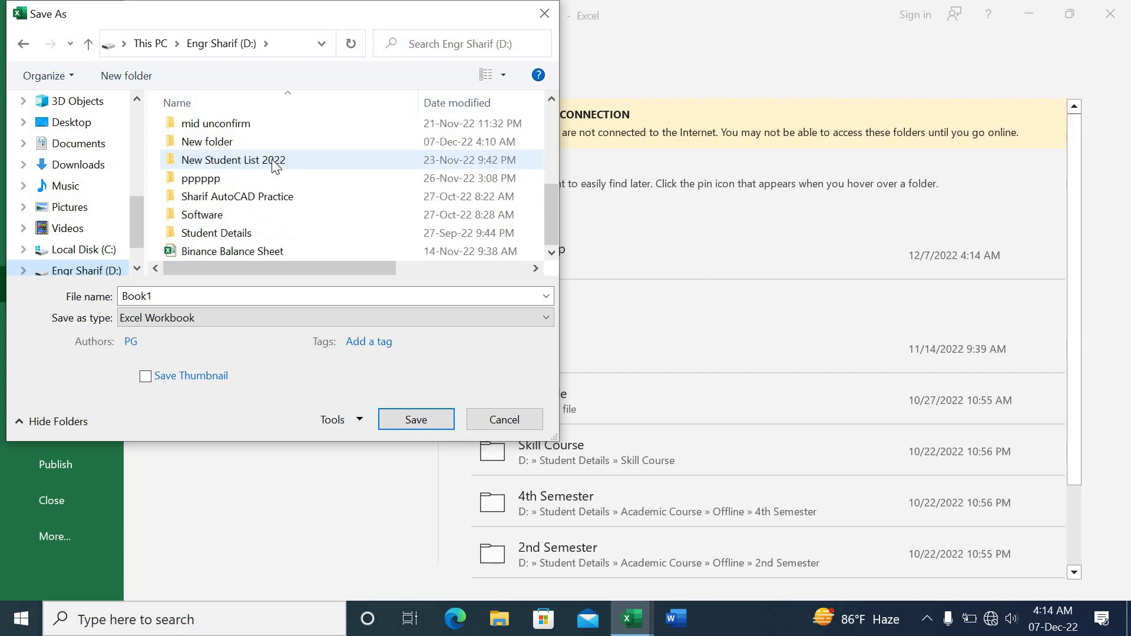
left_click(146, 80)
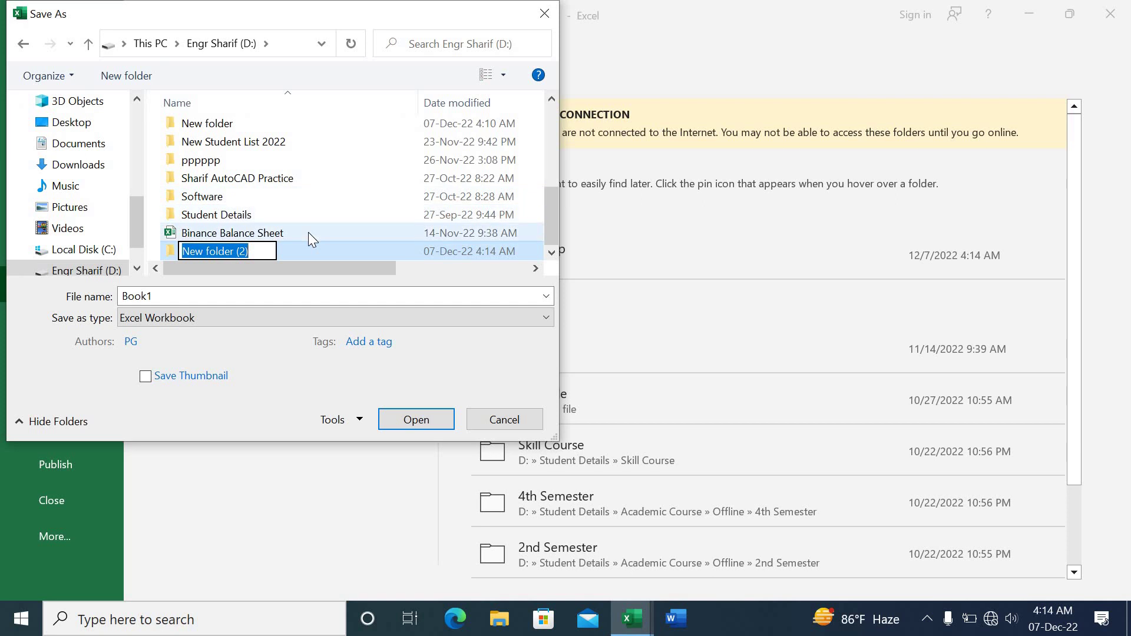
type("C")
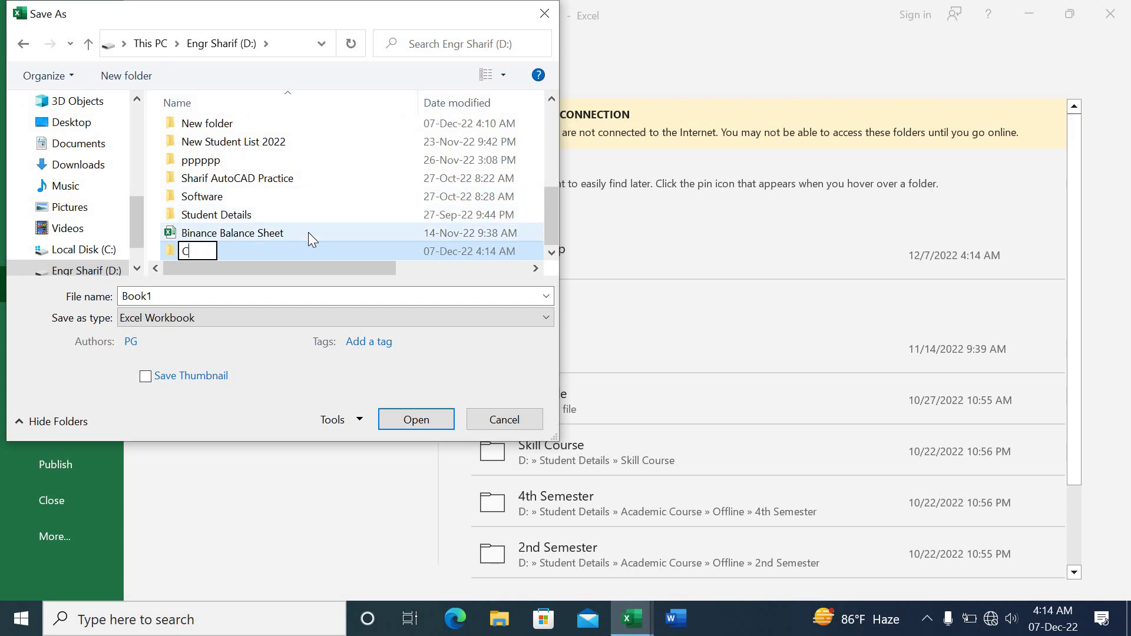
type("ash Memo")
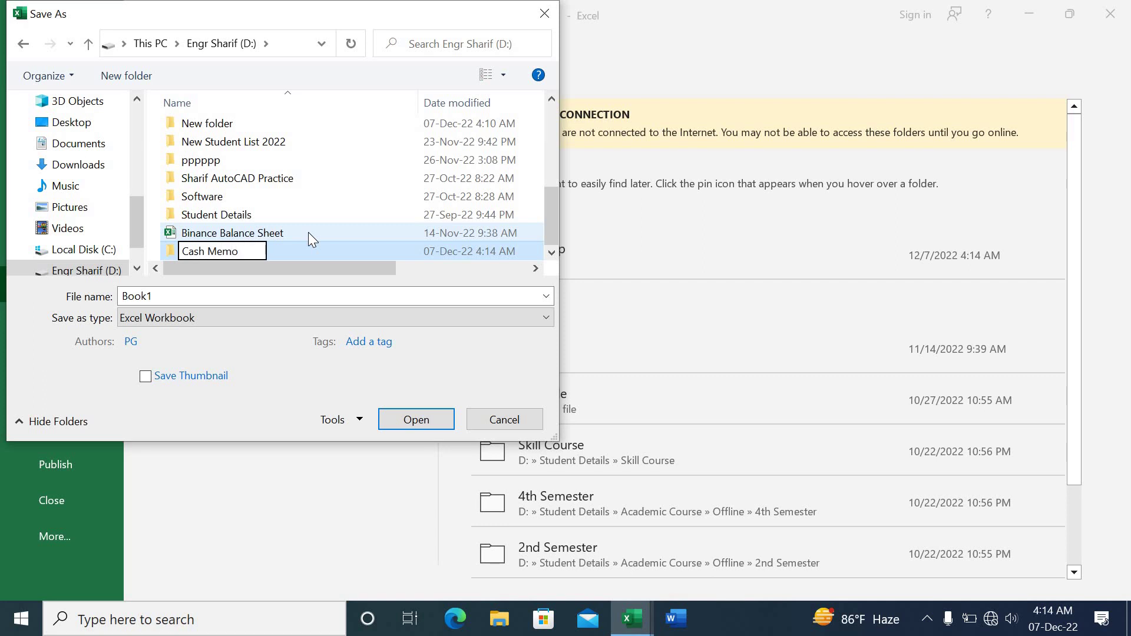
key("Return")
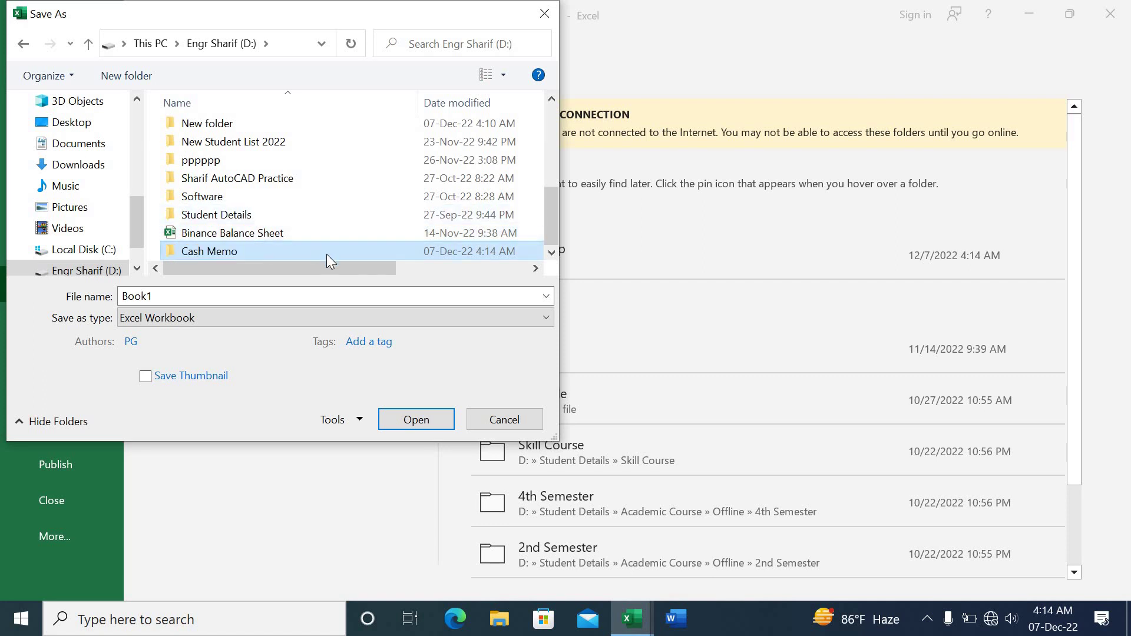
double_click(326, 254)
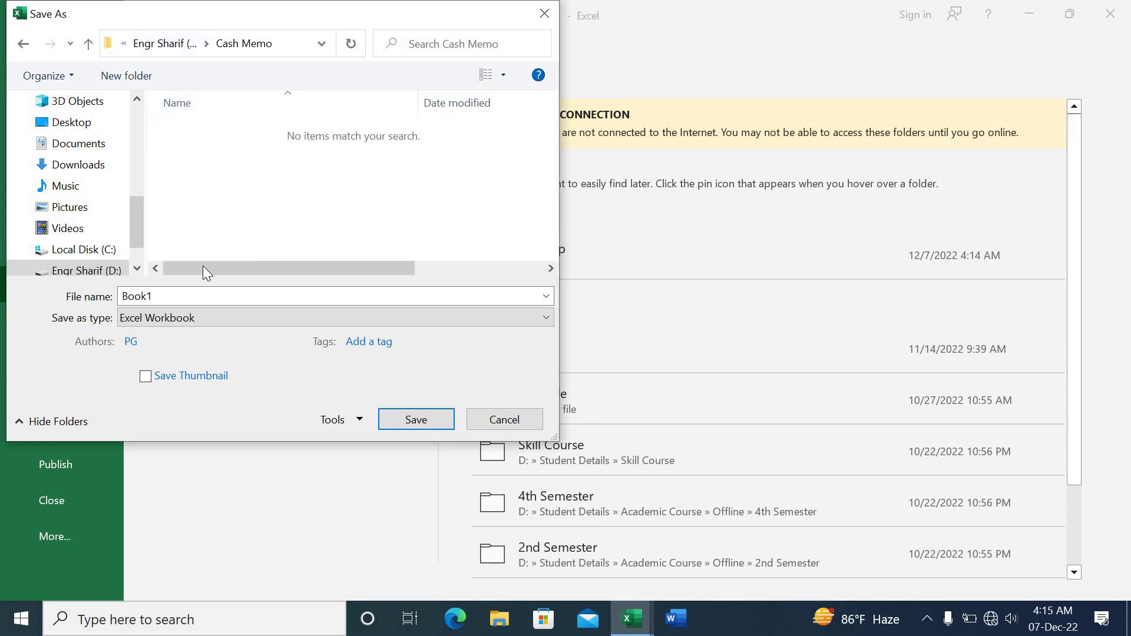
Save the workbook as Library in the Cash Memo folder and close both open workbooks
double_click(147, 296)
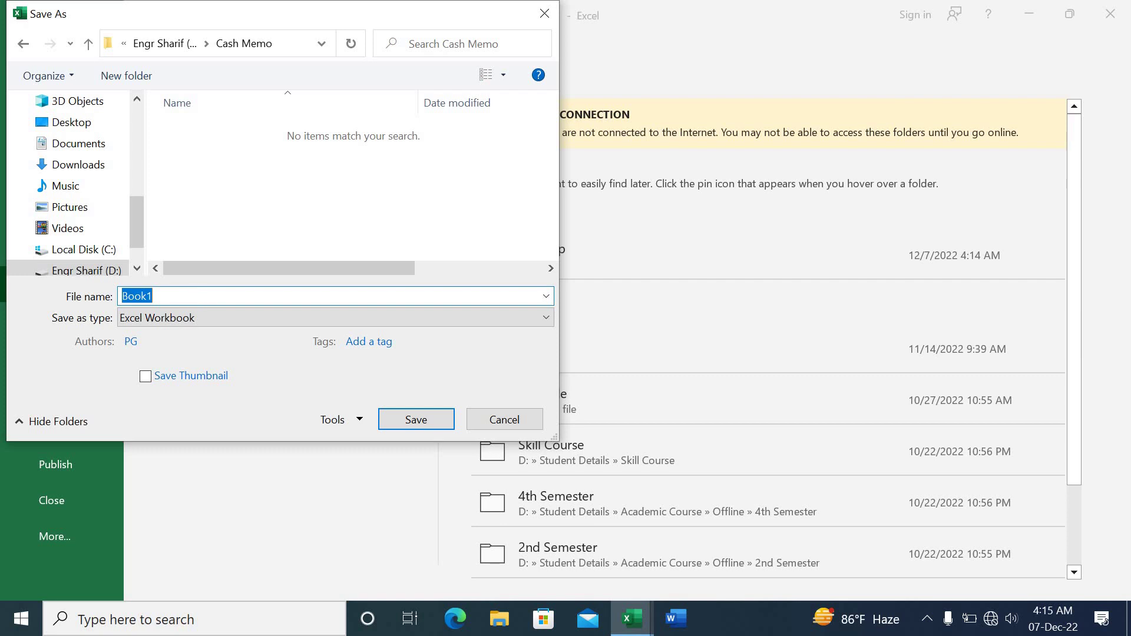
type("Libre")
key("BackSpace")
type("ary")
left_click(431, 416)
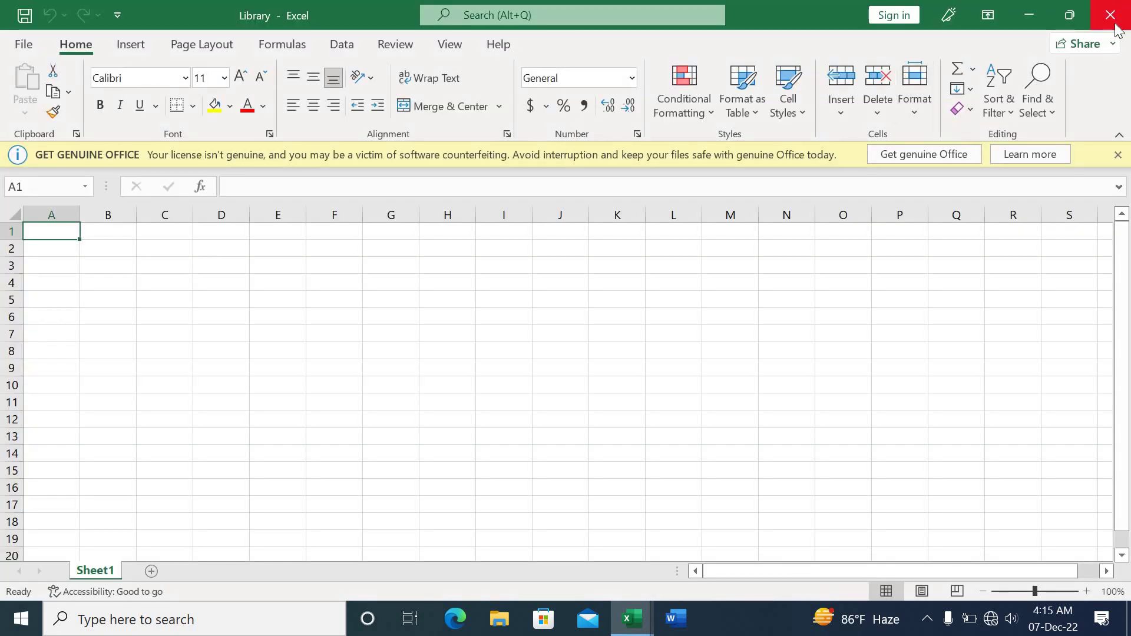
left_click(1111, 15)
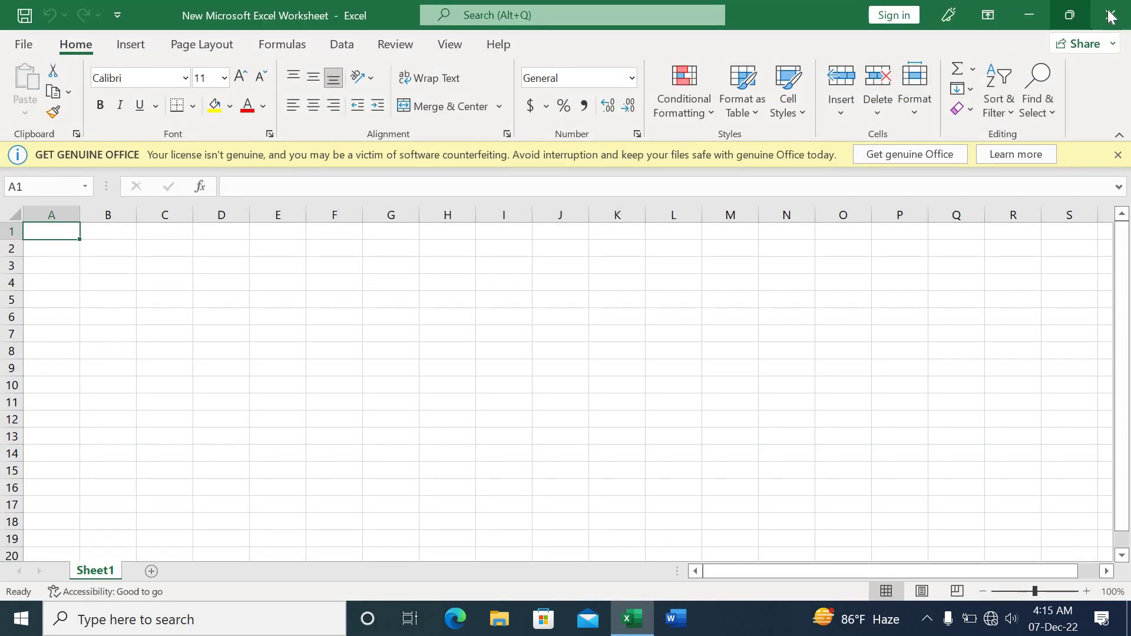
left_click(1110, 15)
Switch to File Explorer and open the Library workbook from the Cash Memo folder on drive D:, maximizing its window
double_click(15, 41)
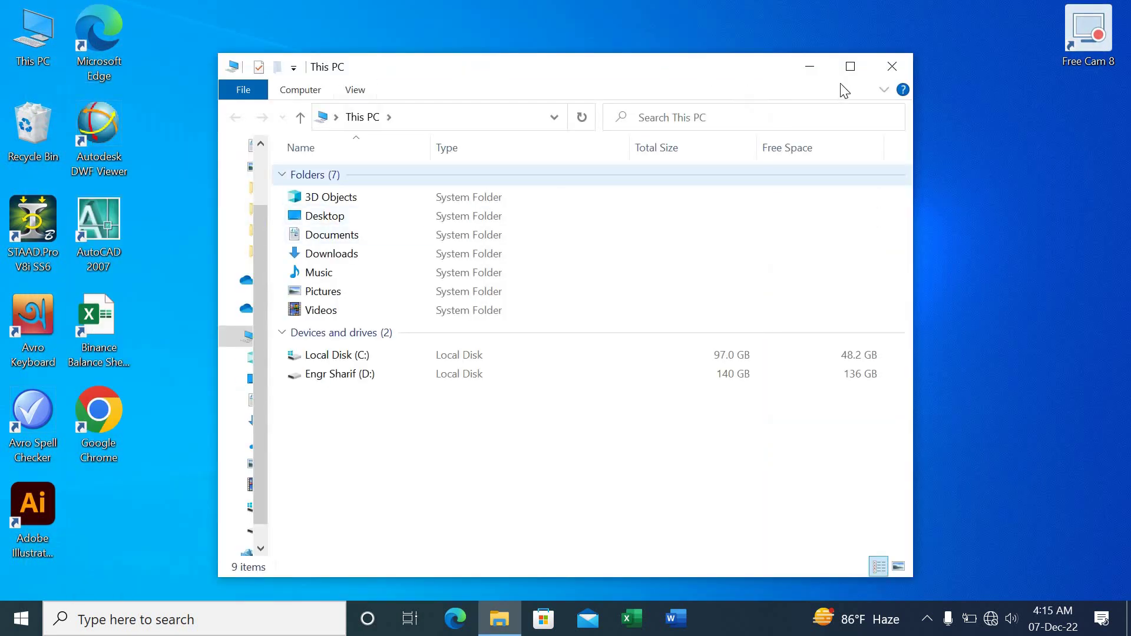
left_click(850, 66)
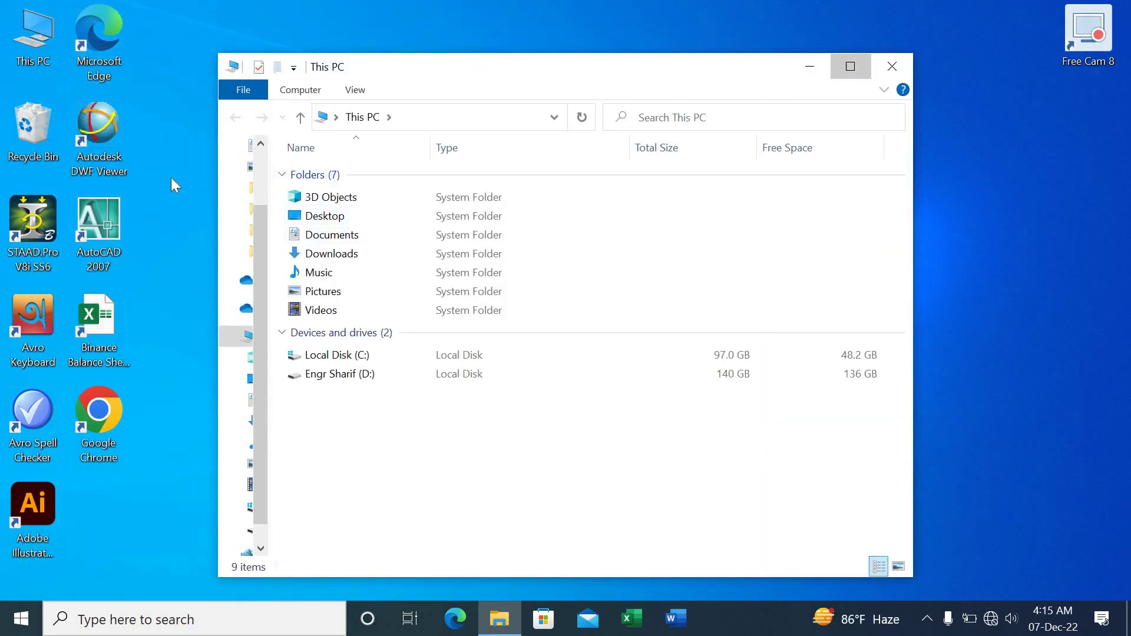
double_click(177, 324)
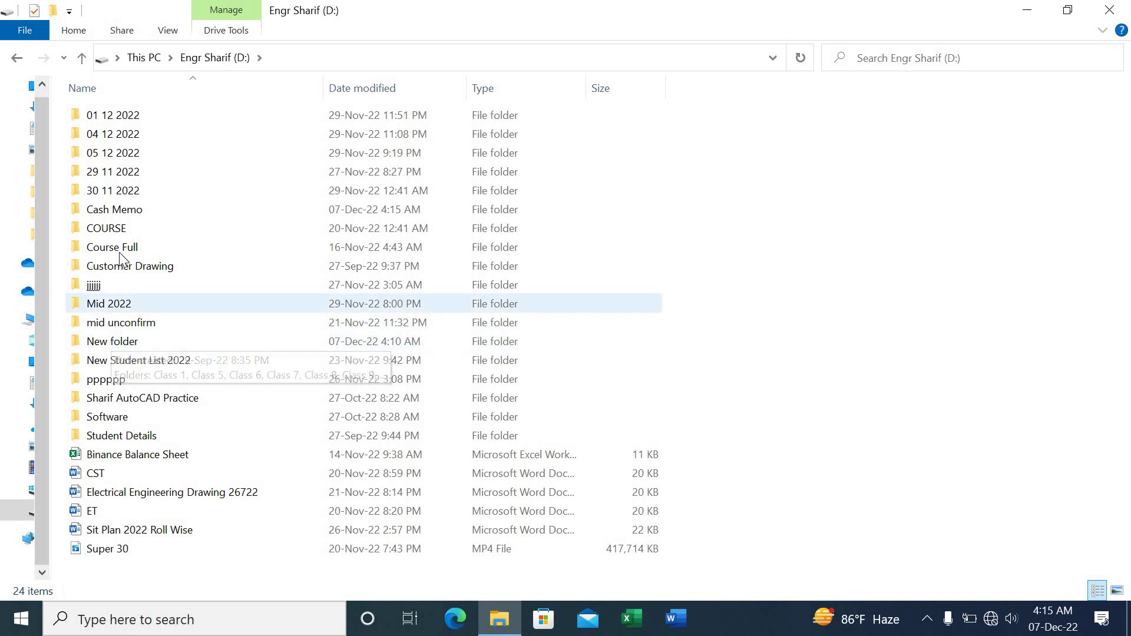
double_click(111, 211)
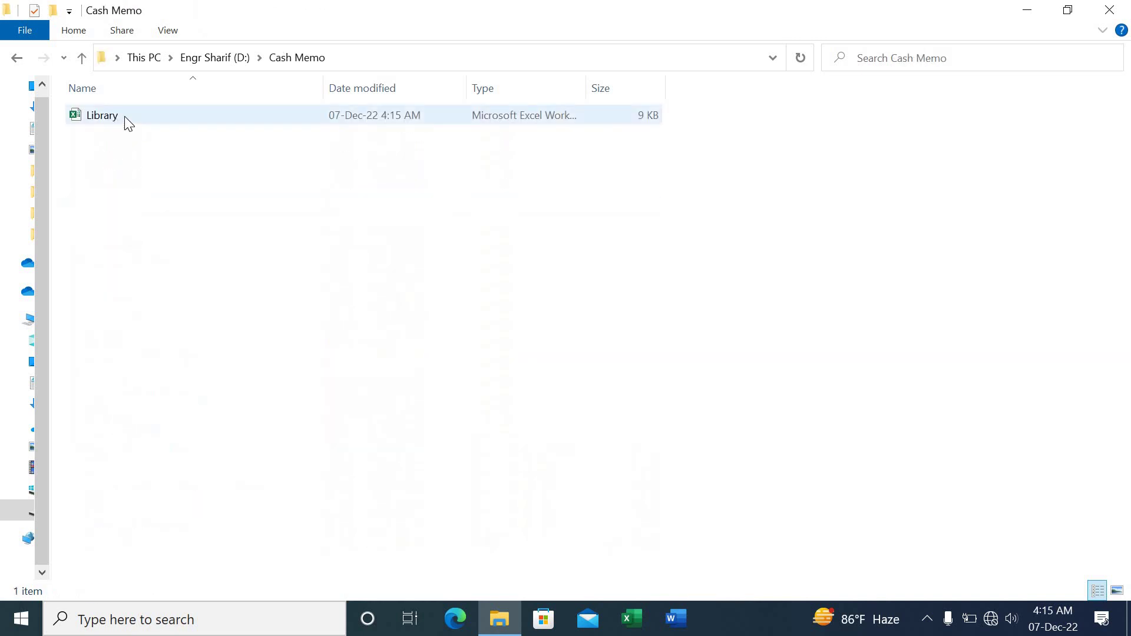
double_click(125, 116)
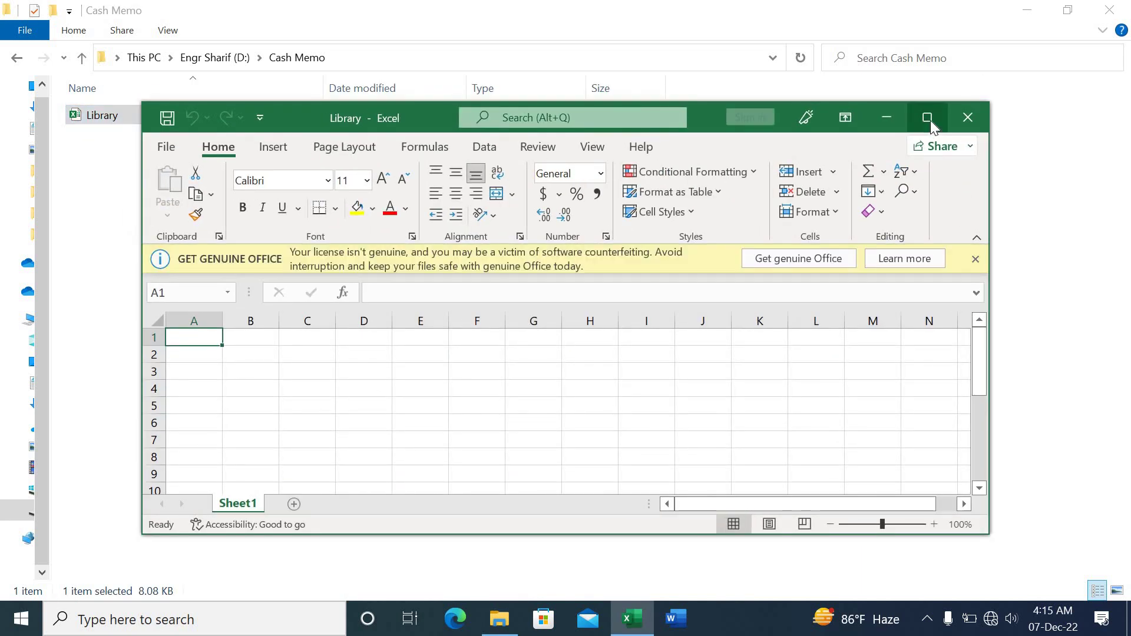
left_click(927, 117)
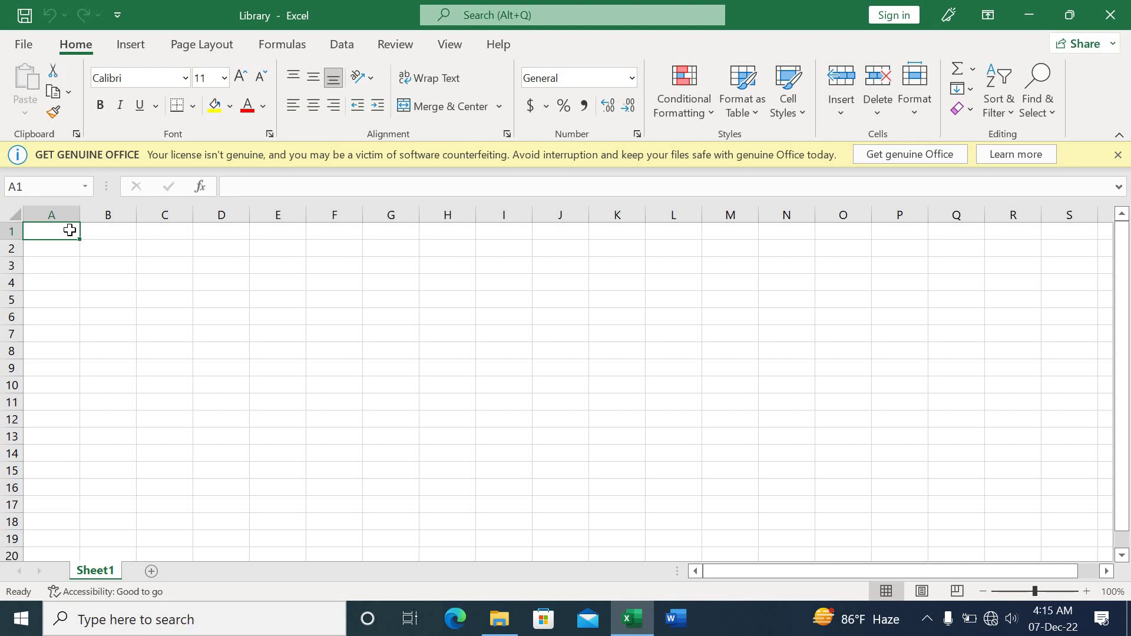
Enter the title B Library in cell A1
type("B")
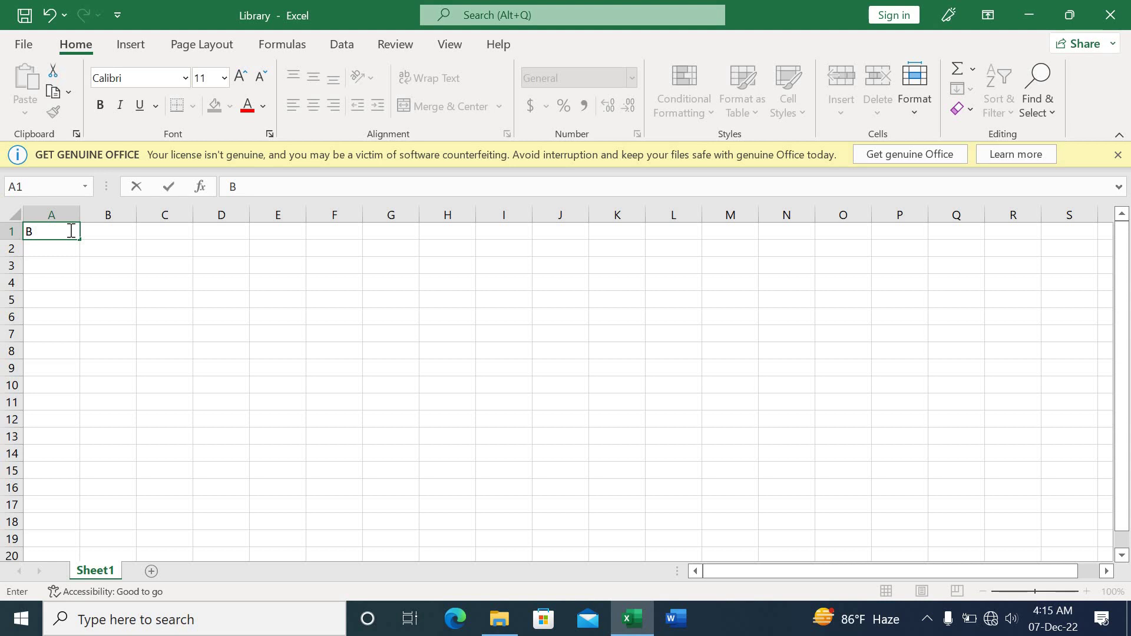
type(" Library")
key("Return")
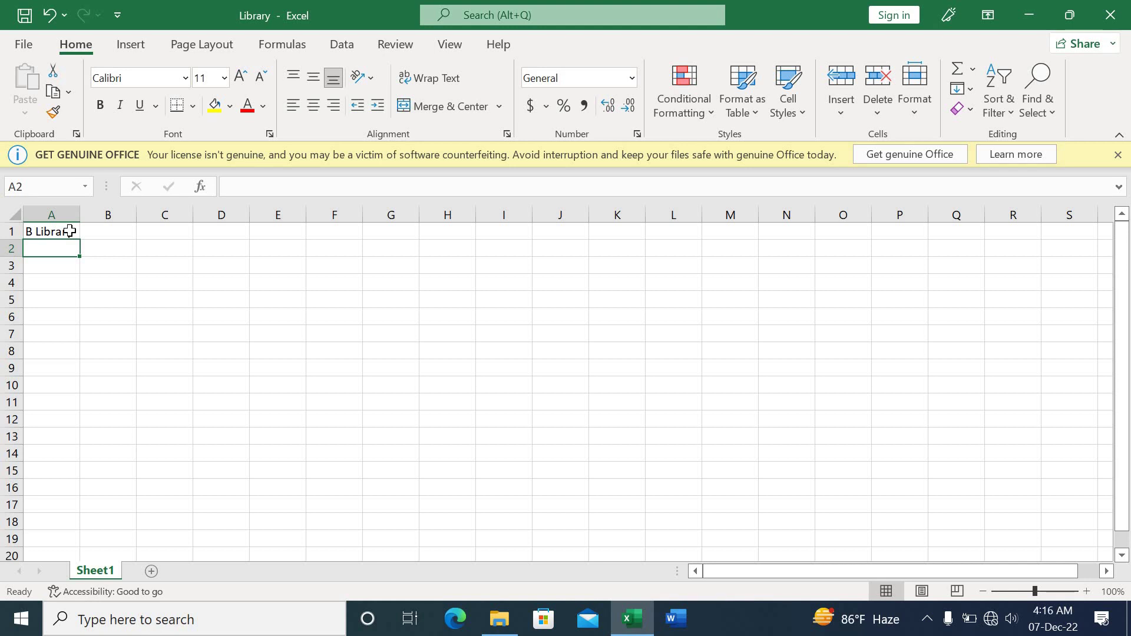
Enter the column headings SL, Product Name, Rate, Quantity and Price in cells A2 through E2
type("SL")
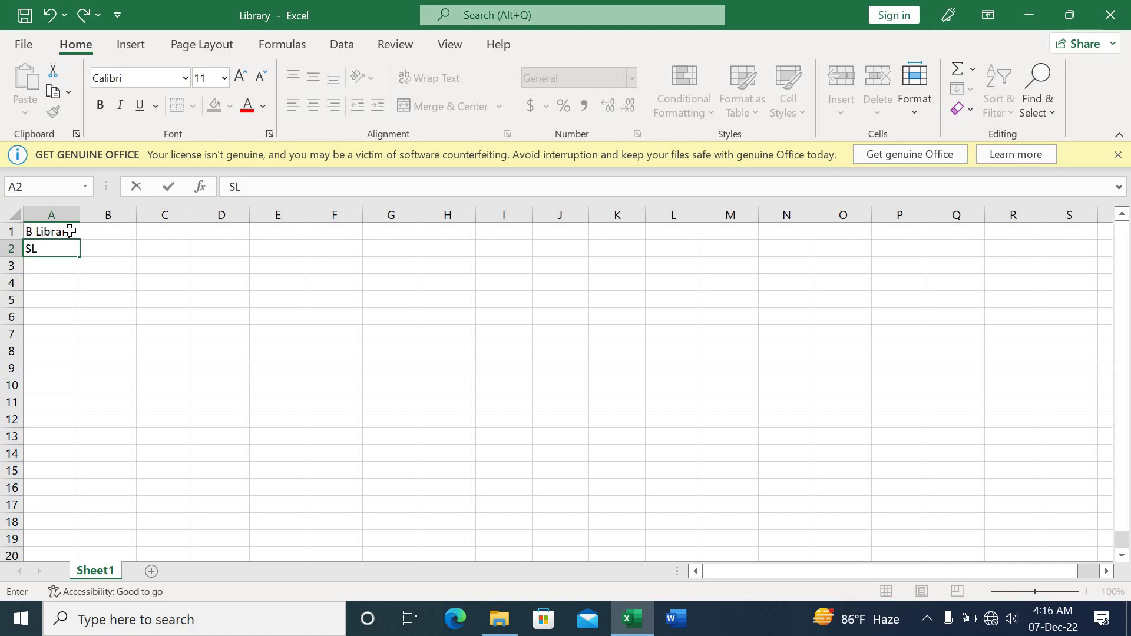
key("Tab")
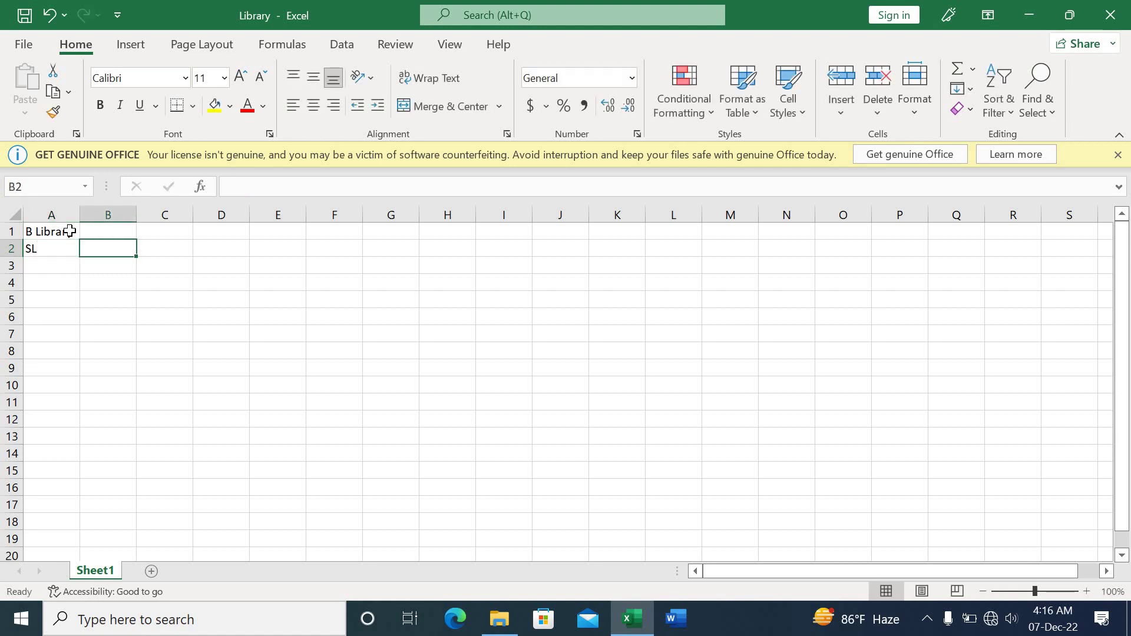
type("Pr")
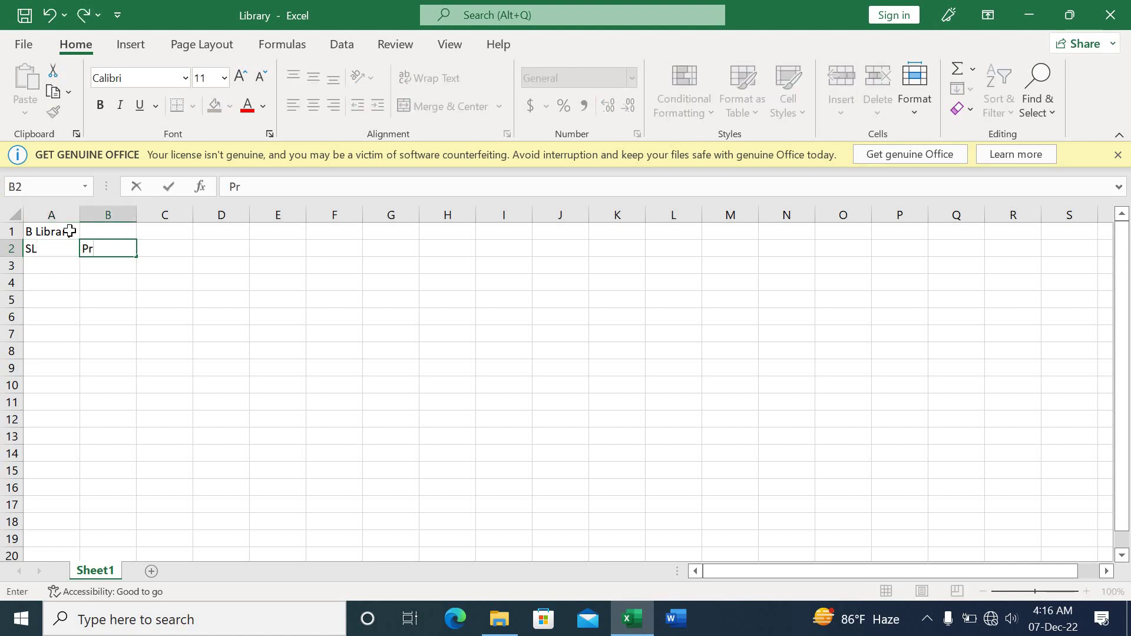
type("oduct Name")
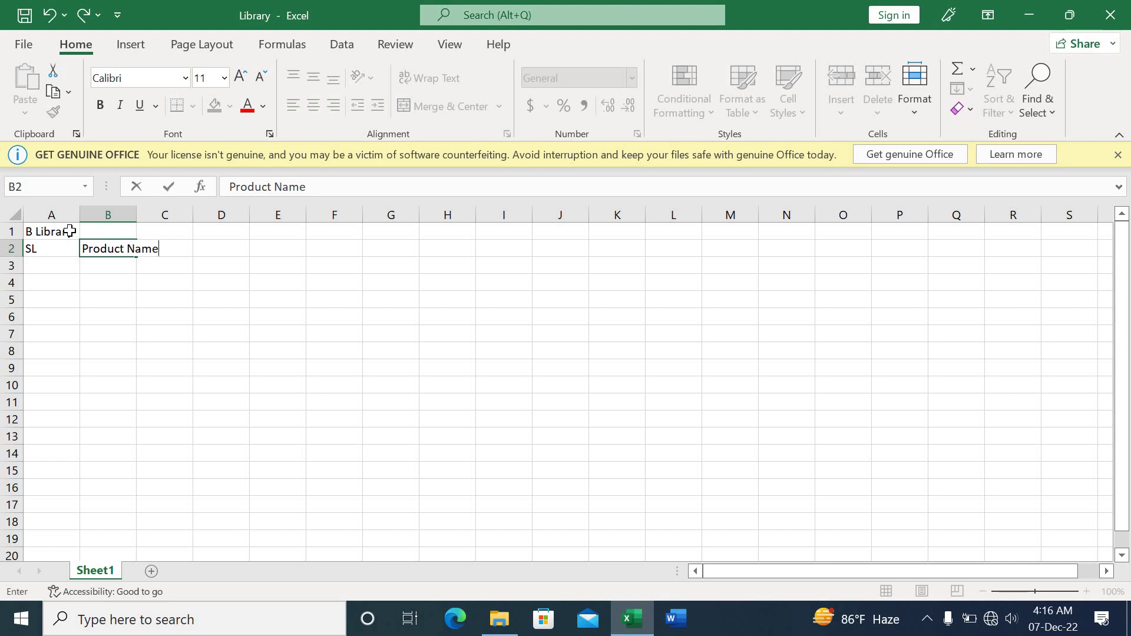
key("Tab")
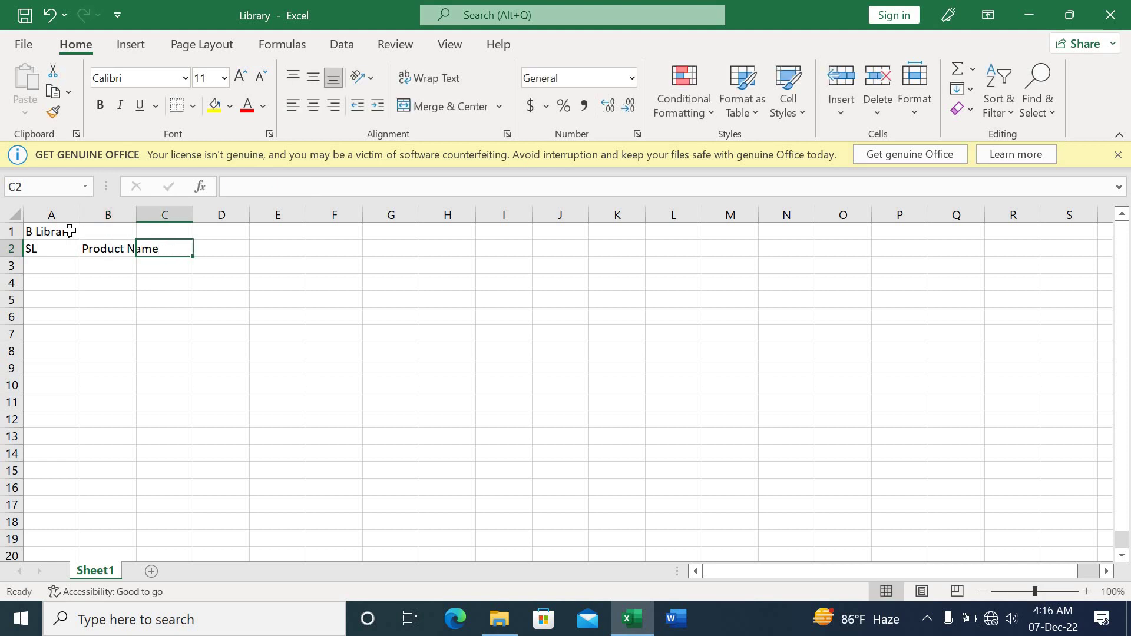
type("Rate")
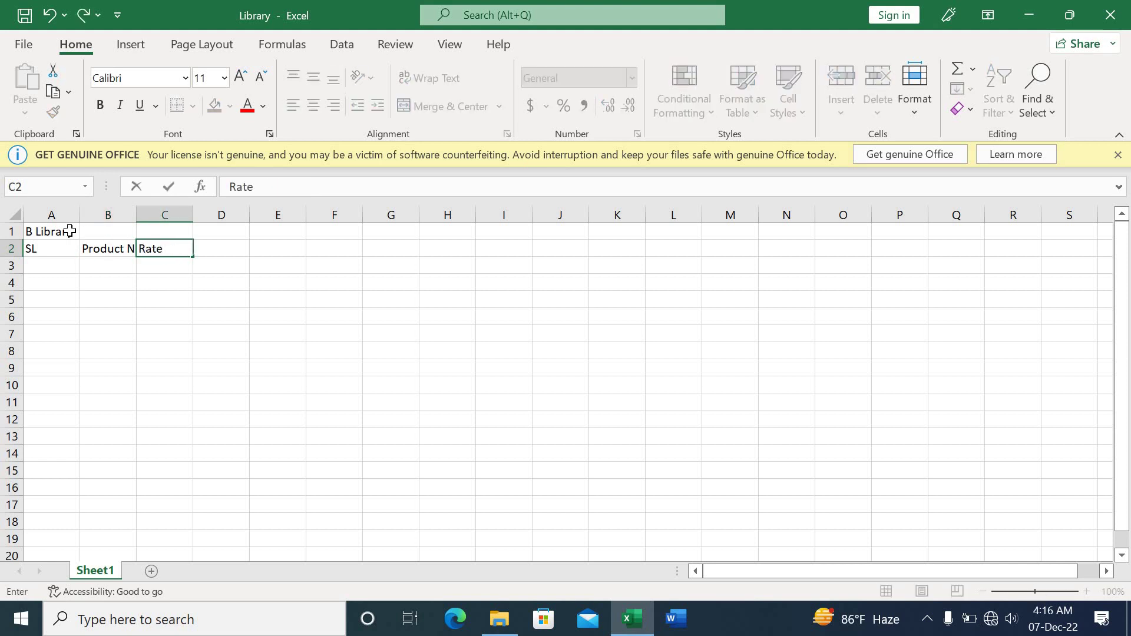
key("Tab")
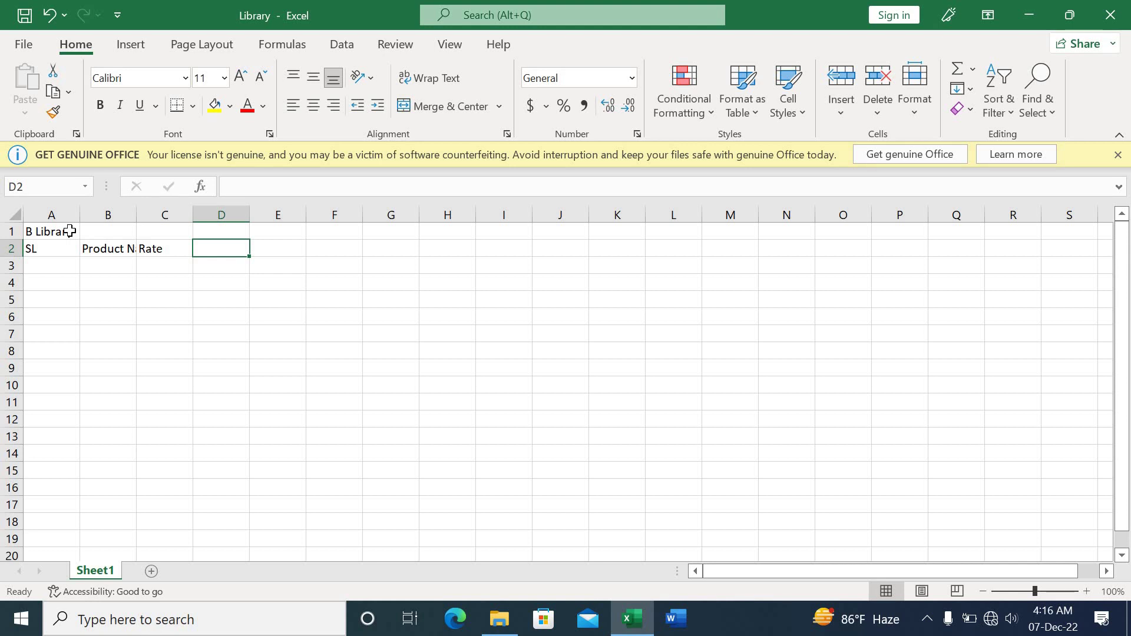
type("Qua")
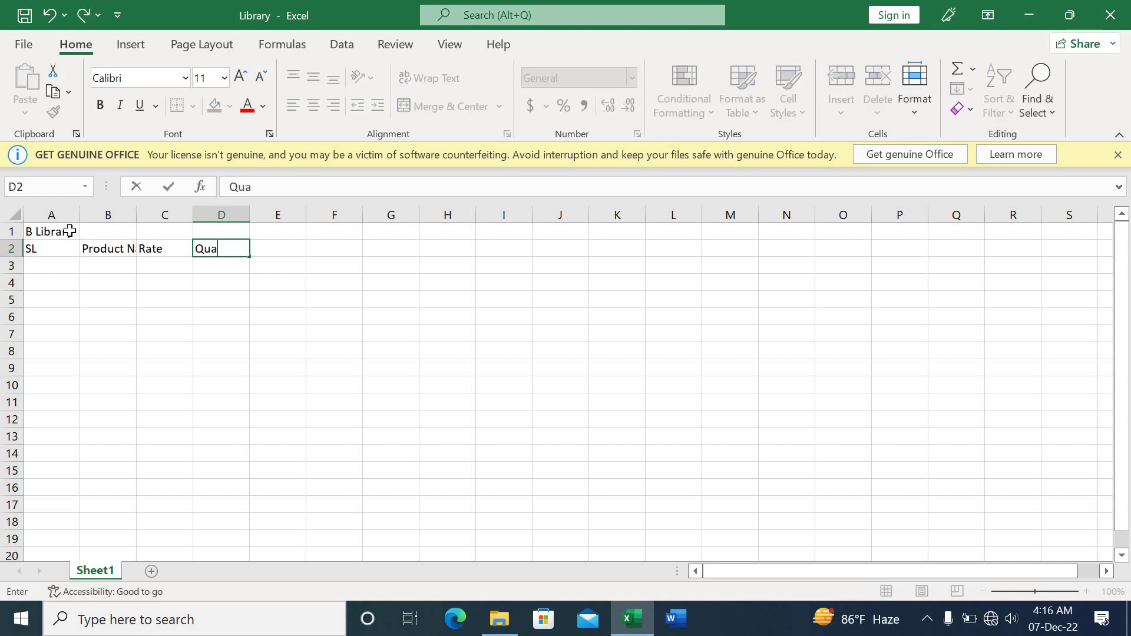
type("ntity")
key("Tab")
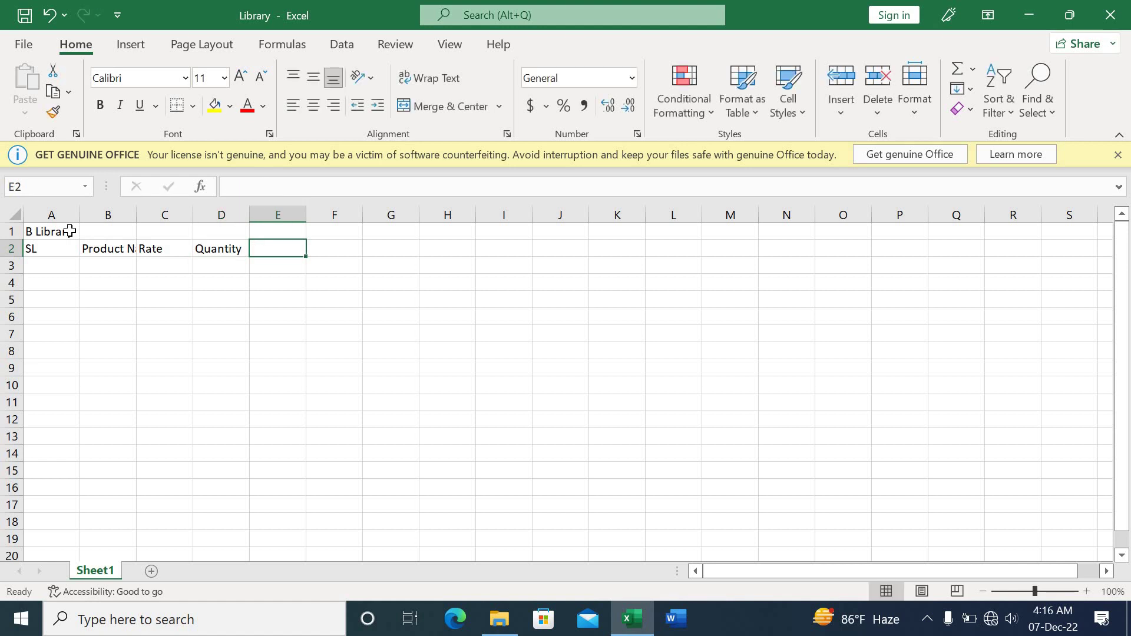
type("Price")
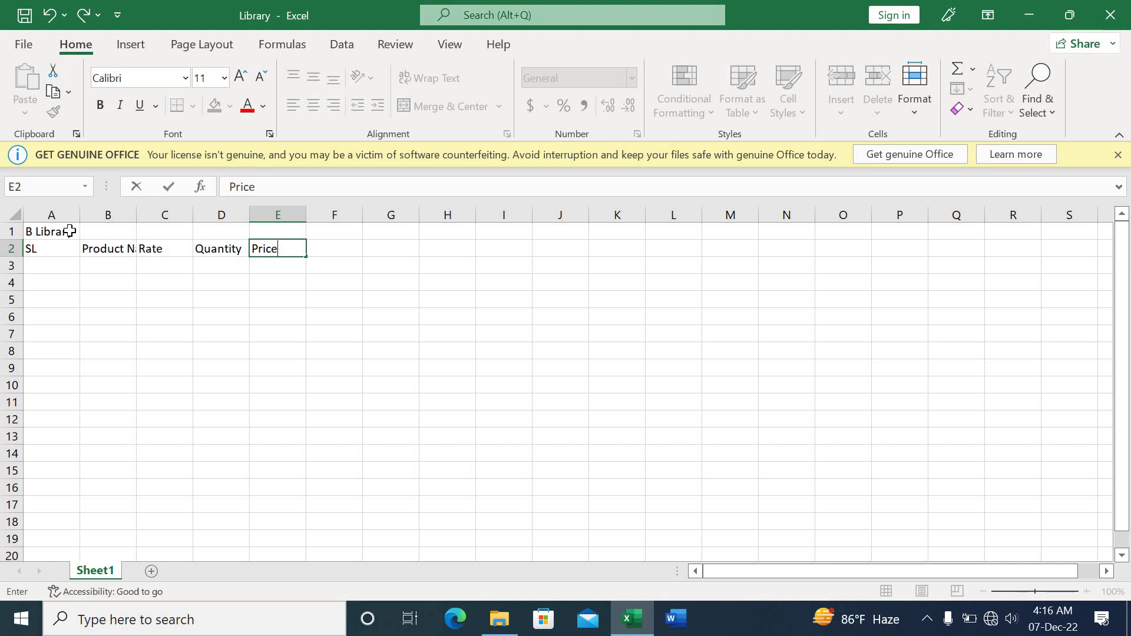
Number the SL column from 1 to 10 in cells A3 through A12 and enter the label Total in A13
left_click(51, 267)
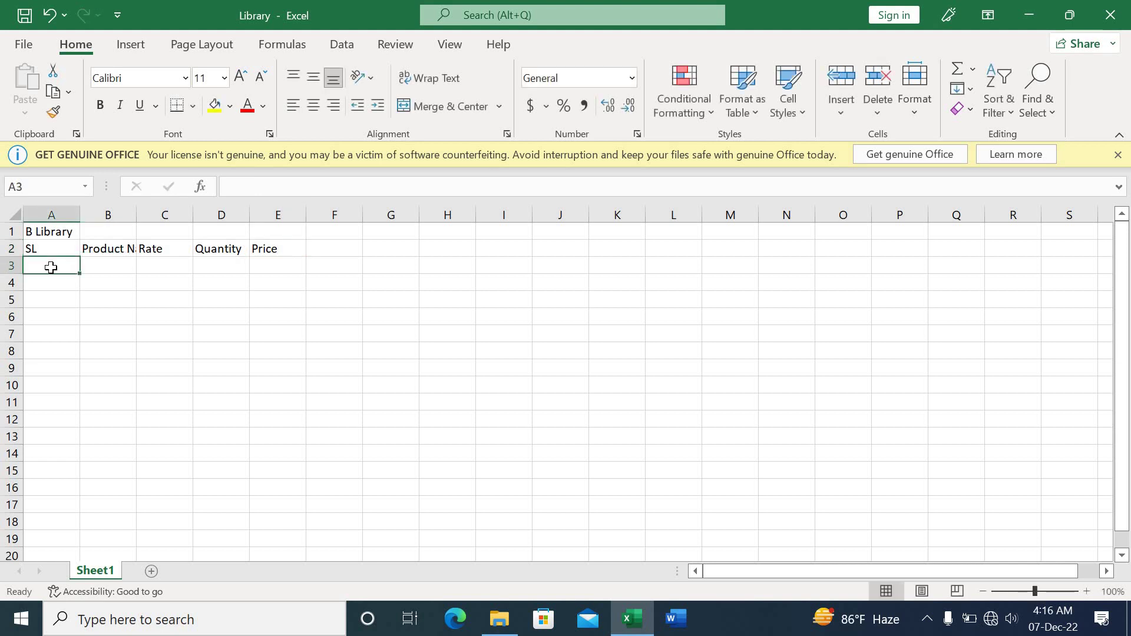
type("1")
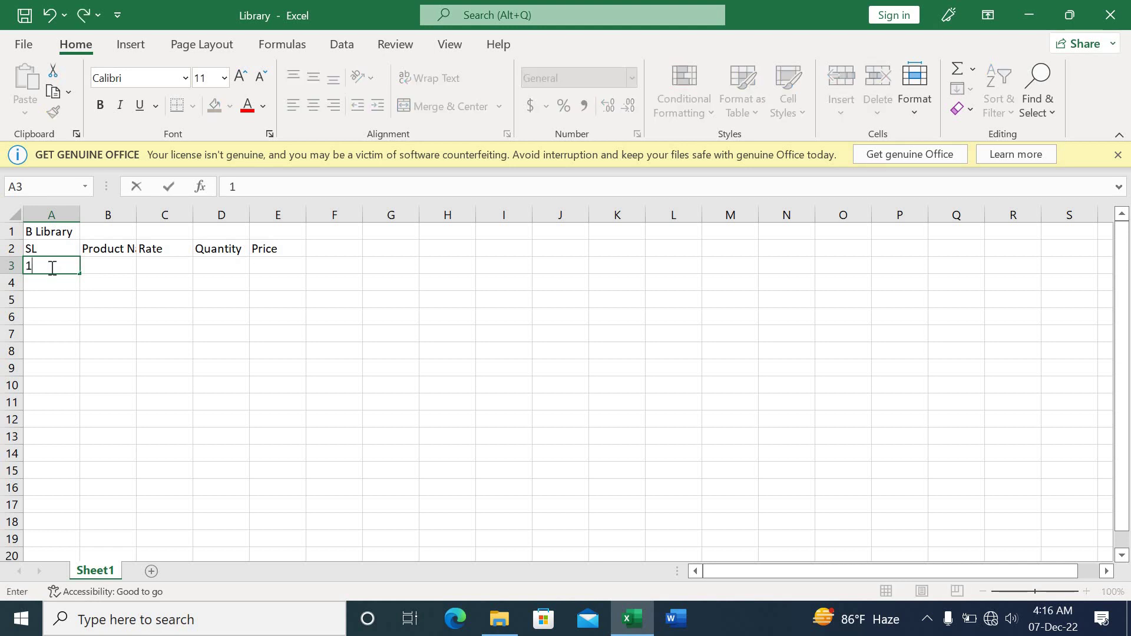
key("Return")
type("2")
key("Return")
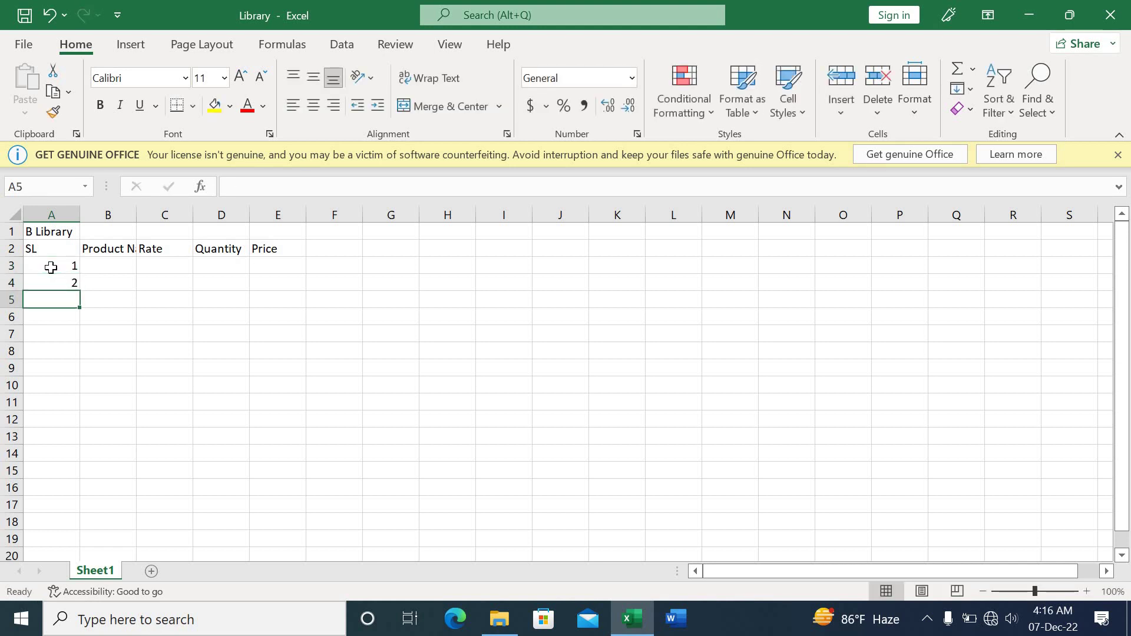
type("3")
key("Return")
type("4")
key("Return")
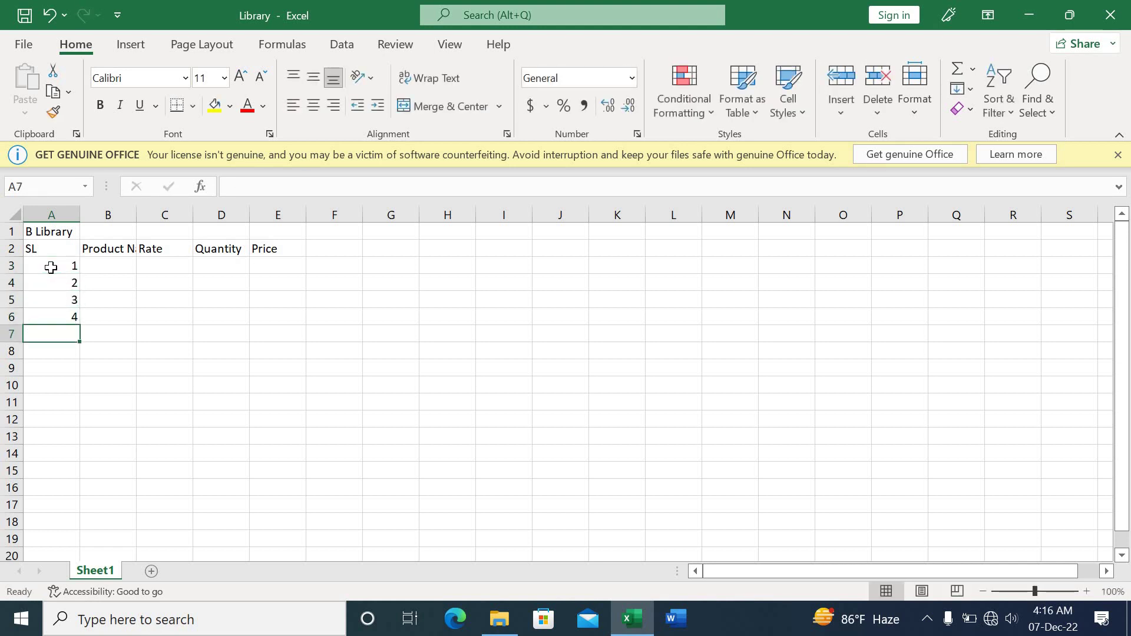
type("5")
key("Return")
type("6")
key("Return")
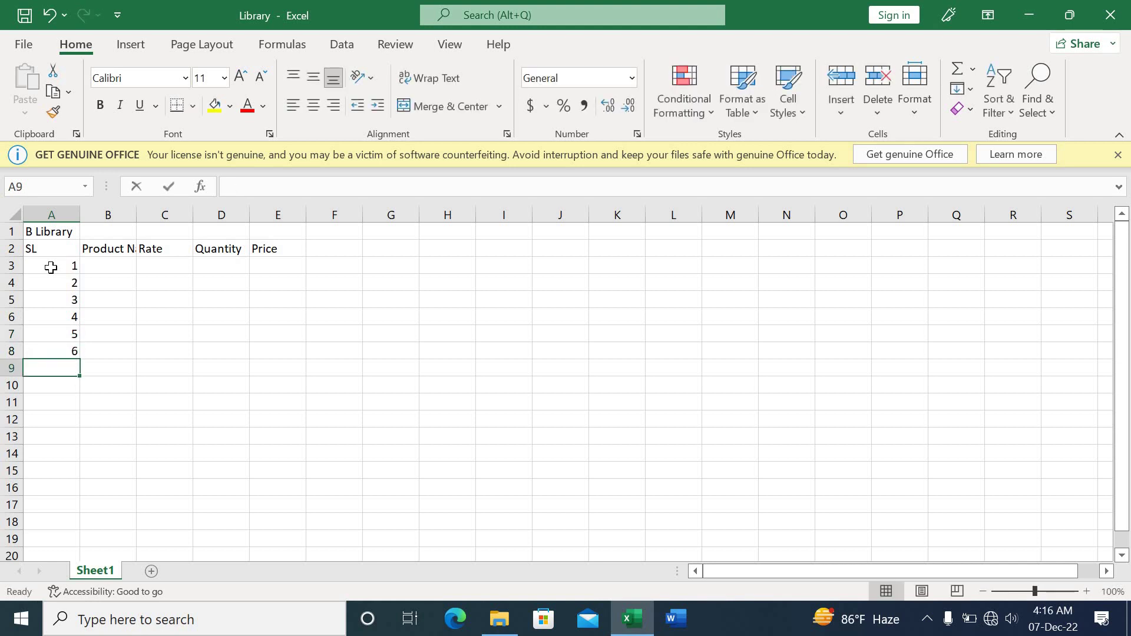
type("7")
key("Return")
type("8")
key("Return")
type("9")
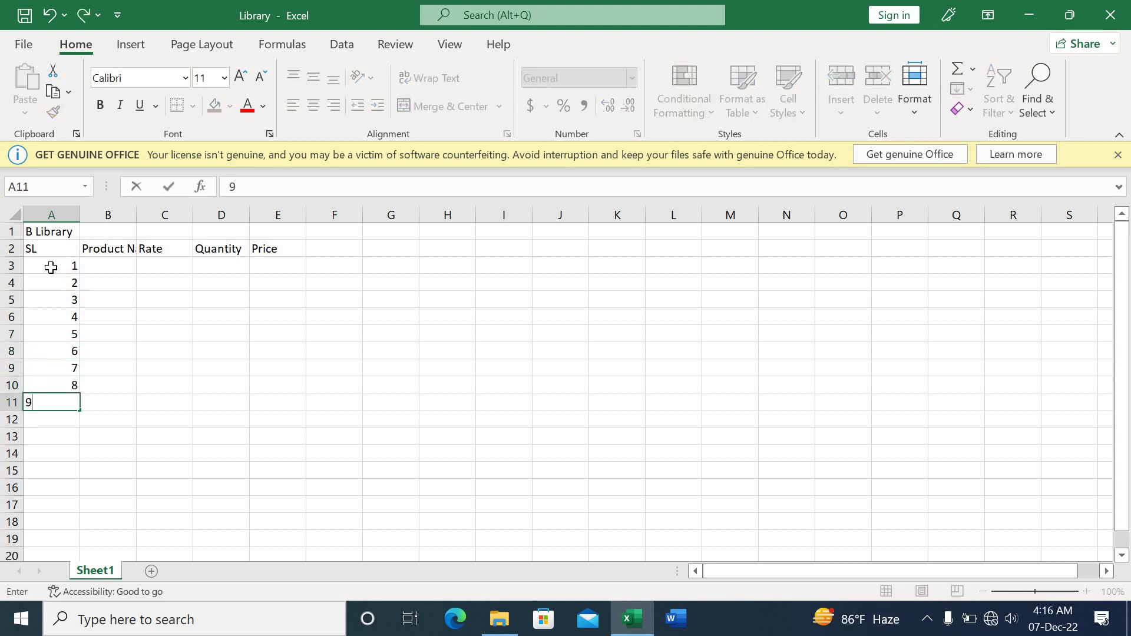
key("Return")
type("10")
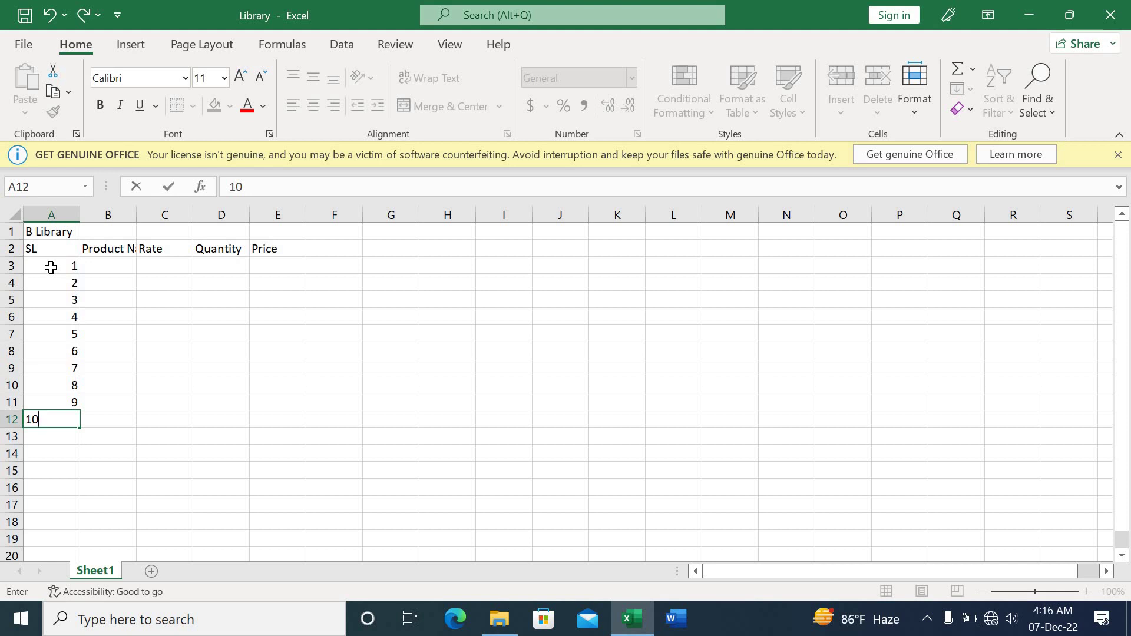
key("Return")
type("Total")
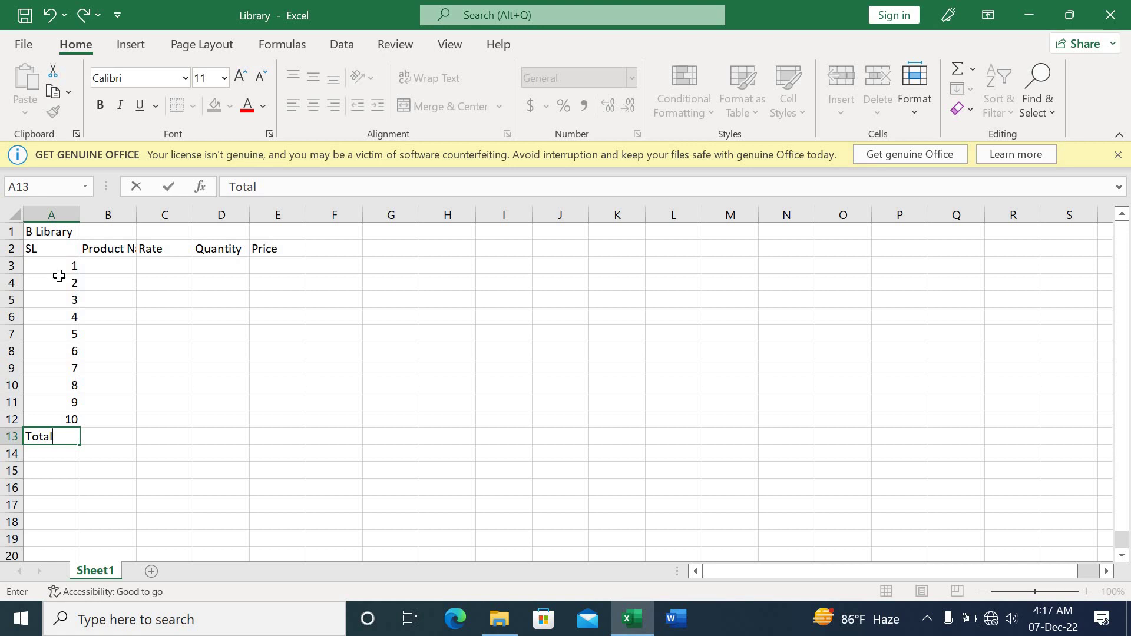
Enter the product names Pen, Khata, Pencil and sharpner in cells B3 through B6
left_click(114, 266)
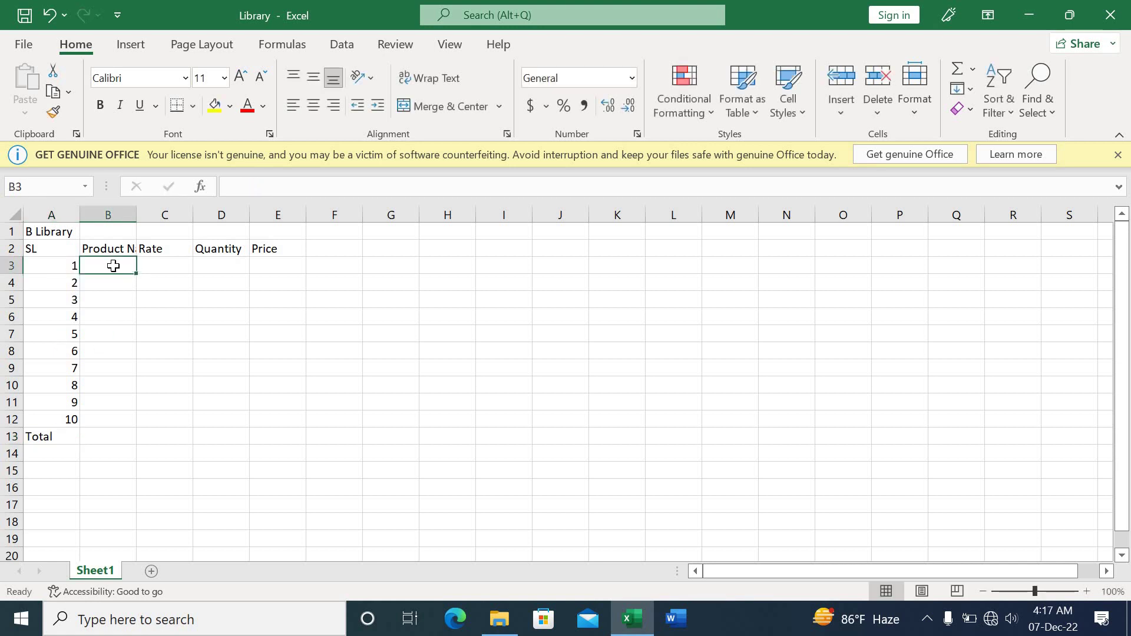
type("Pe")
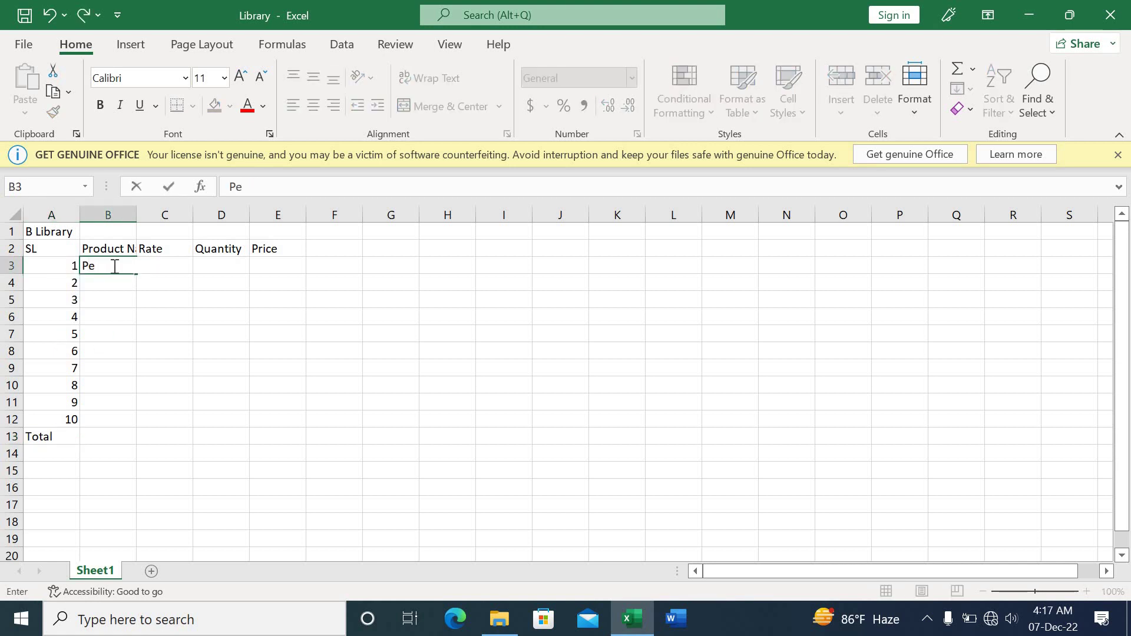
type("n")
key("Return")
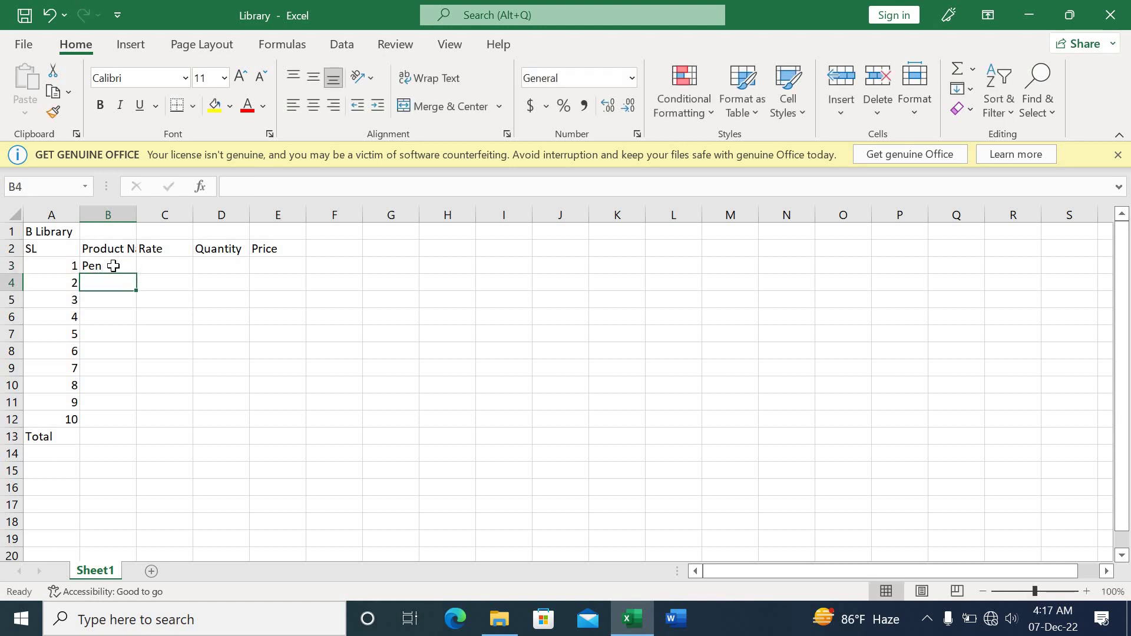
type("Khata")
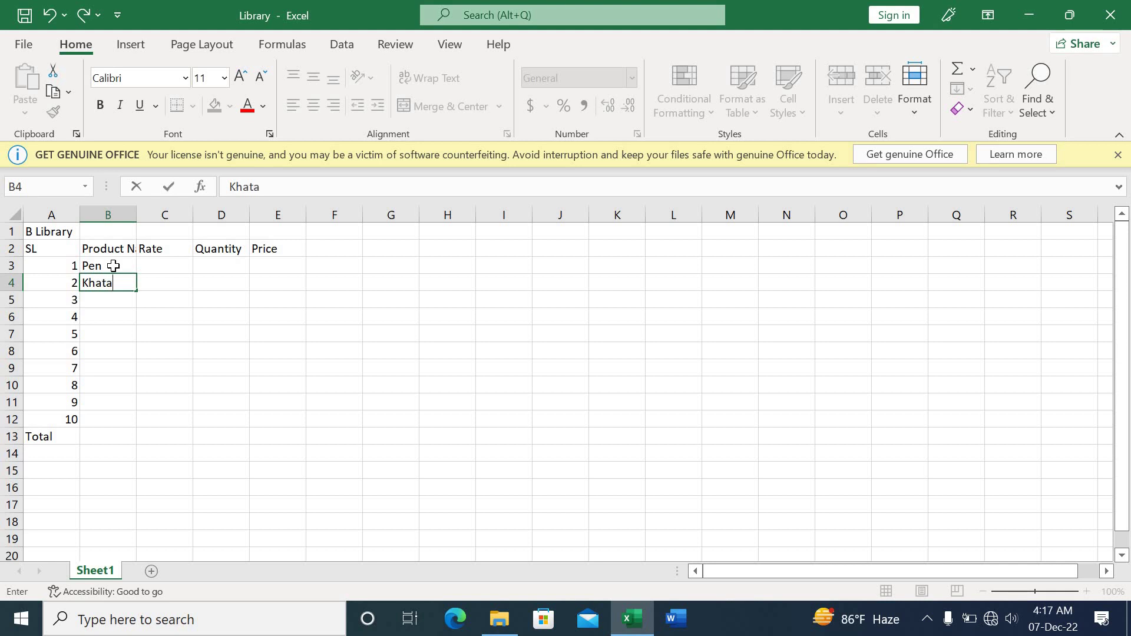
key("Return")
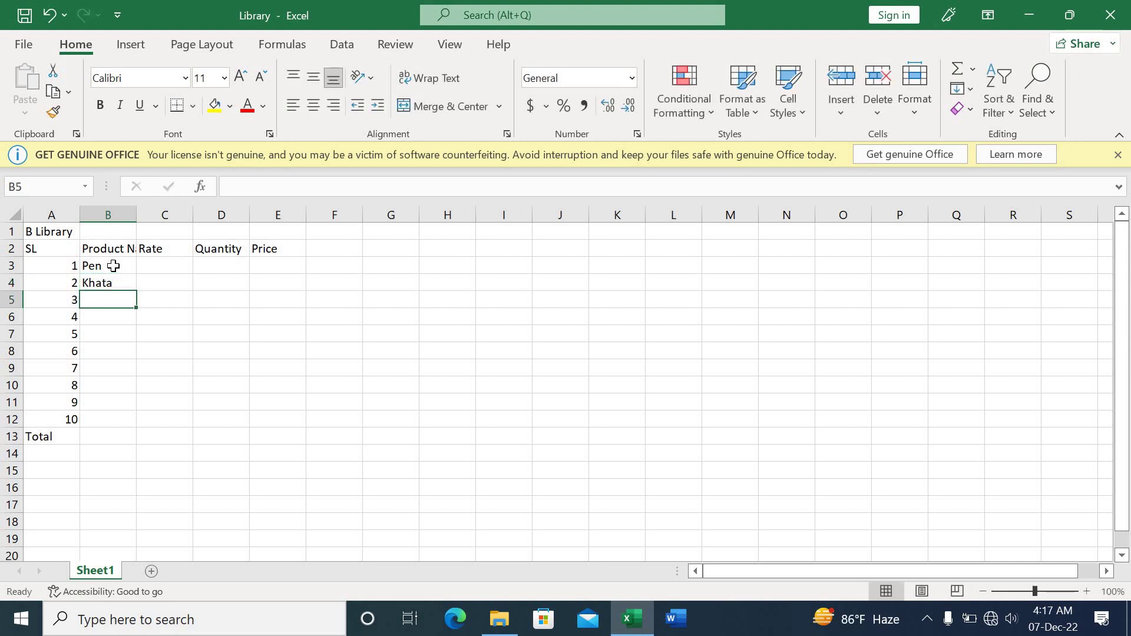
type("Penc")
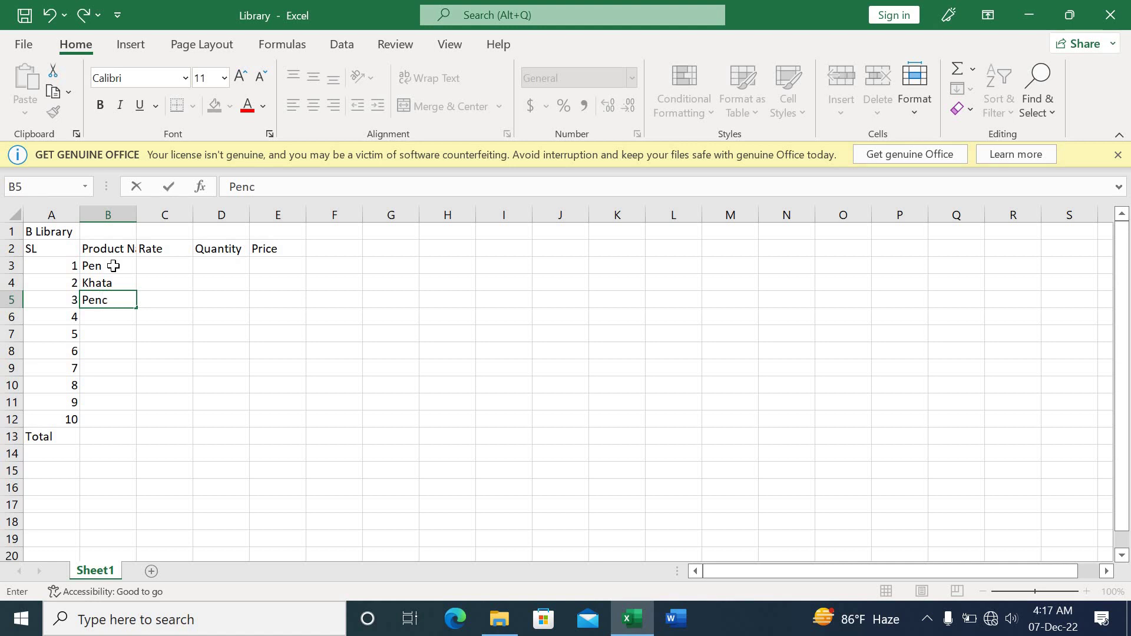
type("il")
key("Return")
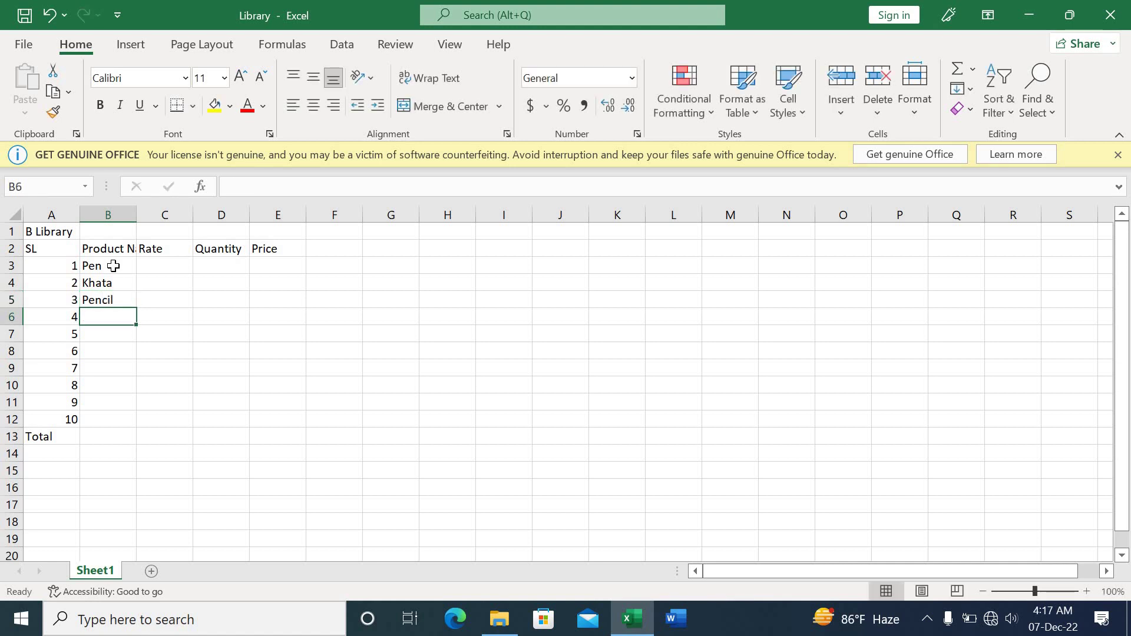
type("s")
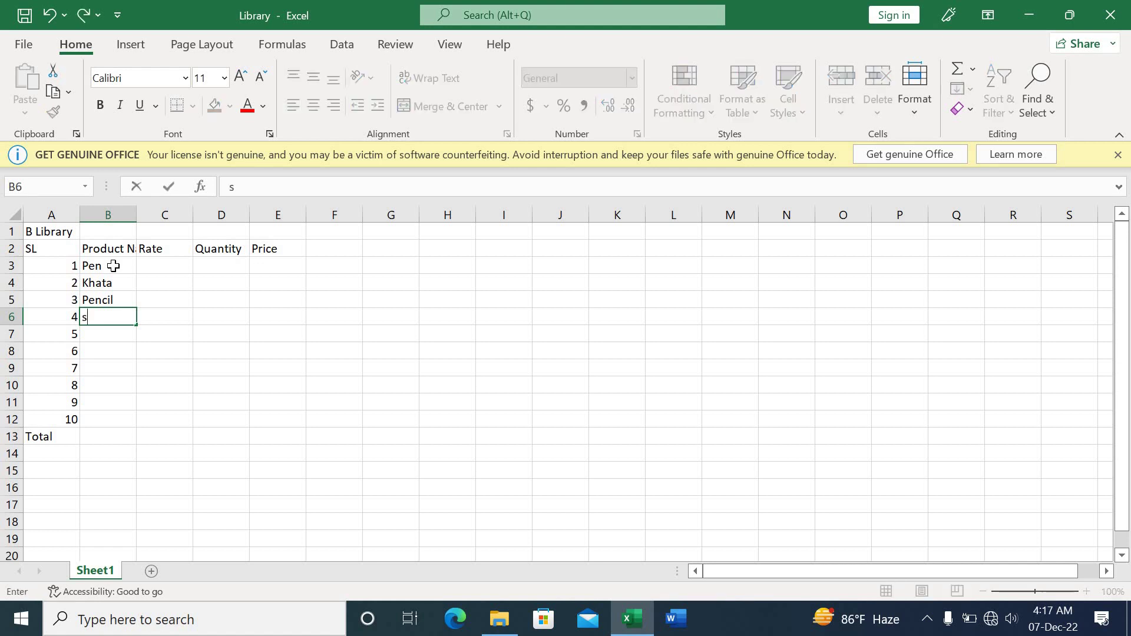
type("harpner")
key("Return")
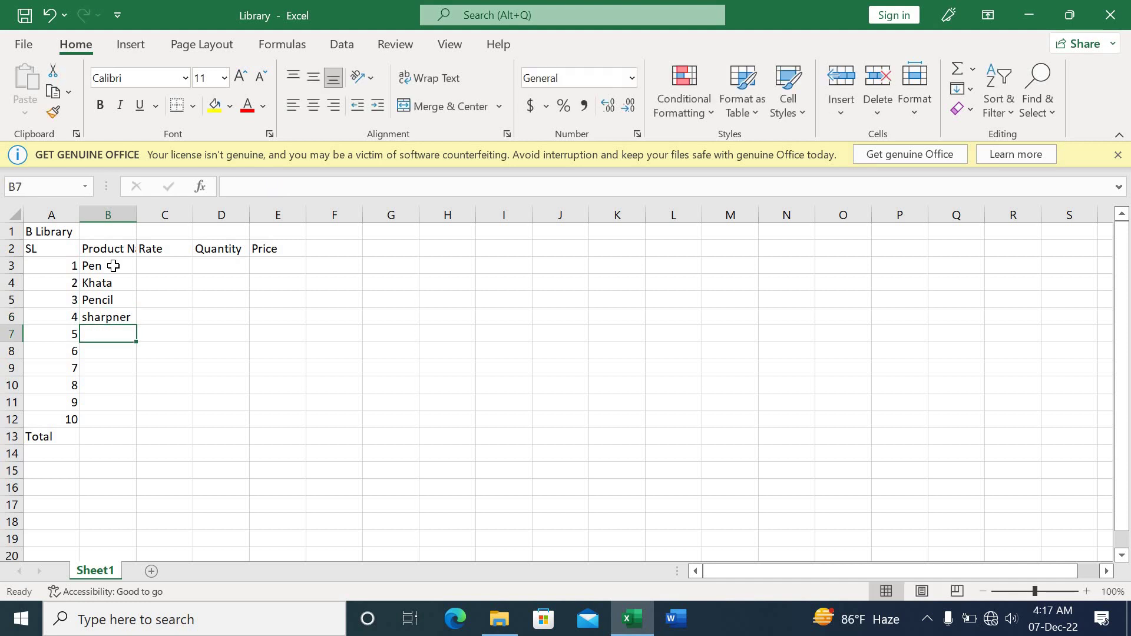
Enter the product names Geometry Box, A4 Paper and Colour Pencil in cells B7 through B9
type("E")
key("BackSpace")
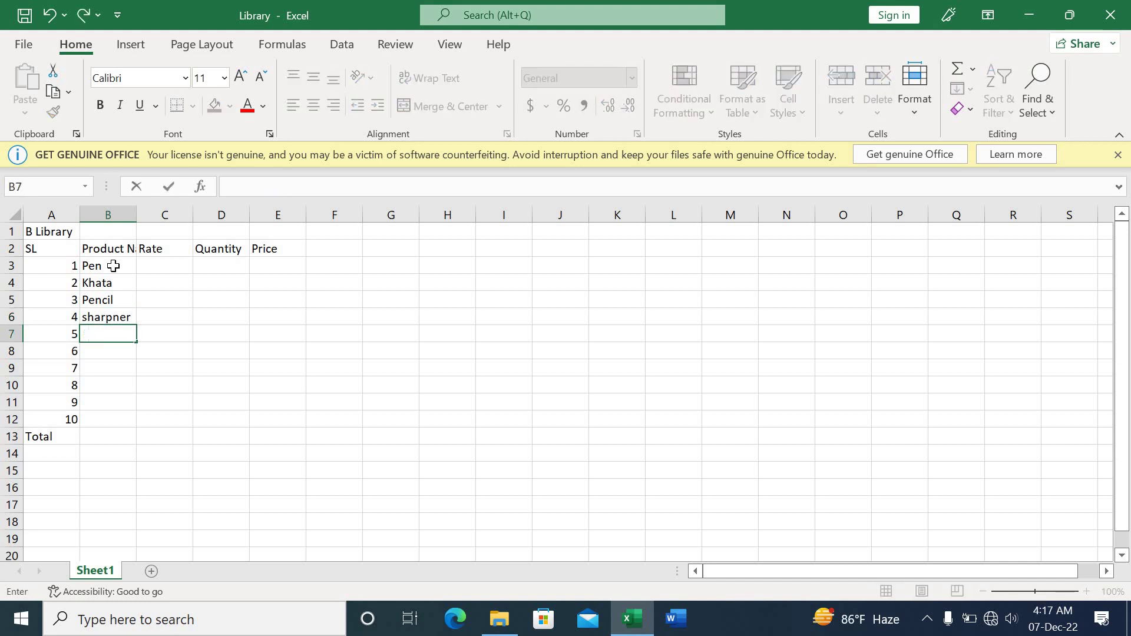
type("Geometry Box")
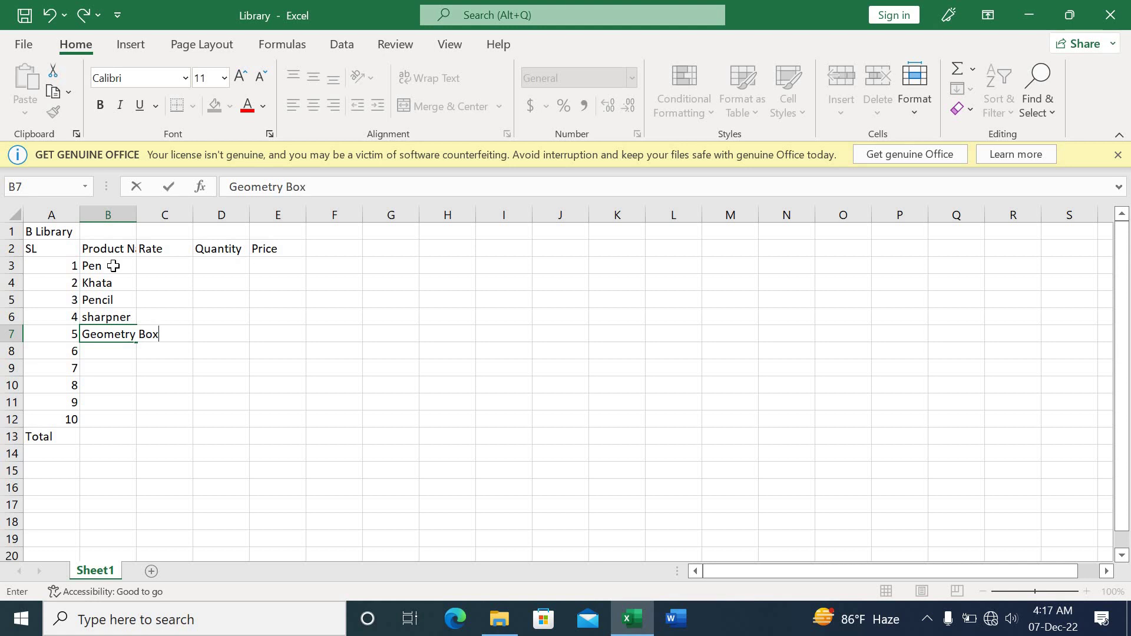
key("Return")
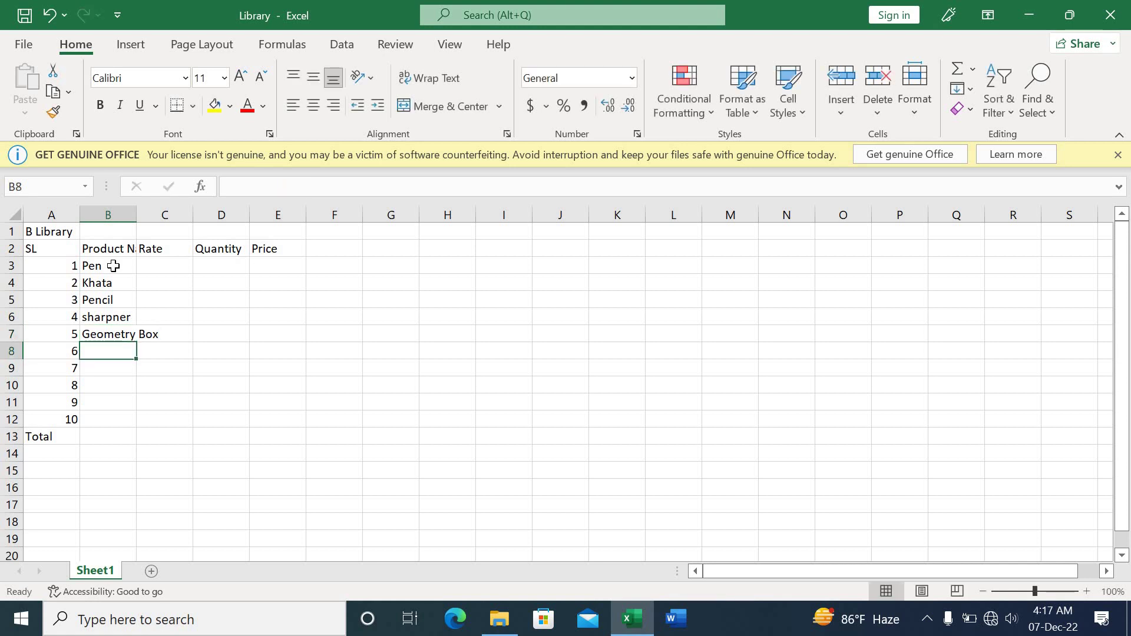
type("A")
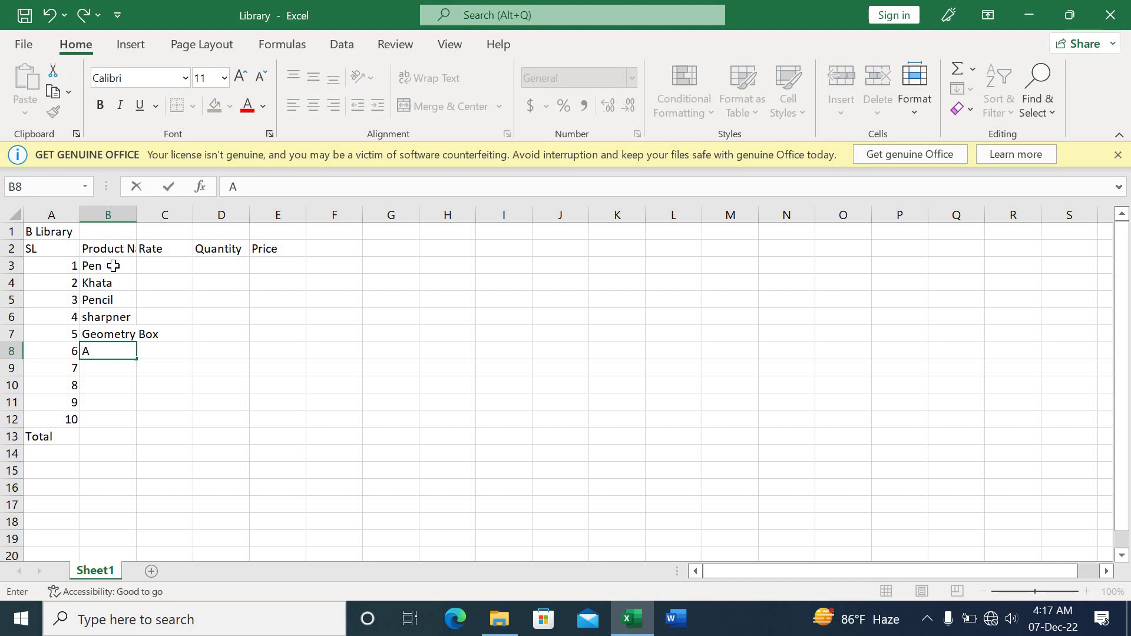
type("4 Paper")
key("Return")
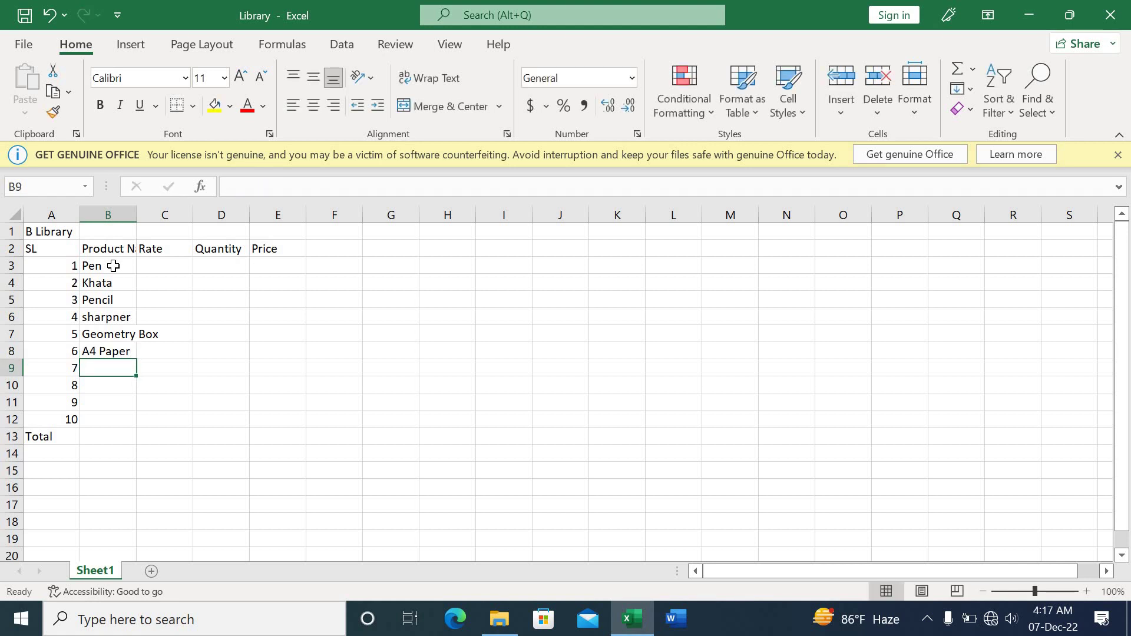
type("Colo")
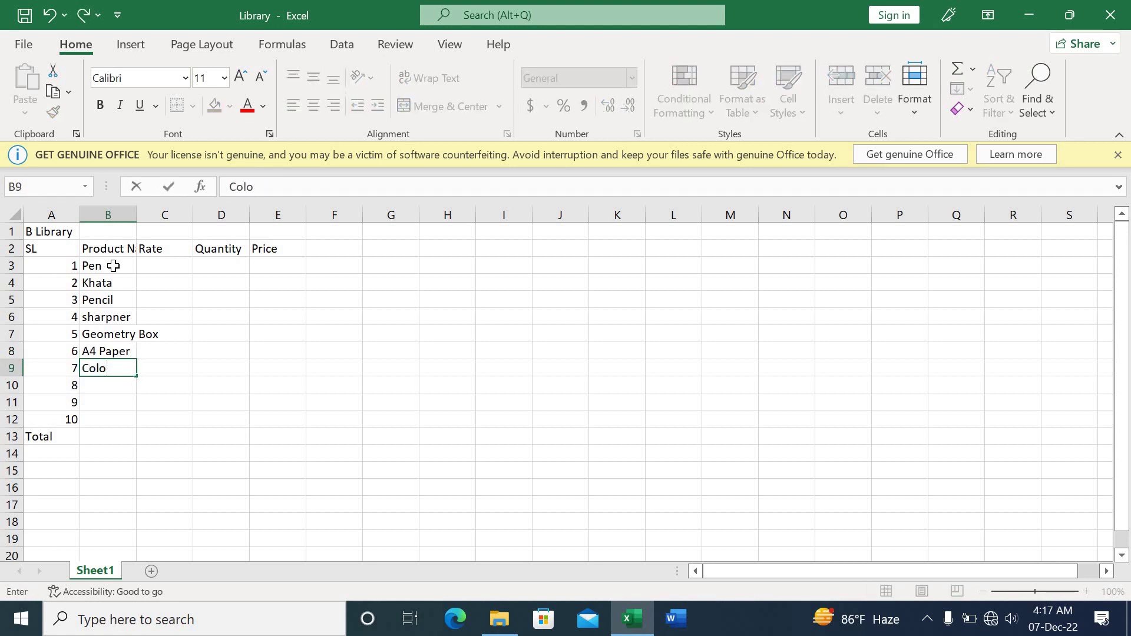
type("ur Pencil")
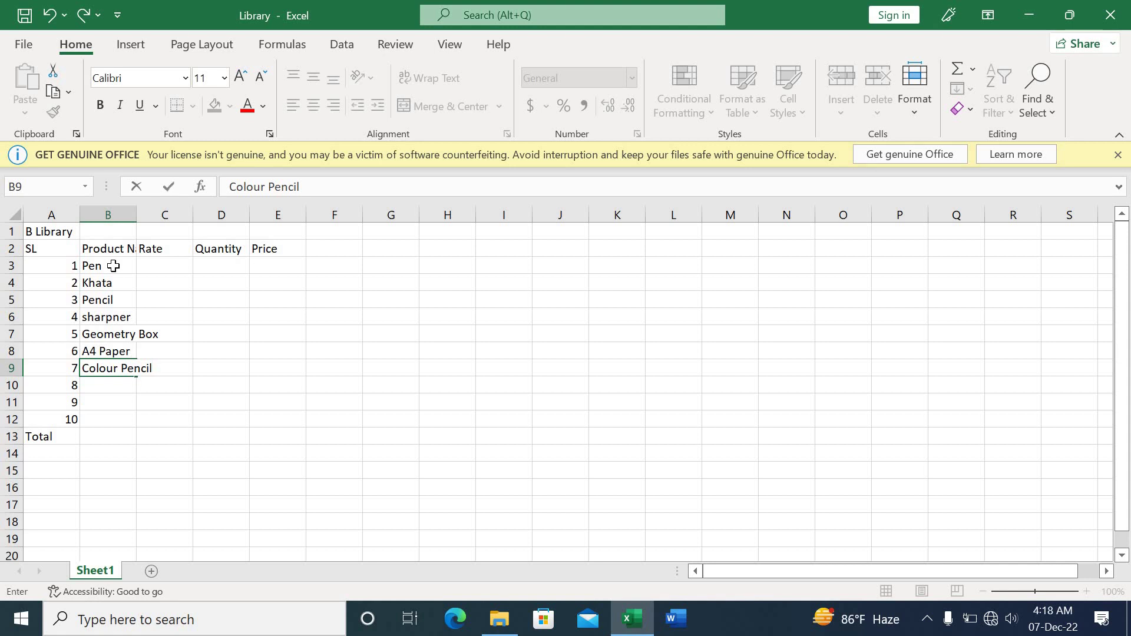
key("Return")
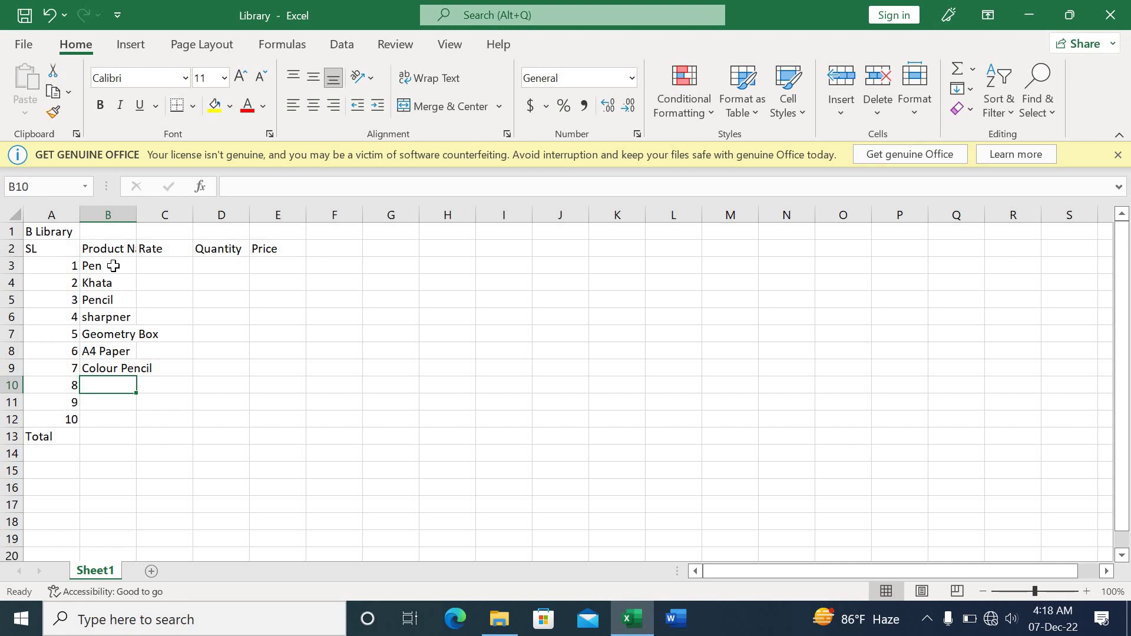
Enter the product names Glue, Marker and P Marker in cells B10 through B12
type("Glue")
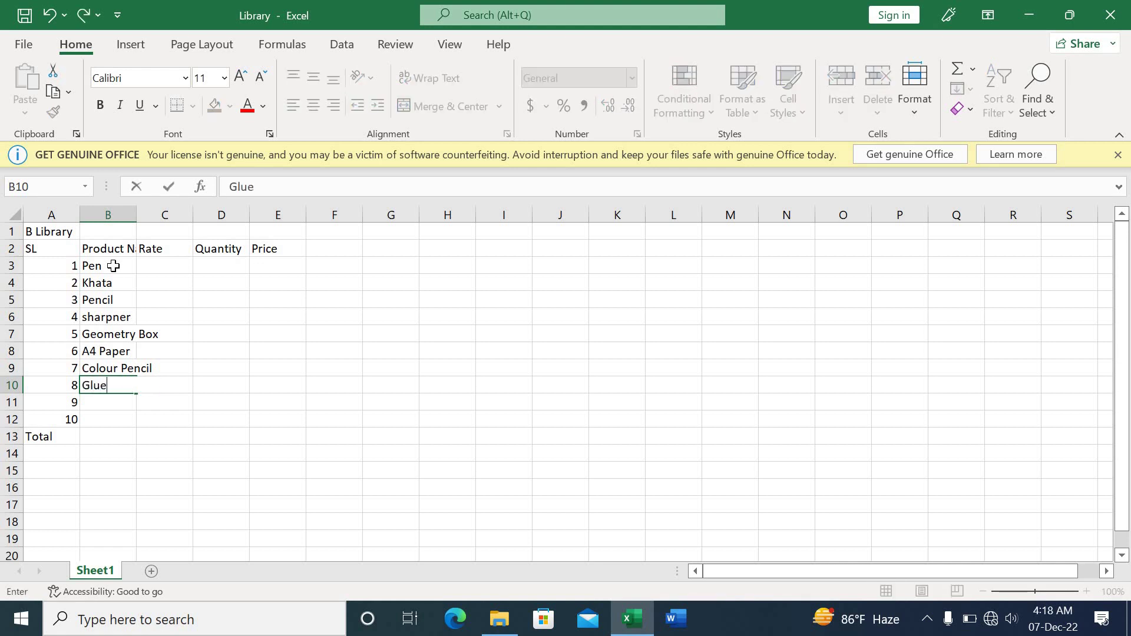
key("Return")
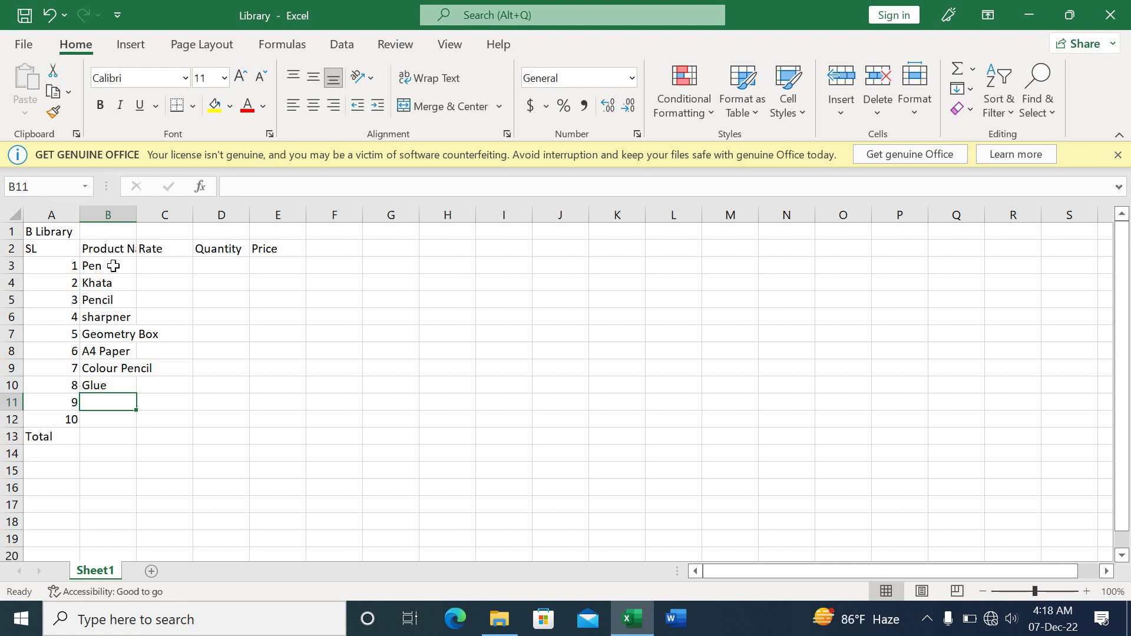
type("W")
key("BackSpace")
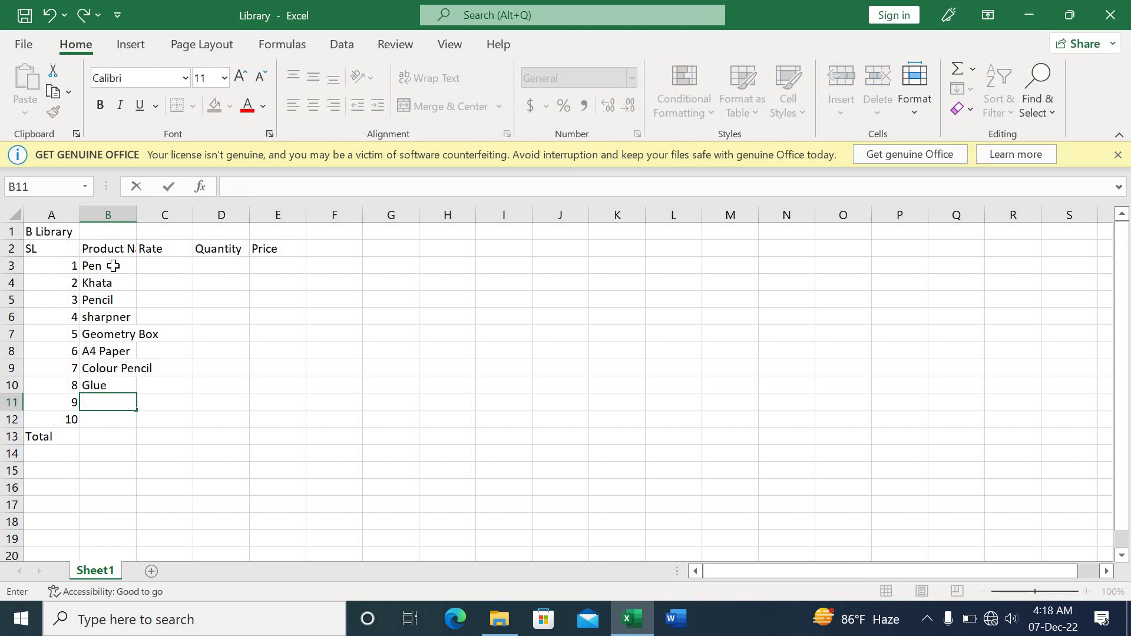
type("Marker")
key("Return")
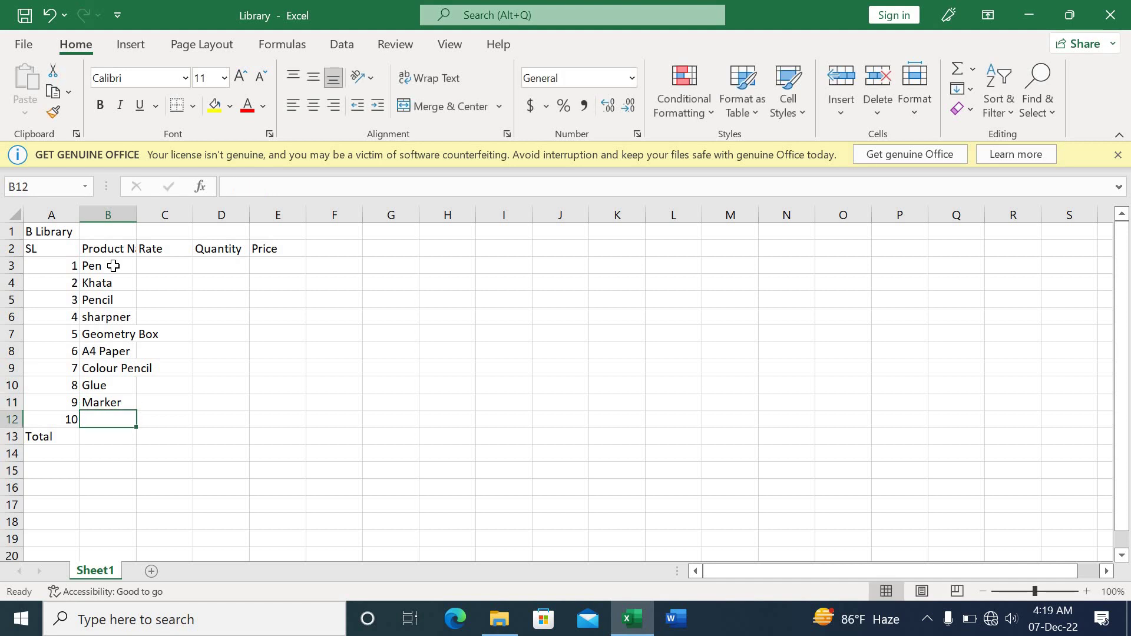
type("P")
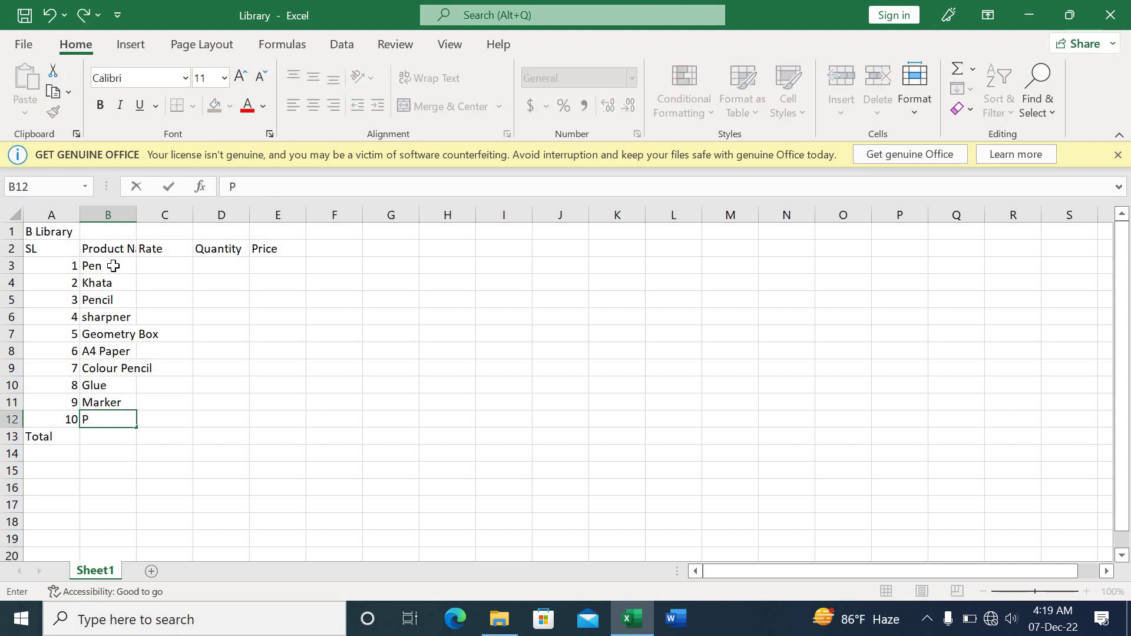
type(" Marker")
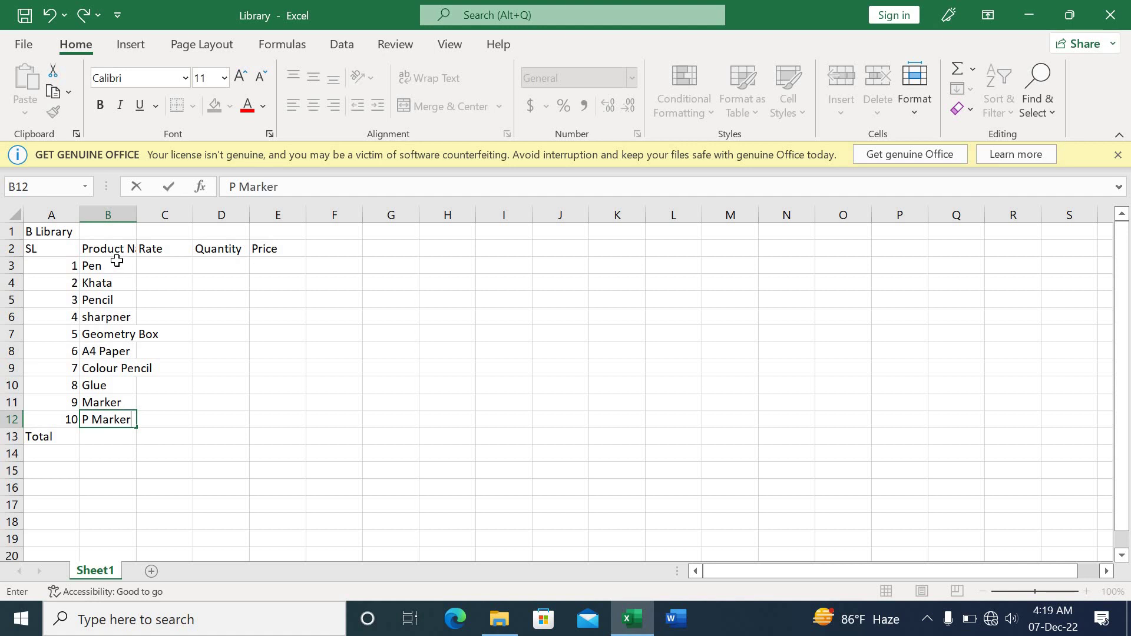
Merge and center the B Library title across cells A1 through E1
left_click(62, 232)
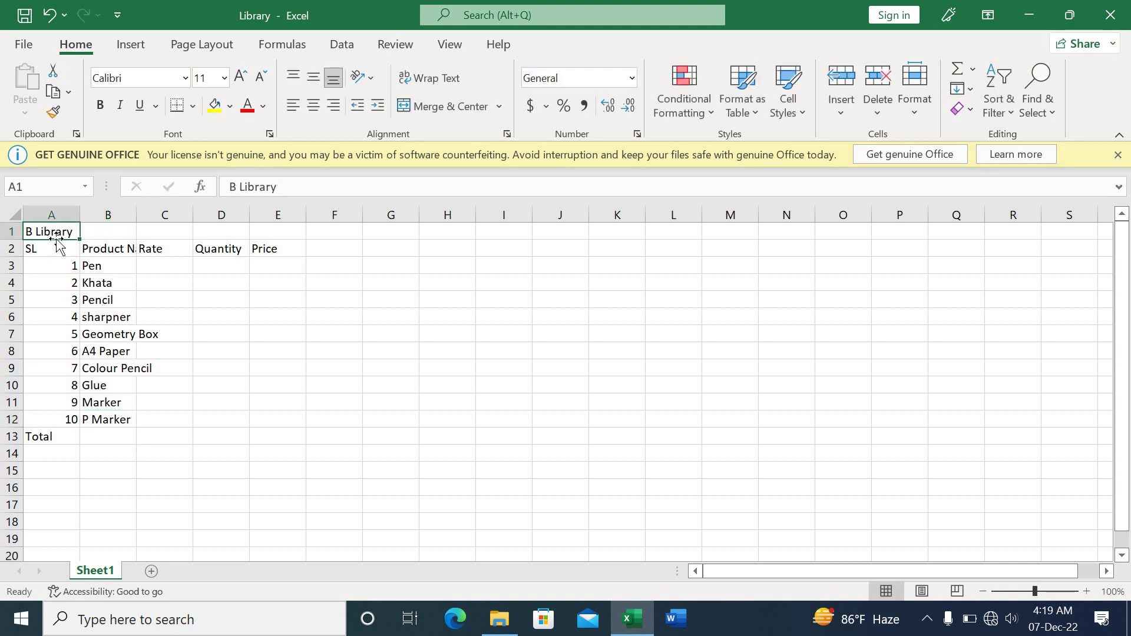
left_click_drag(58, 231, 267, 228)
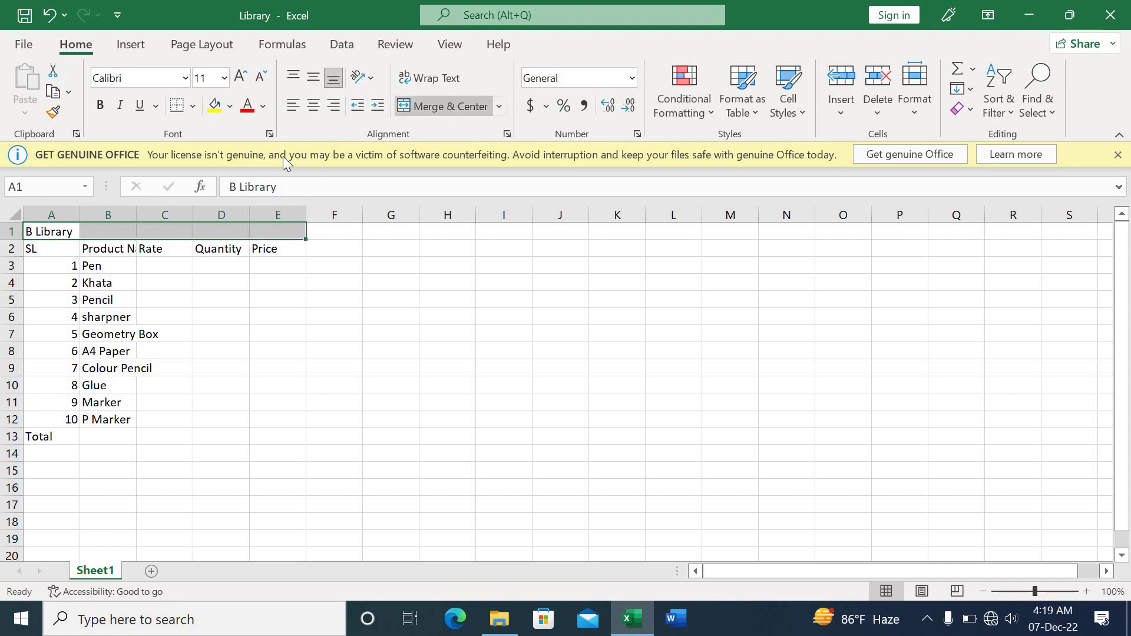
left_click(449, 107)
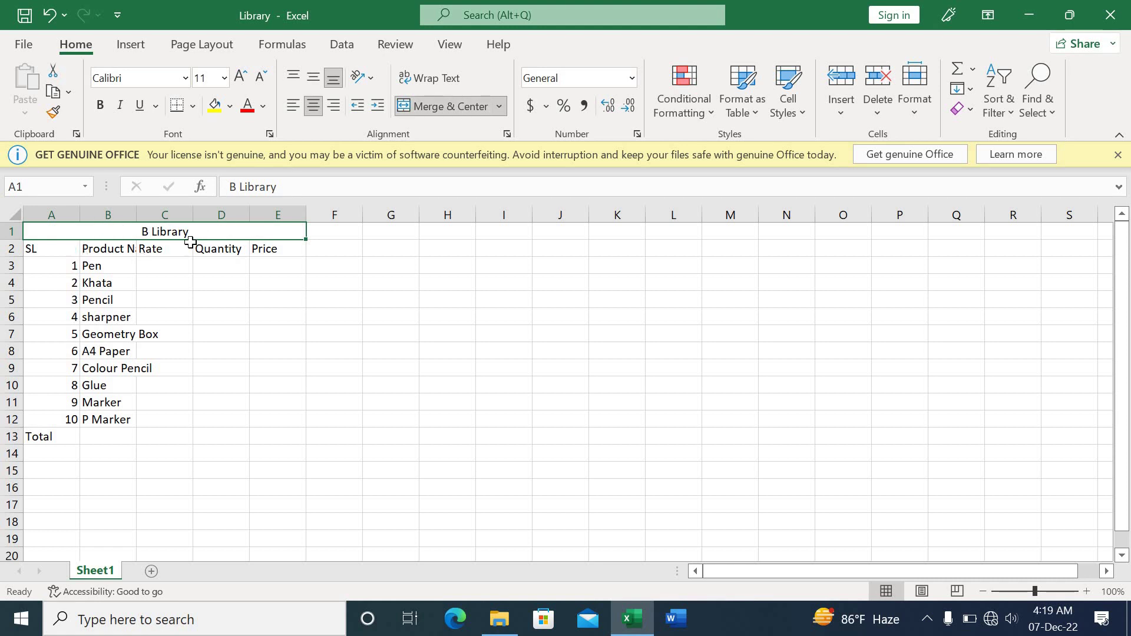
left_click(391, 231)
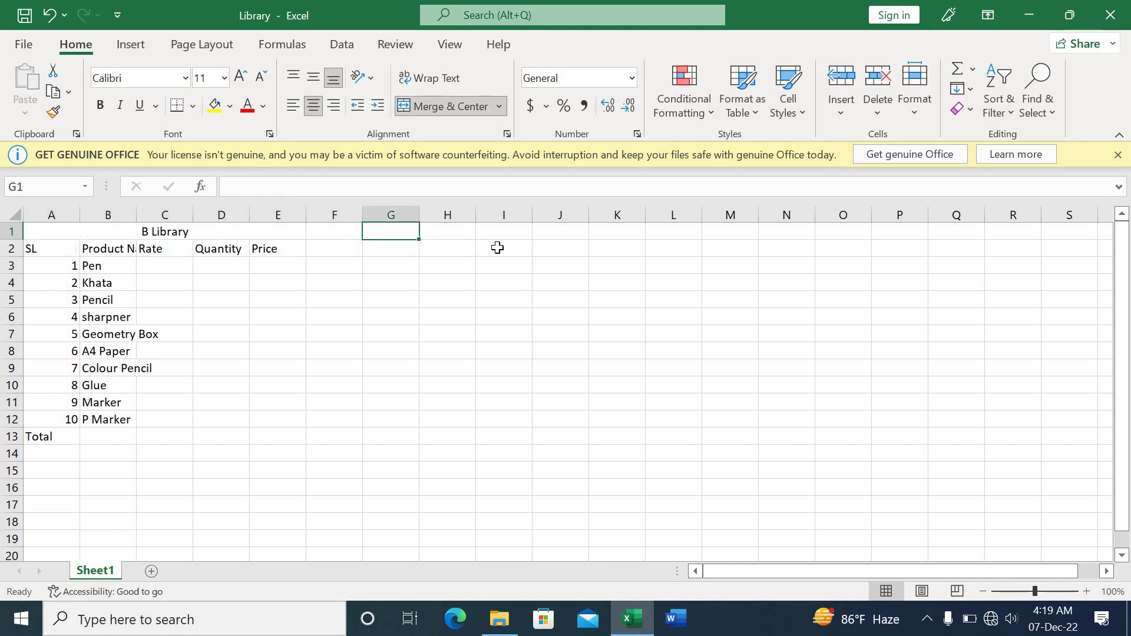
left_click(465, 249)
left_click(512, 316)
left_click(348, 316)
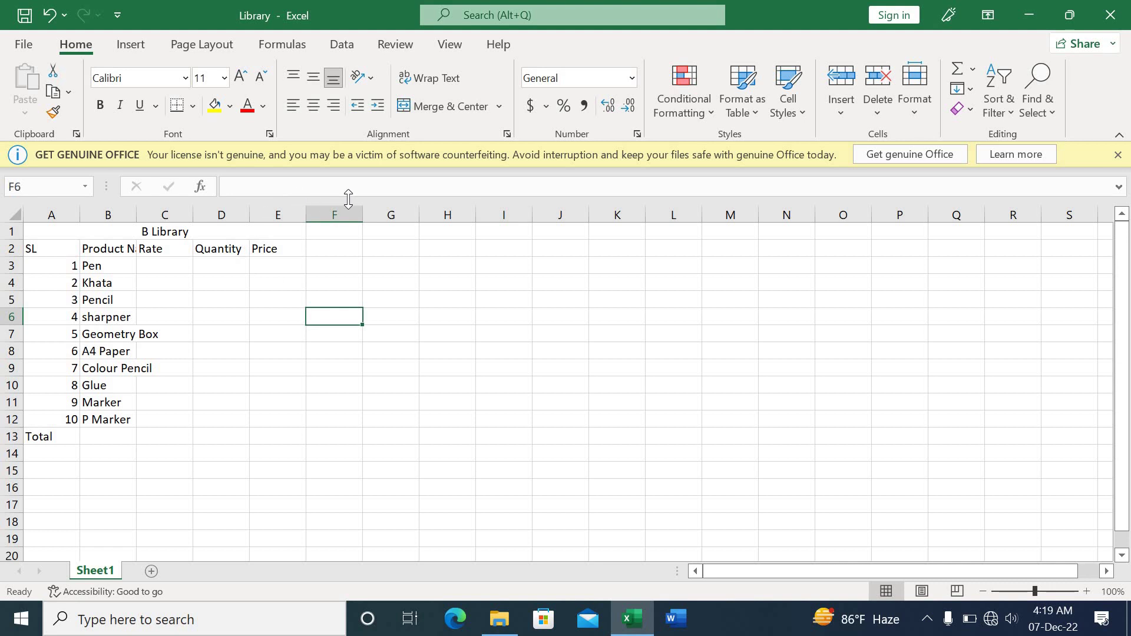
left_click(335, 214)
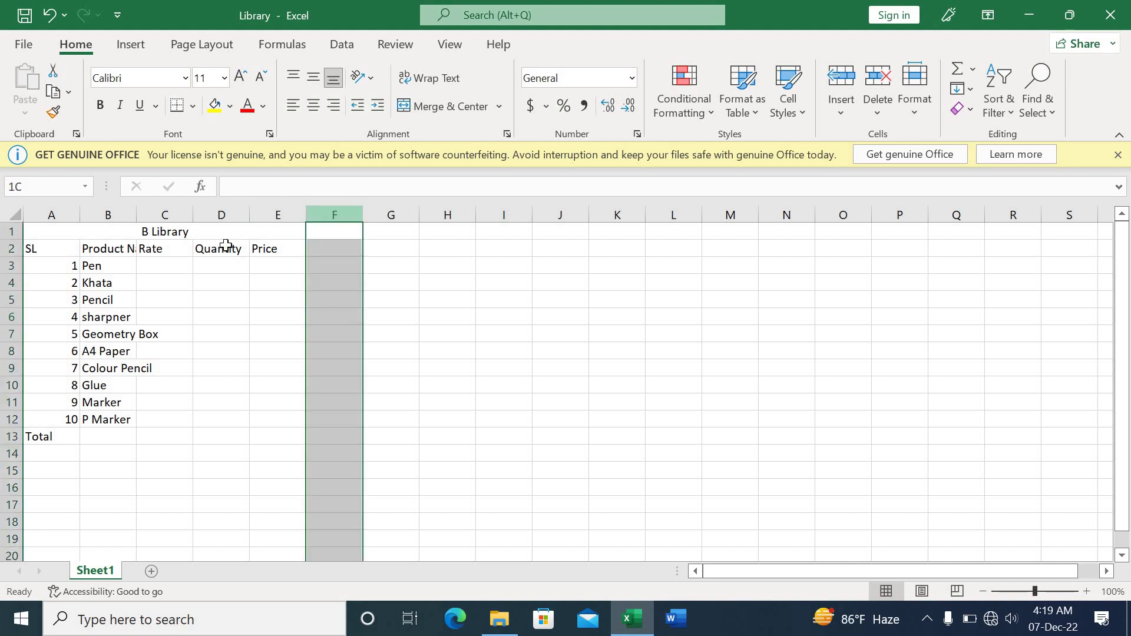
left_click(12, 266)
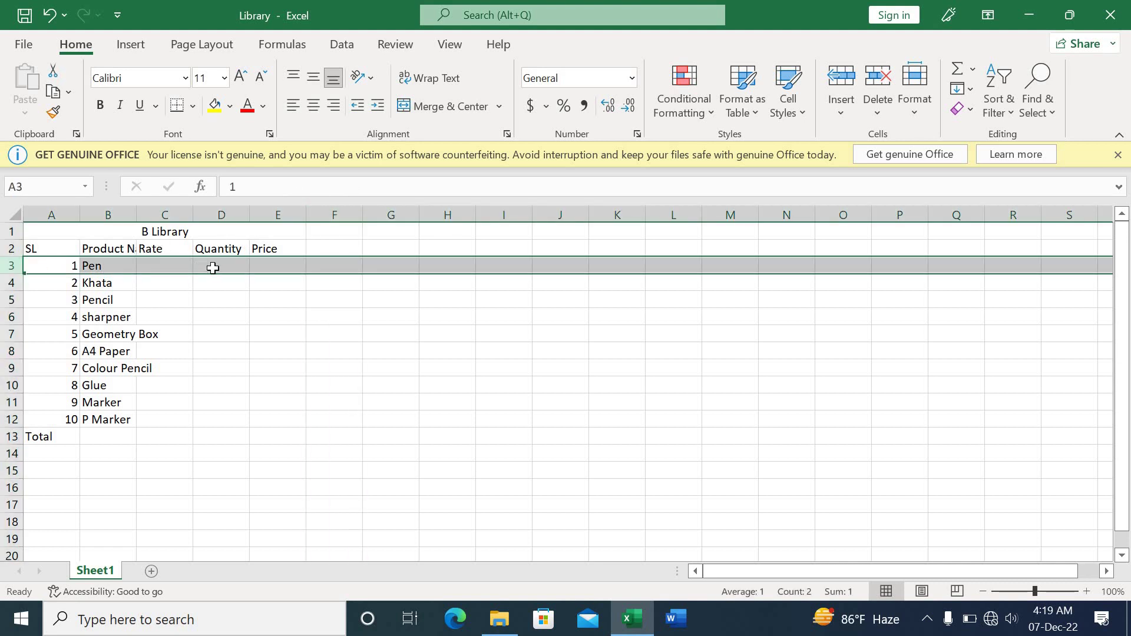
left_click(205, 301)
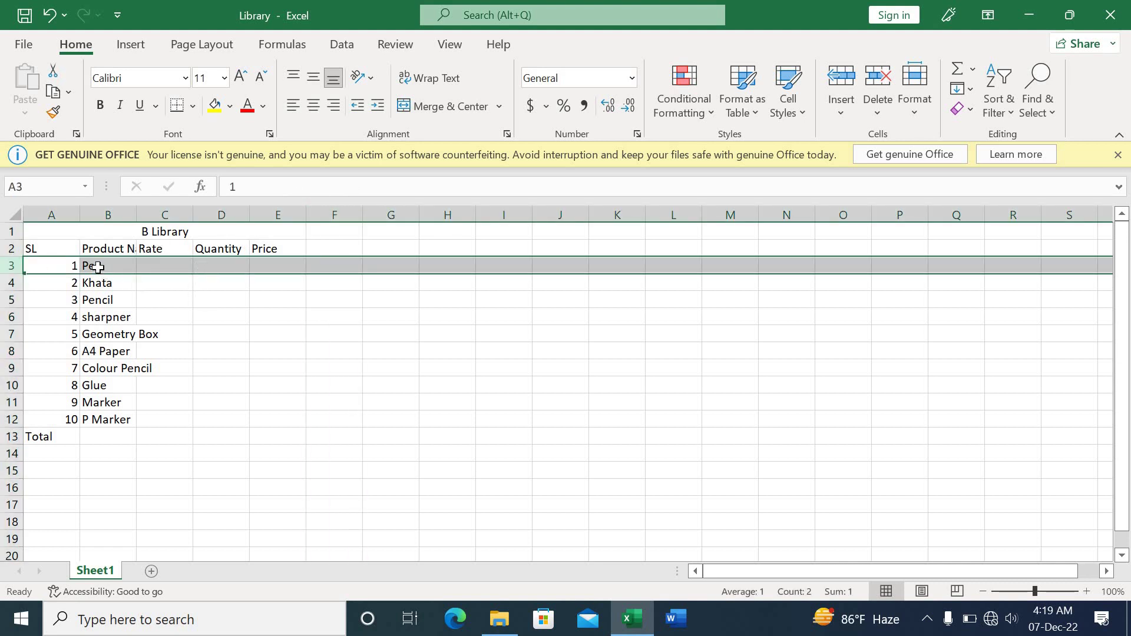
left_click(98, 369)
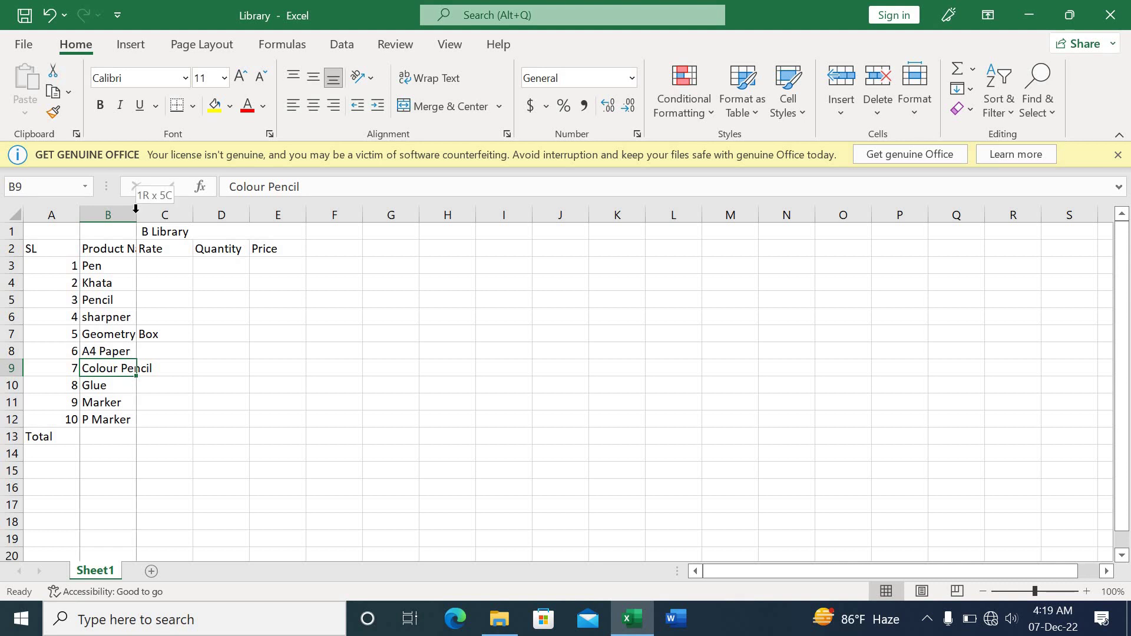
AutoFit the widths of columns A through E to their contents
double_click(136, 214)
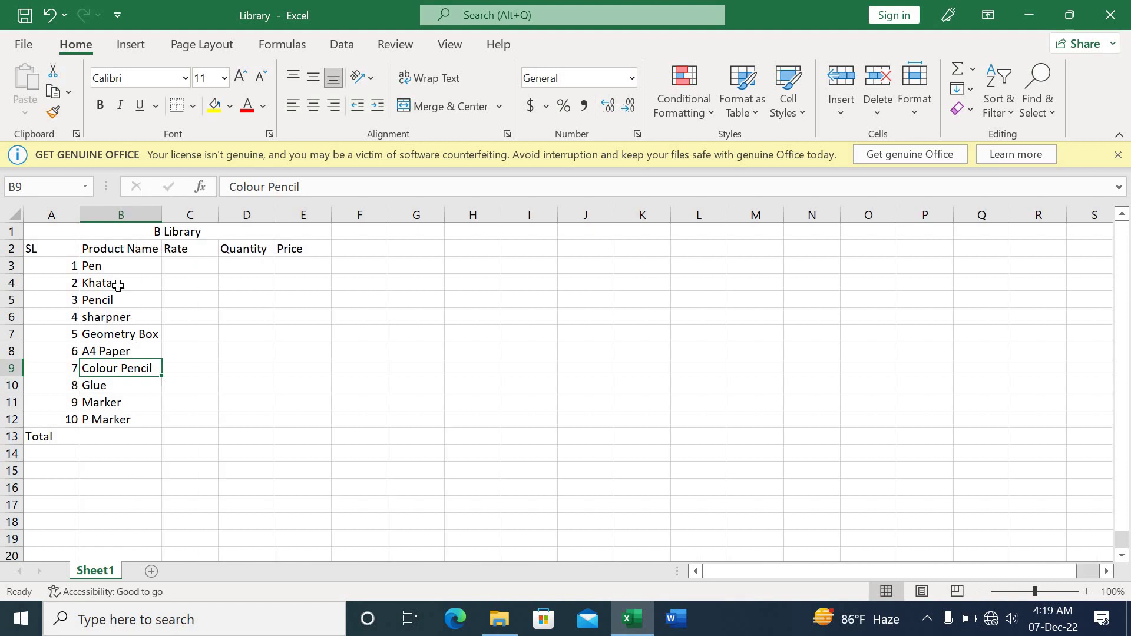
double_click(80, 221)
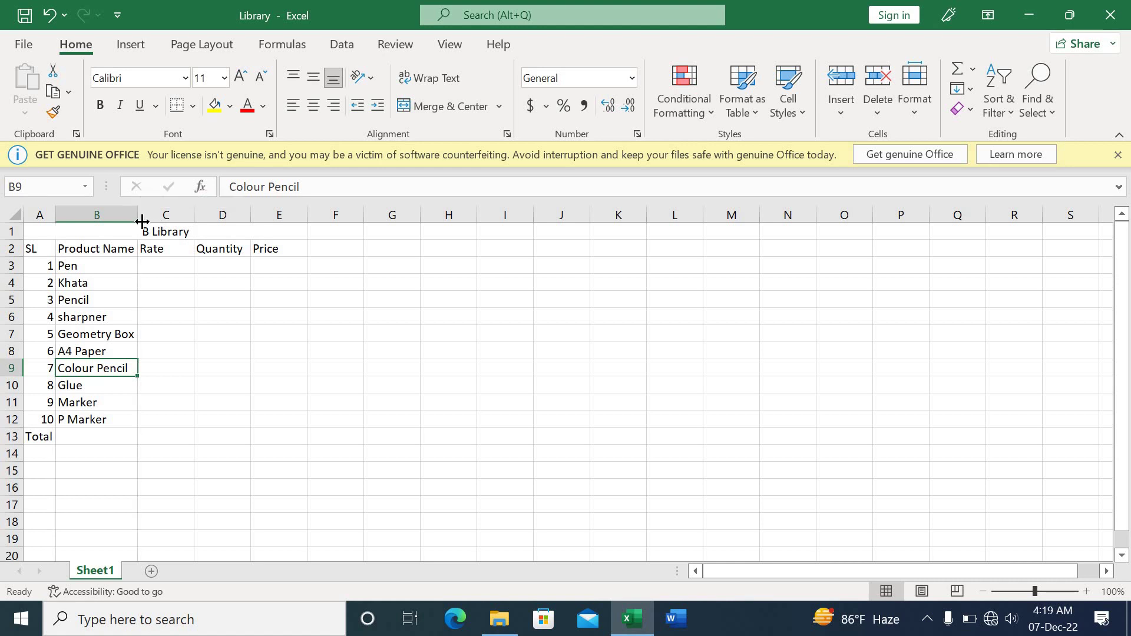
double_click(223, 216)
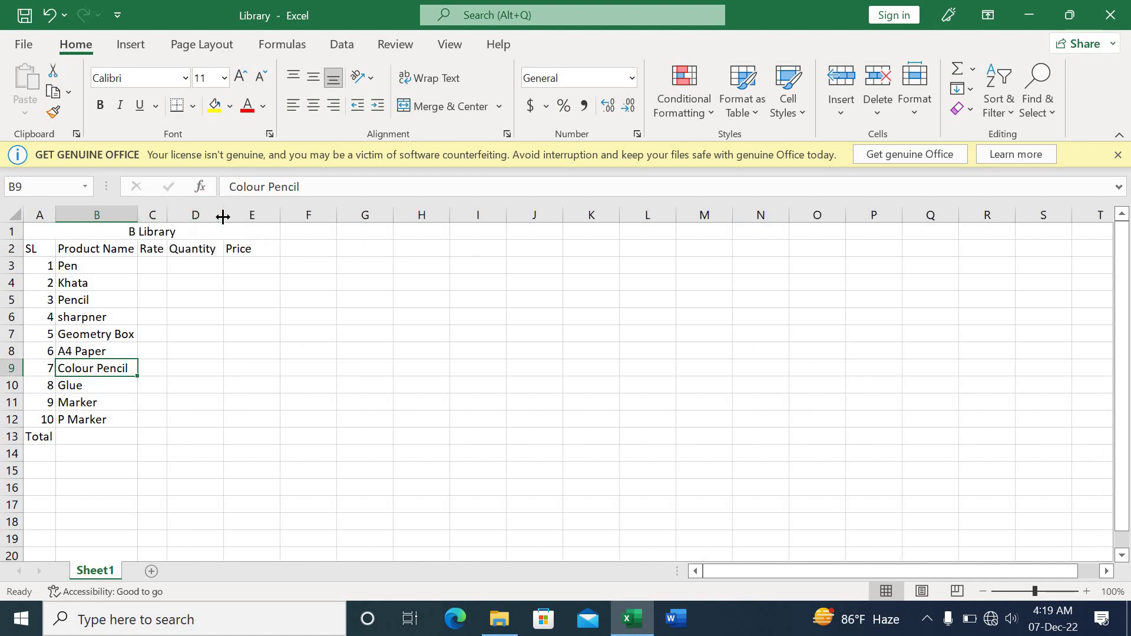
double_click(223, 217)
double_click(275, 216)
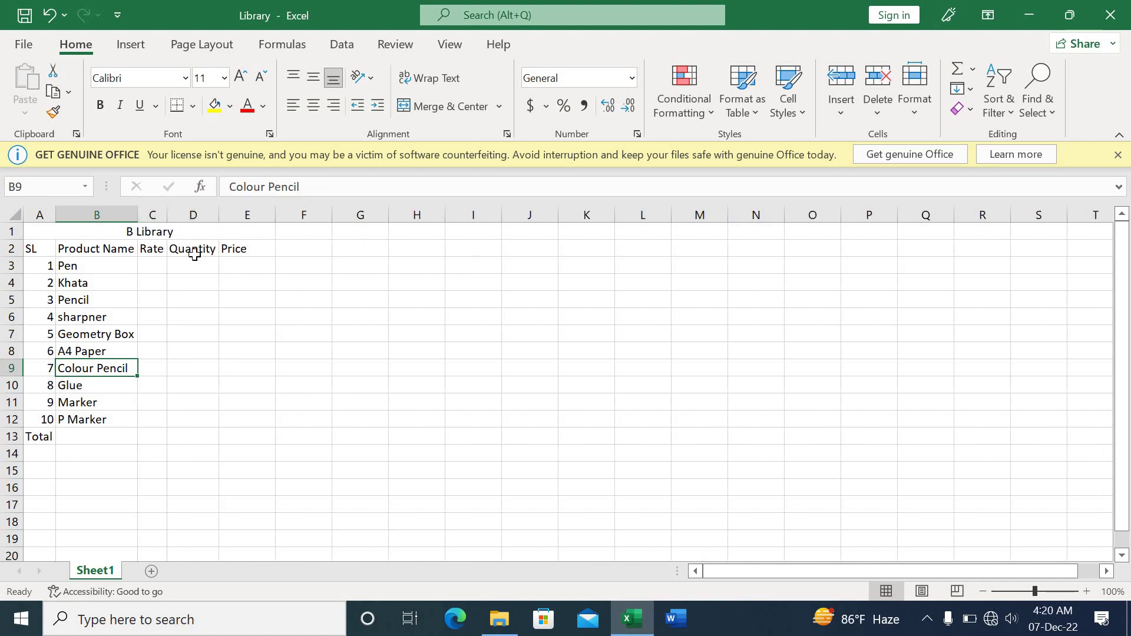
Enter the rates 5, 12, 10 and 15 for Pen, Khata, Pencil and sharpner in cells C3 through C6
left_click(160, 266)
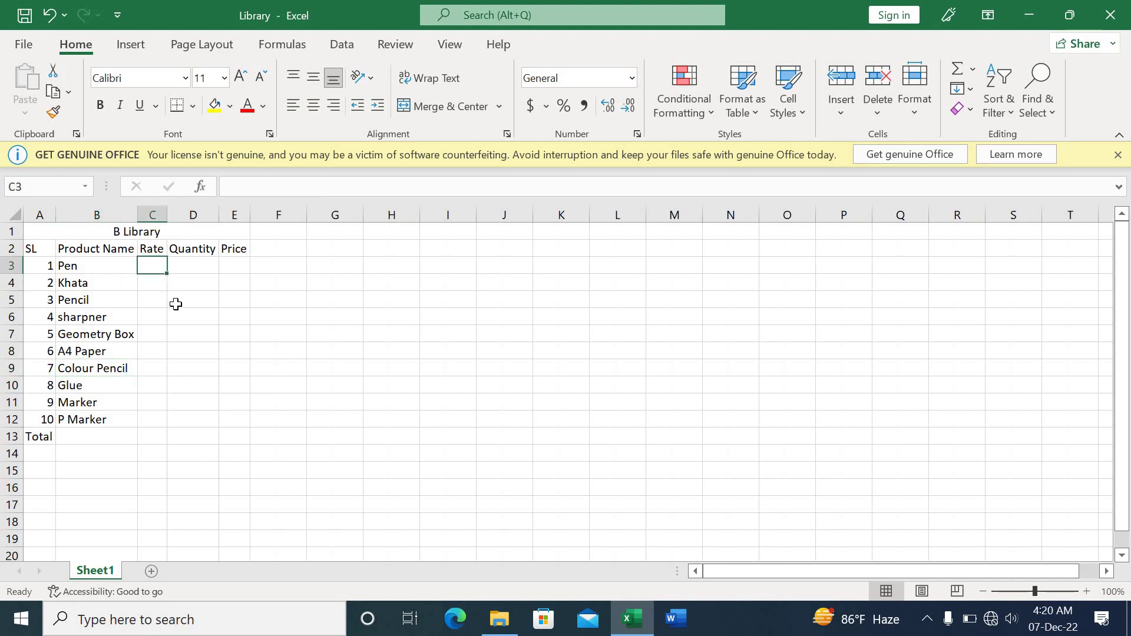
type("5")
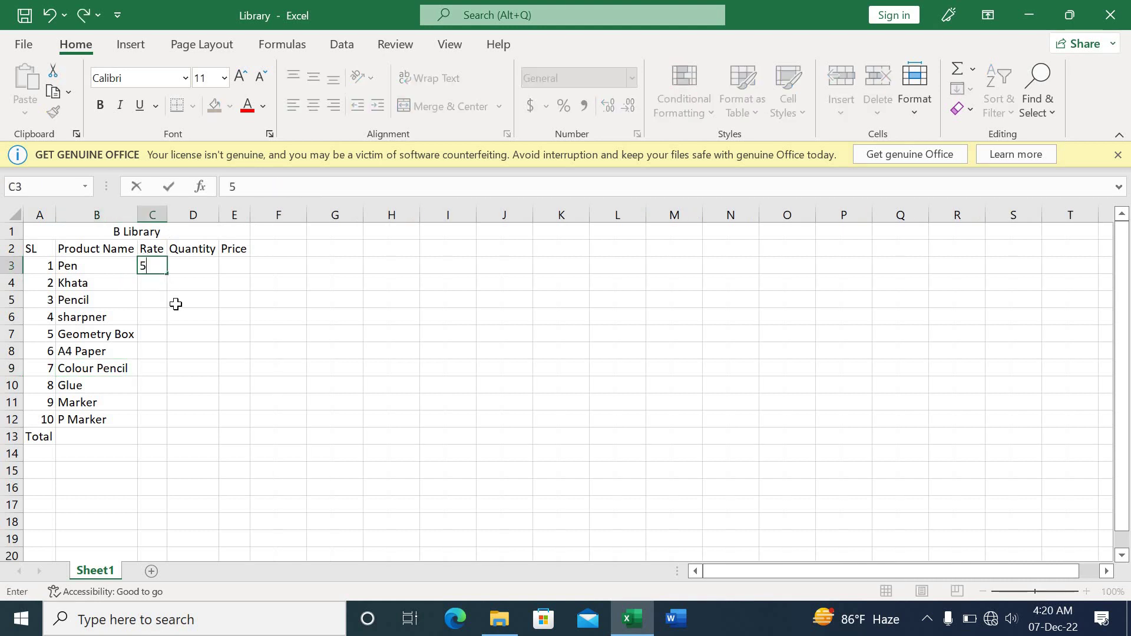
key("Return")
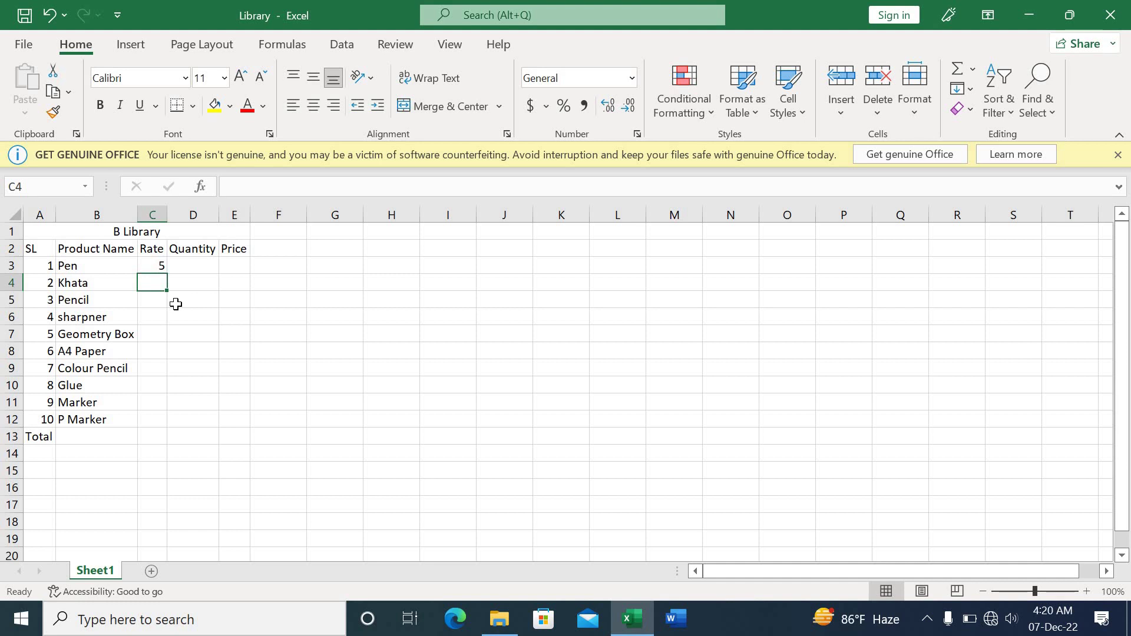
type("12")
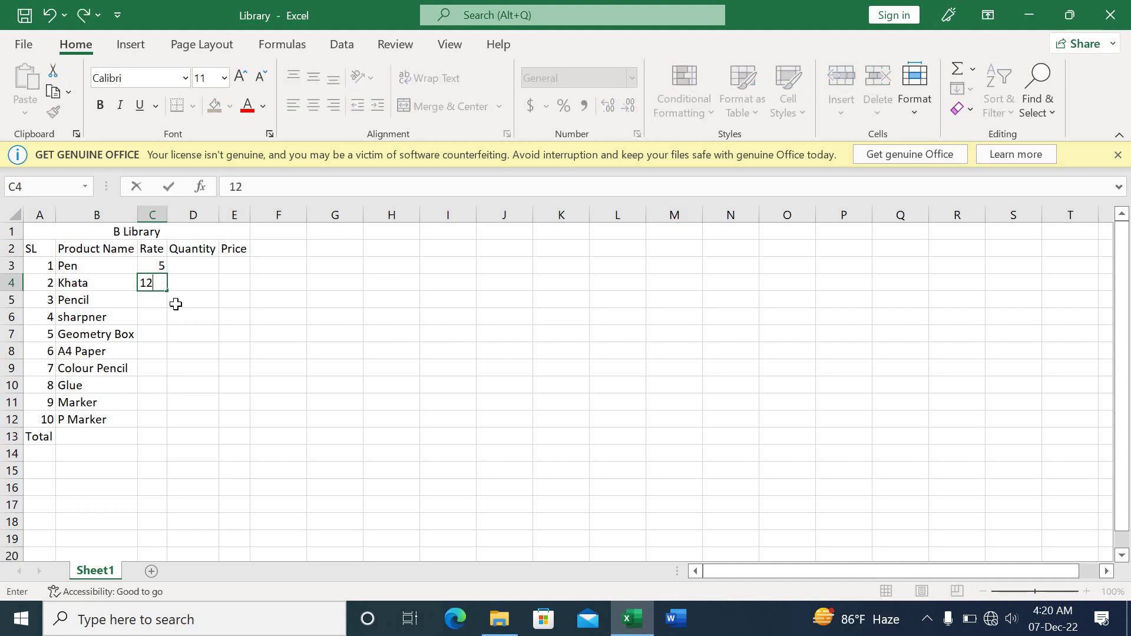
key("Return")
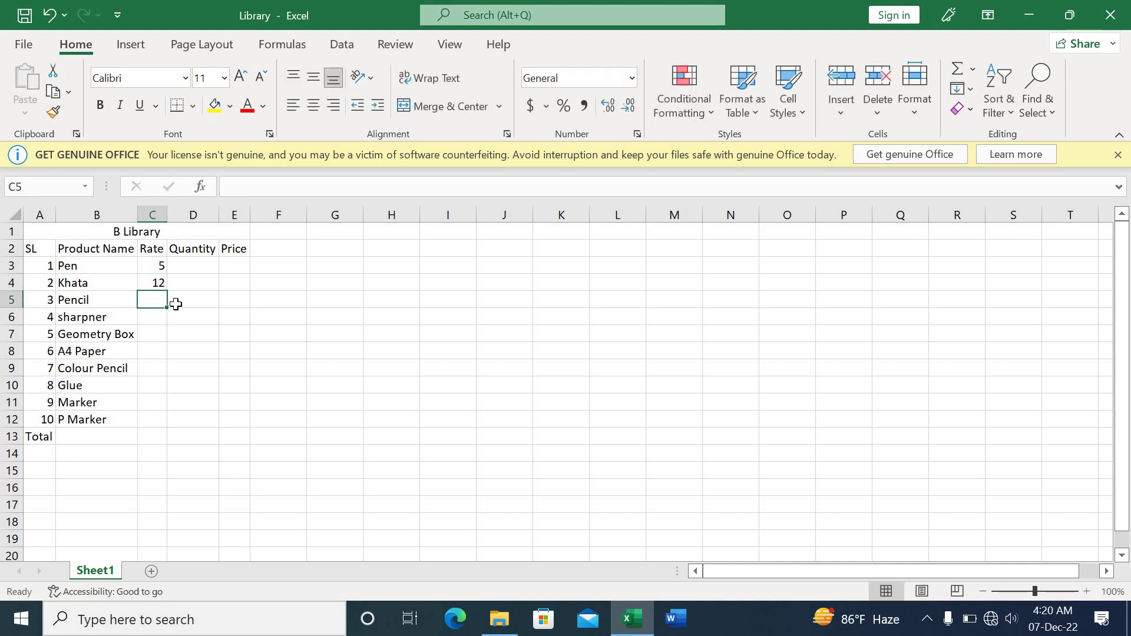
type("10")
key("Return")
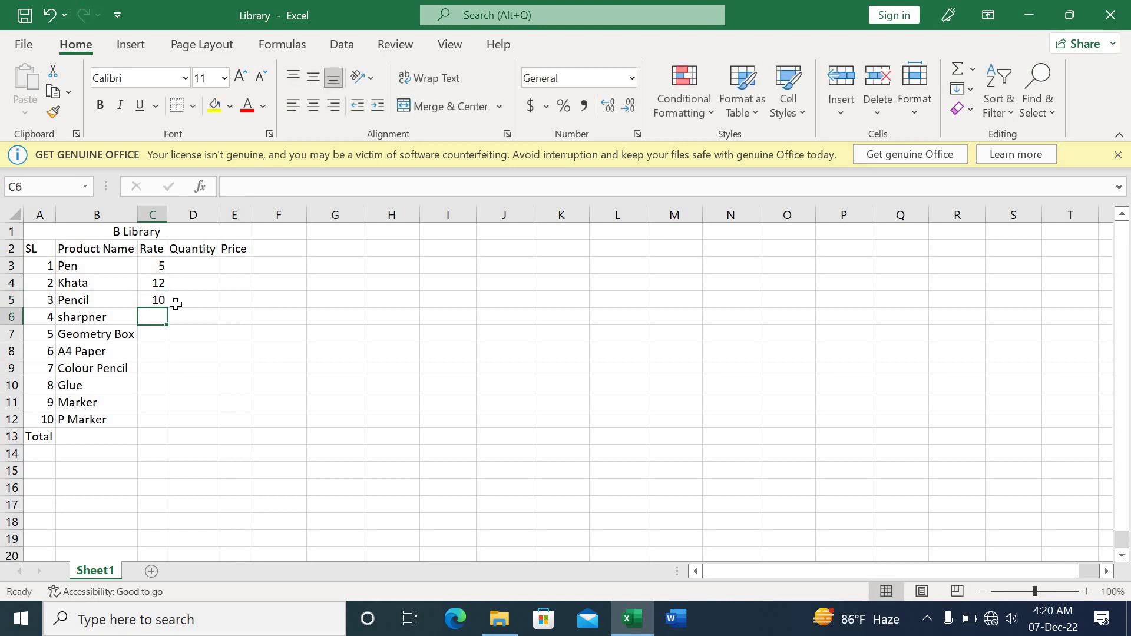
type("5")
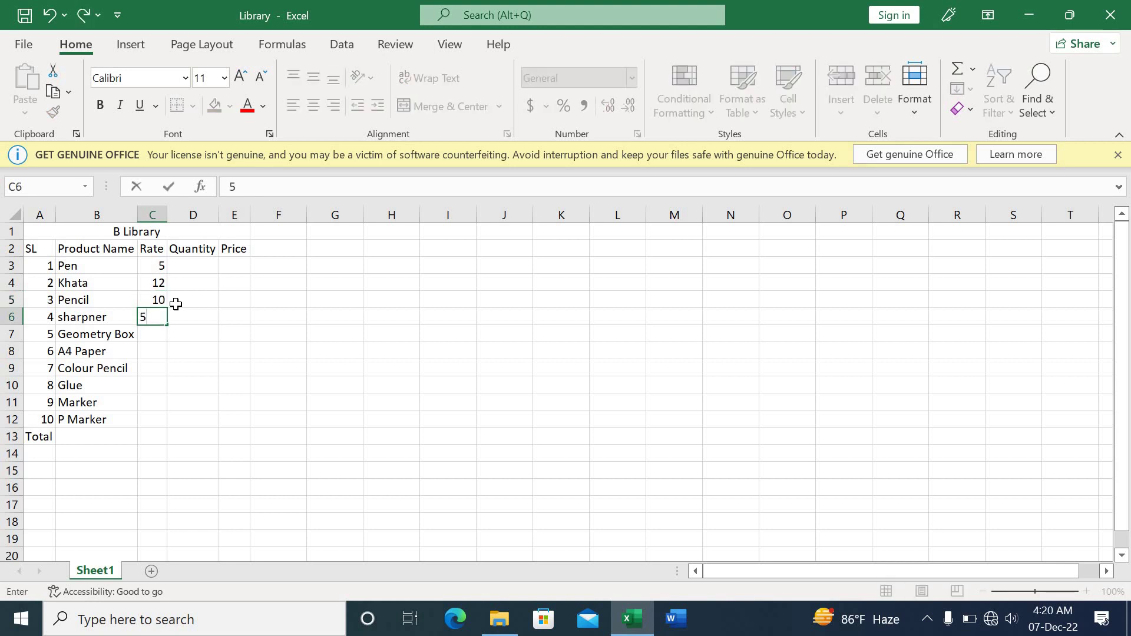
key("BackSpace")
type("15")
key("Return")
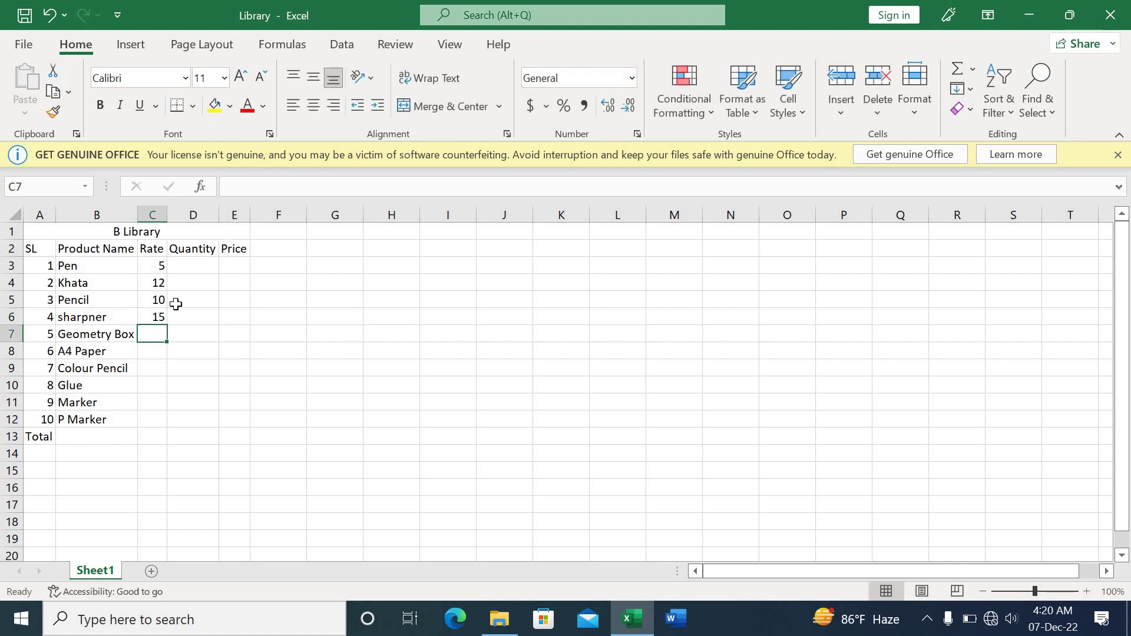
Enter the rates 70, 2 and 13 for Geometry Box, A4 Paper and Colour Pencil in cells C7 through C9
type("70")
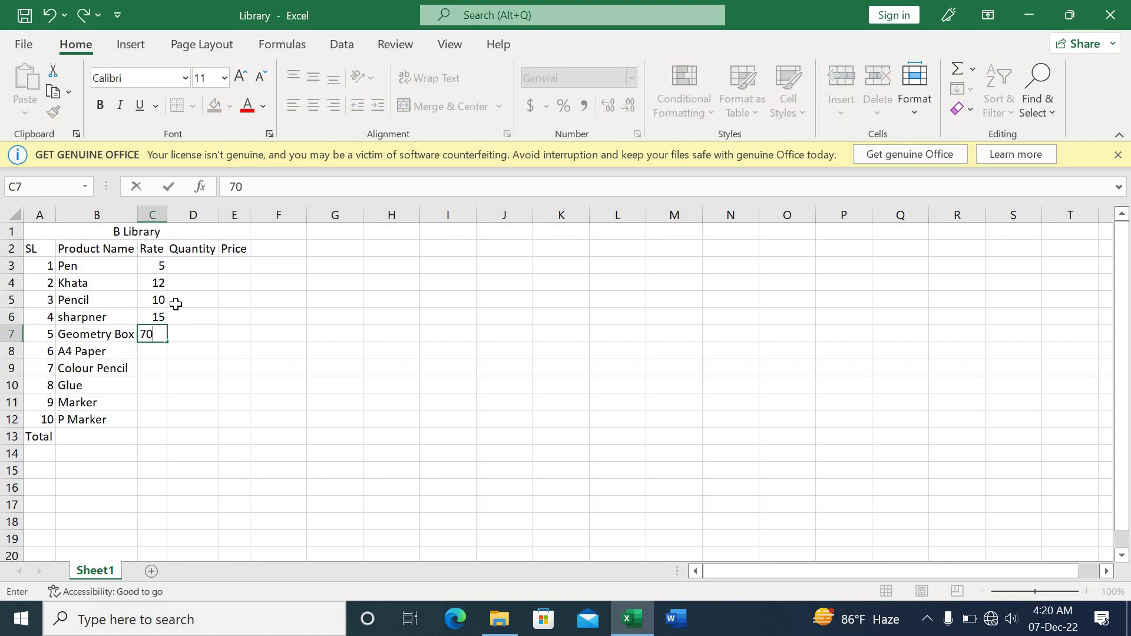
key("Return")
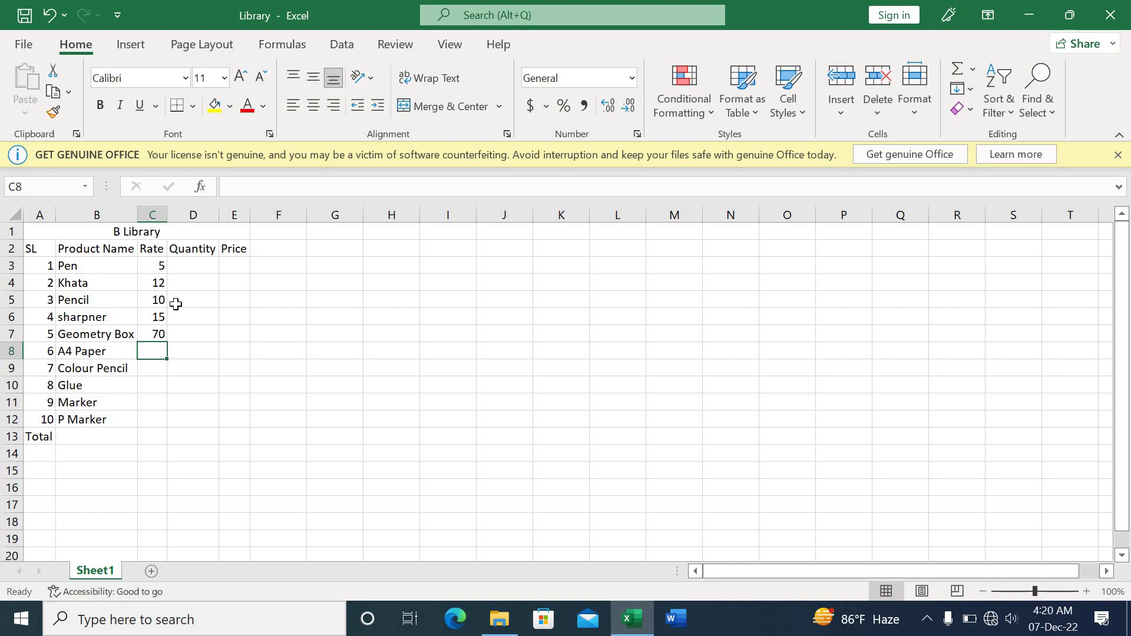
type("2")
key("Return")
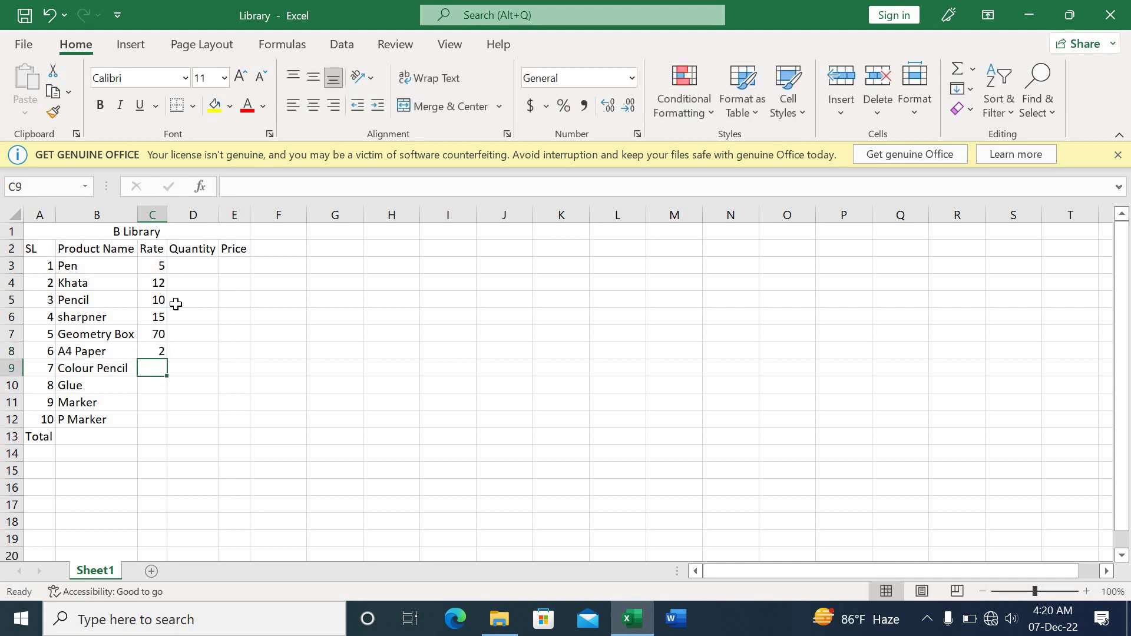
type("13")
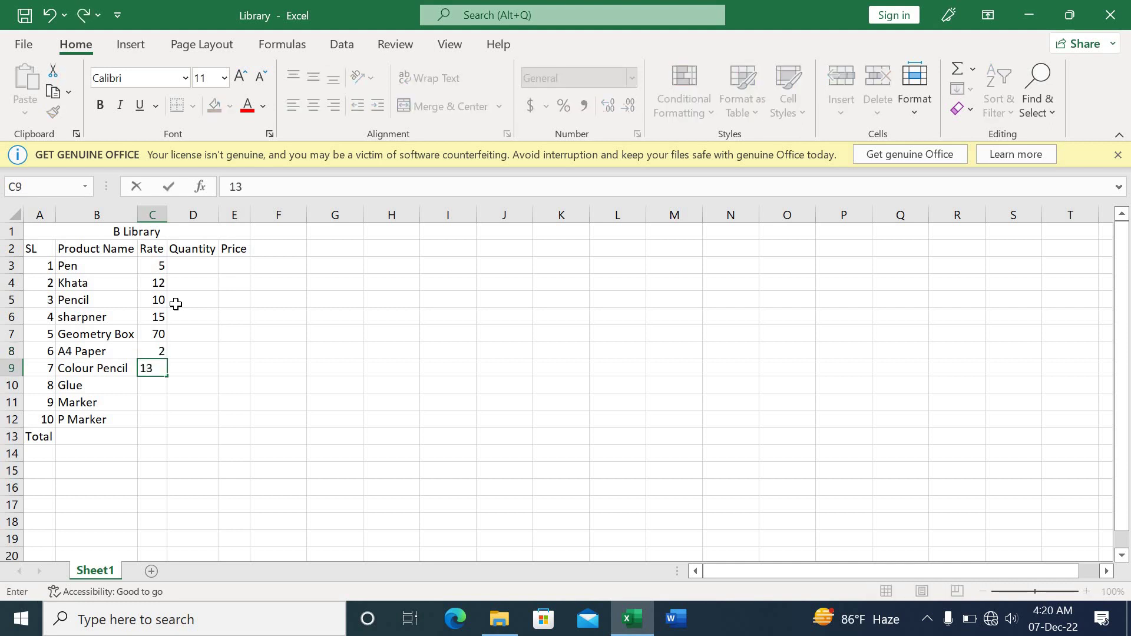
key("Return")
Enter the rates 20, 30 and 50 for Glue, Marker and P Marker in cells C10 through C12
type("20")
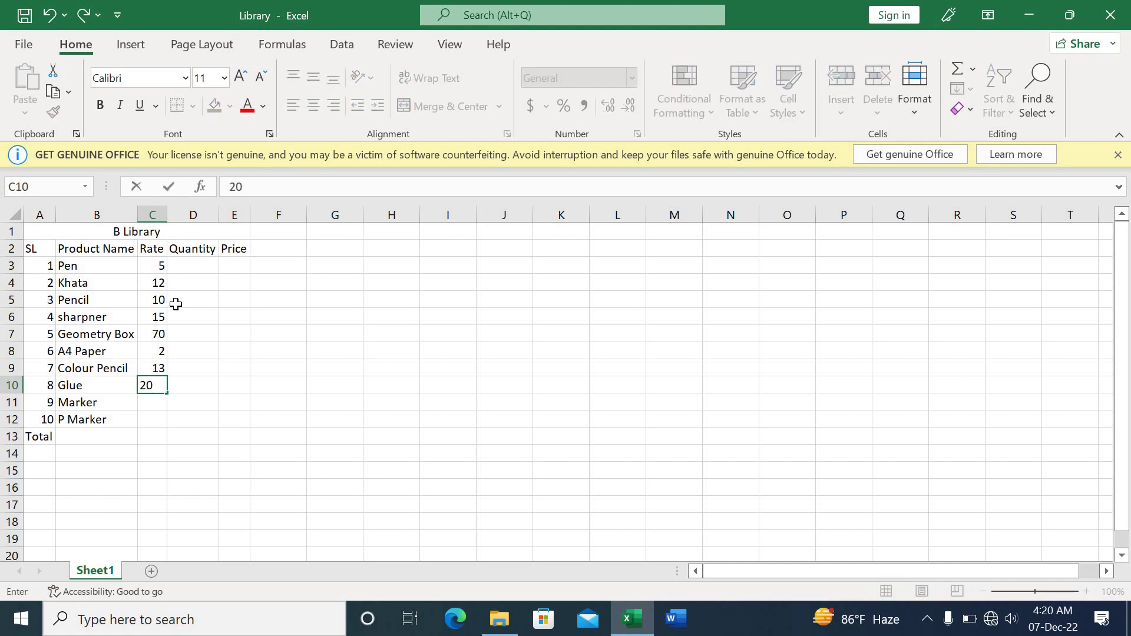
key("Return")
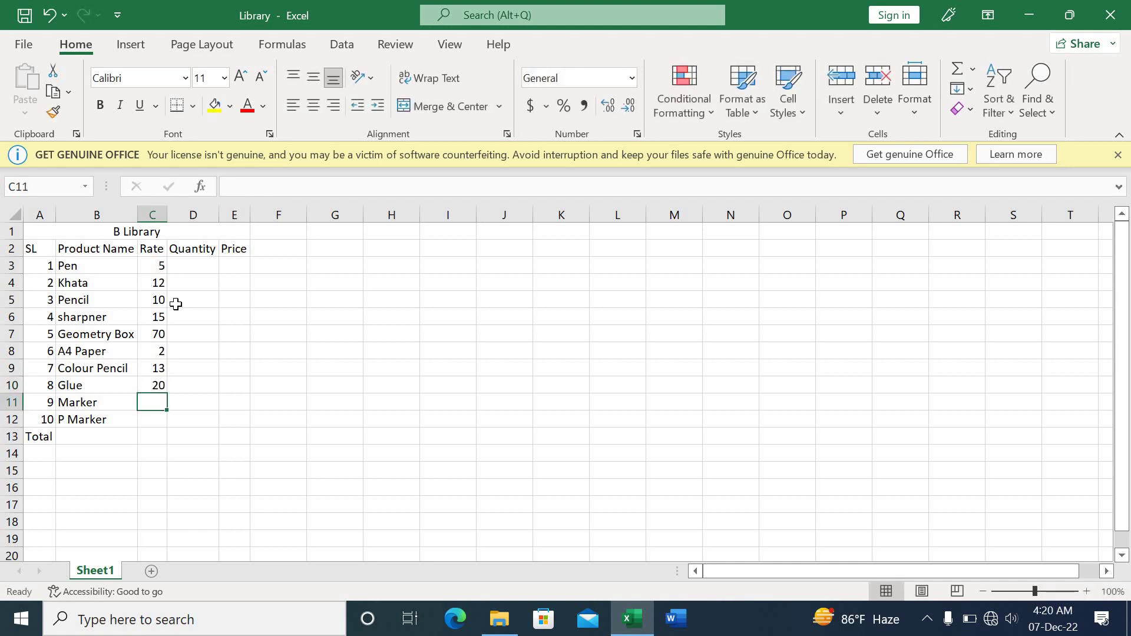
type("30")
key("Return")
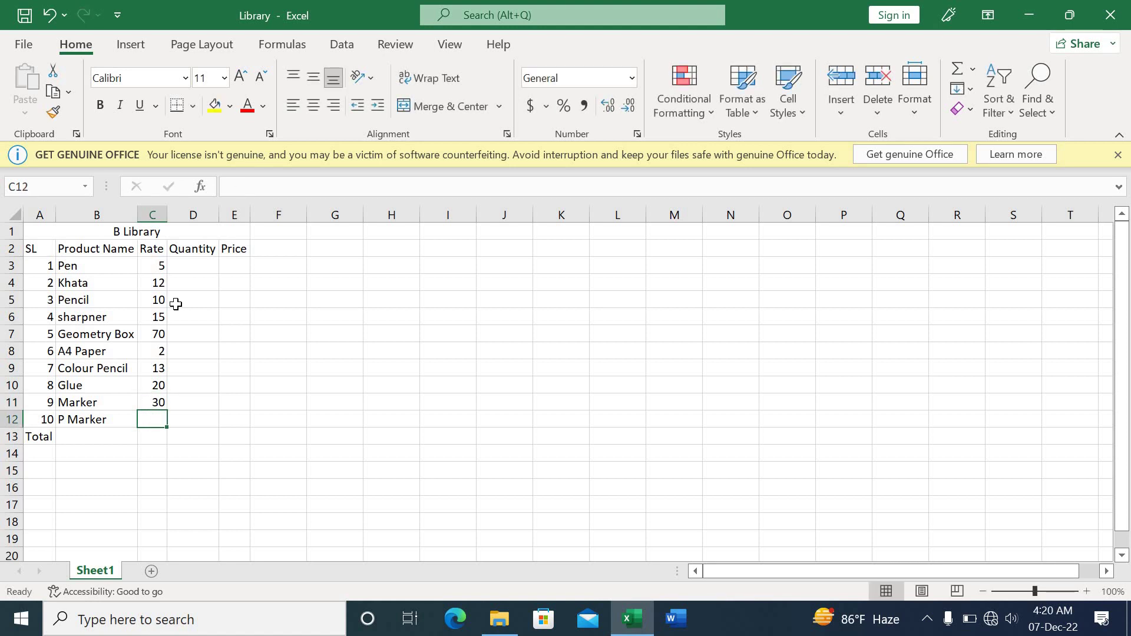
type("50")
key("Return")
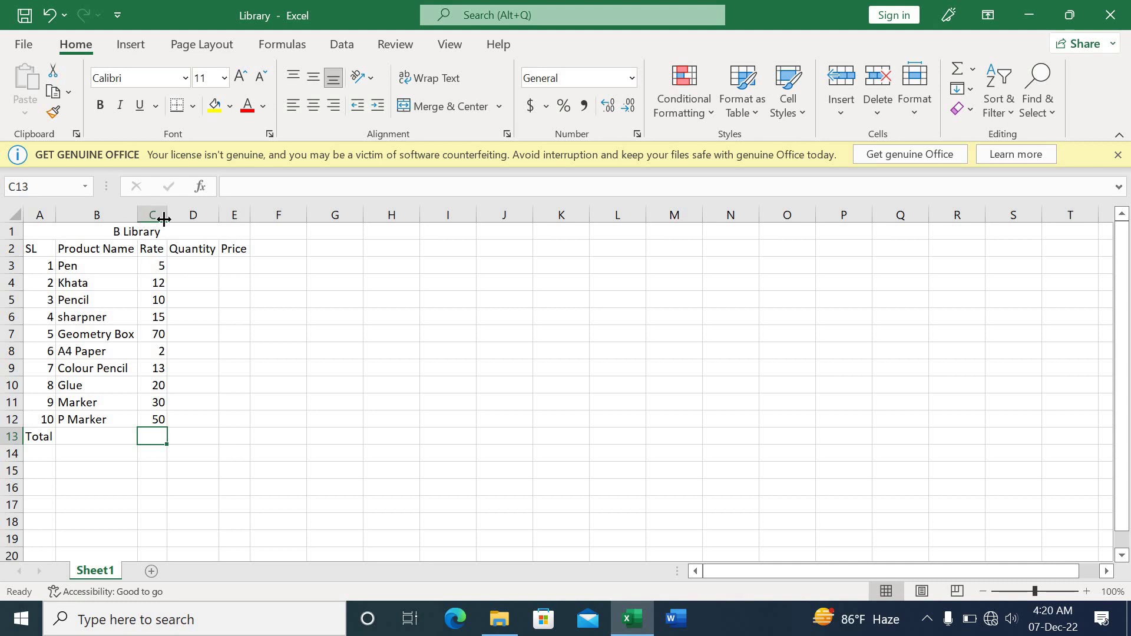
Enter the quantities 3, 4, 5 and 6 for Pen, Khata, Pencil and sharpner in cells D3 through D6
left_click_drag(164, 217, 164, 218)
left_click(200, 273)
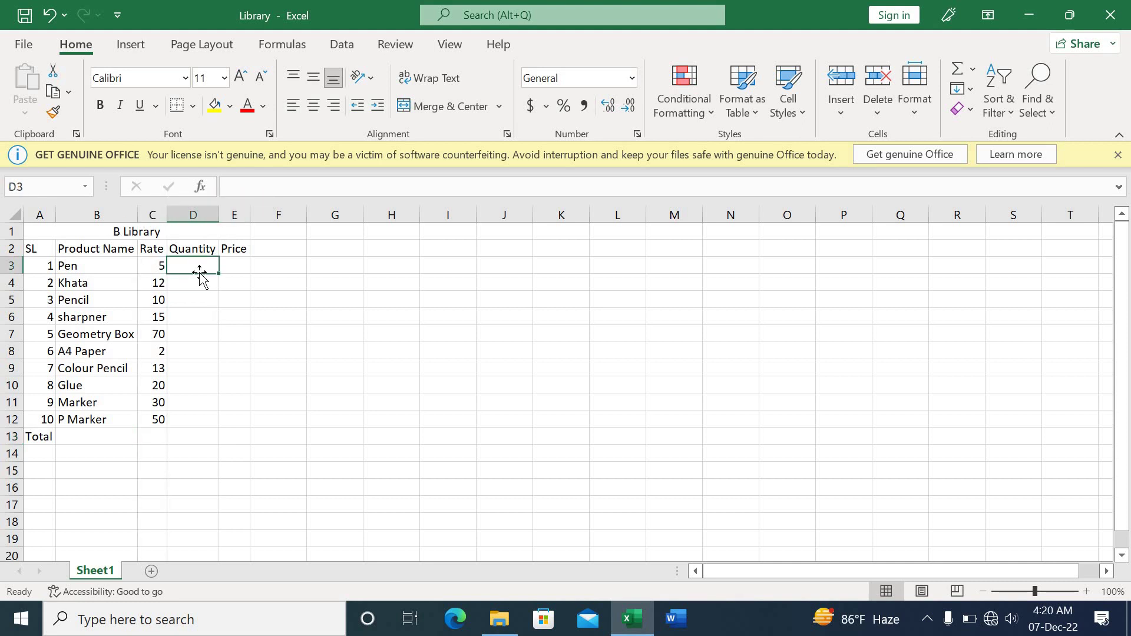
type("3")
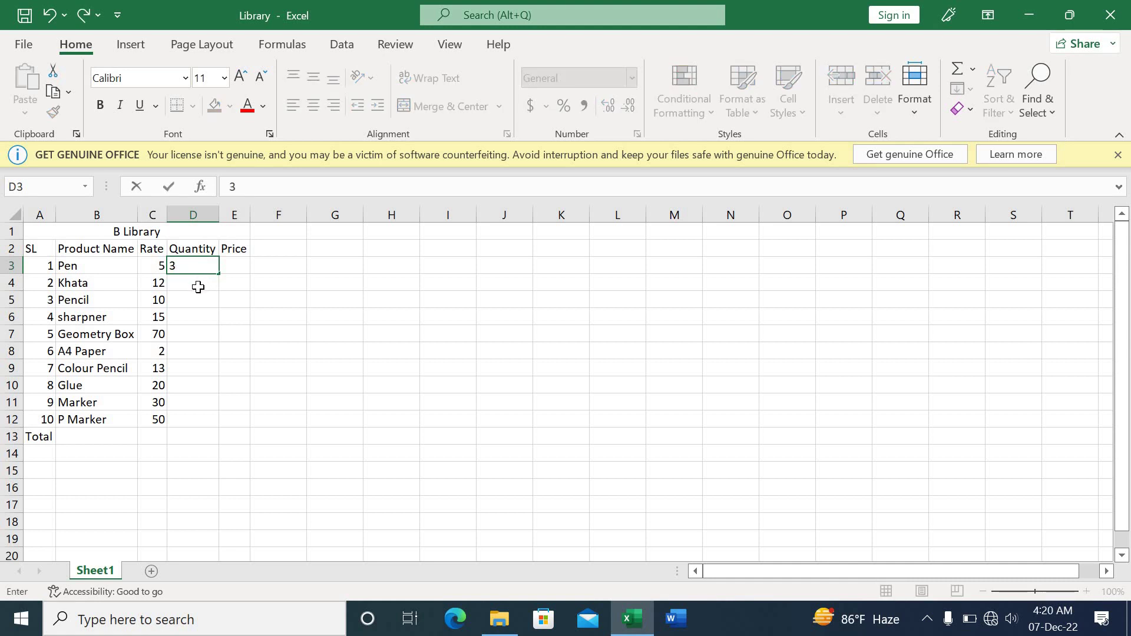
key("Return")
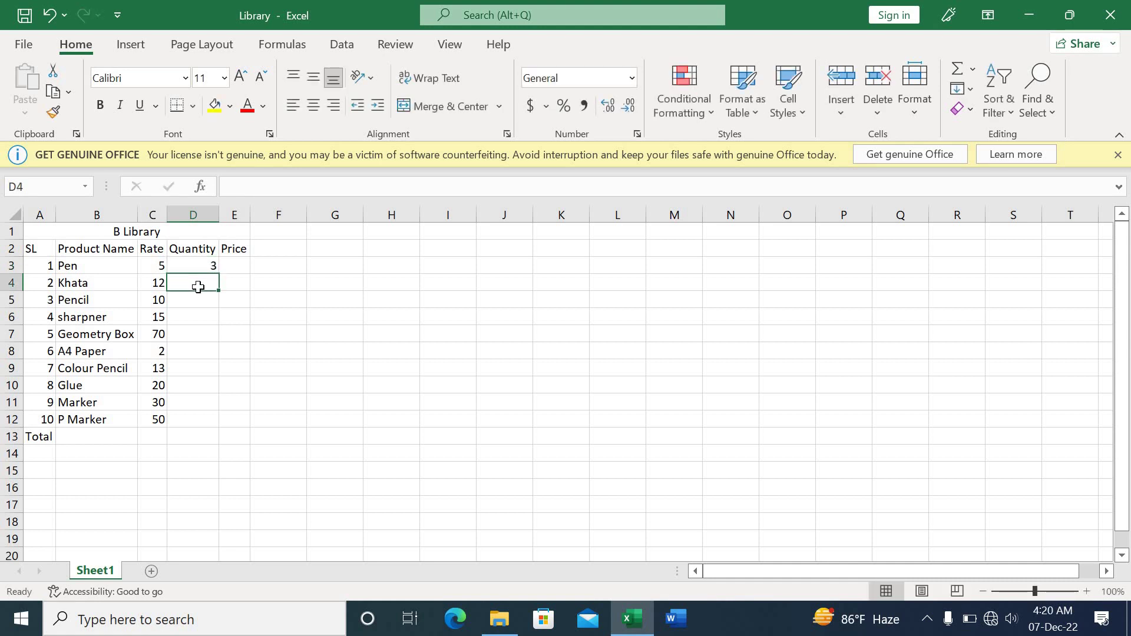
type("4")
key("Return")
type("5")
key("Return")
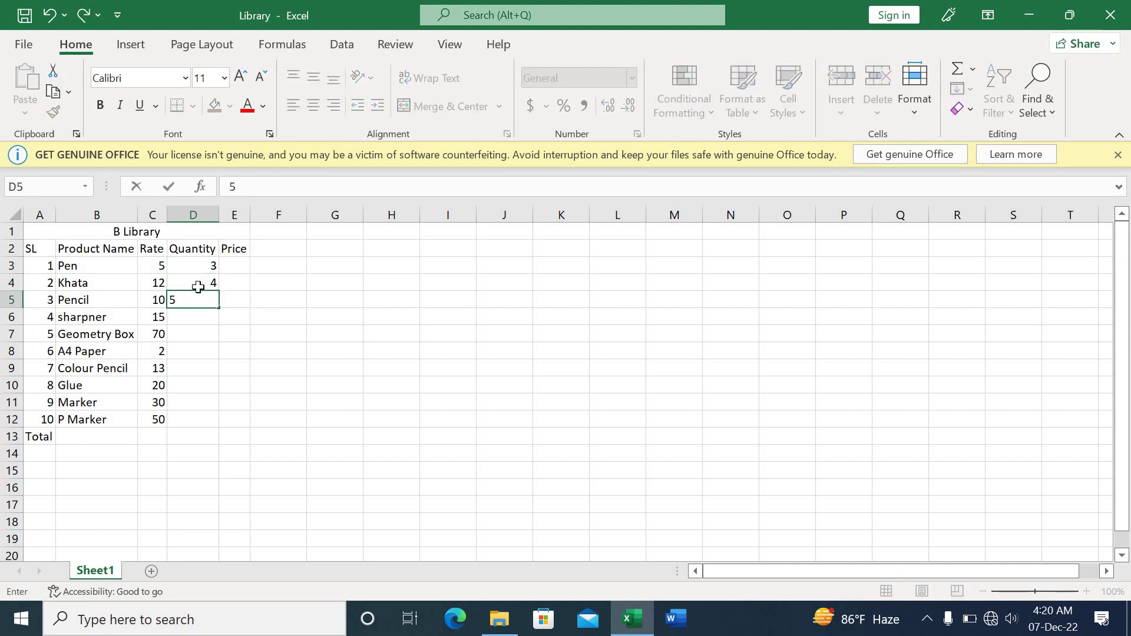
type("6")
key("Return")
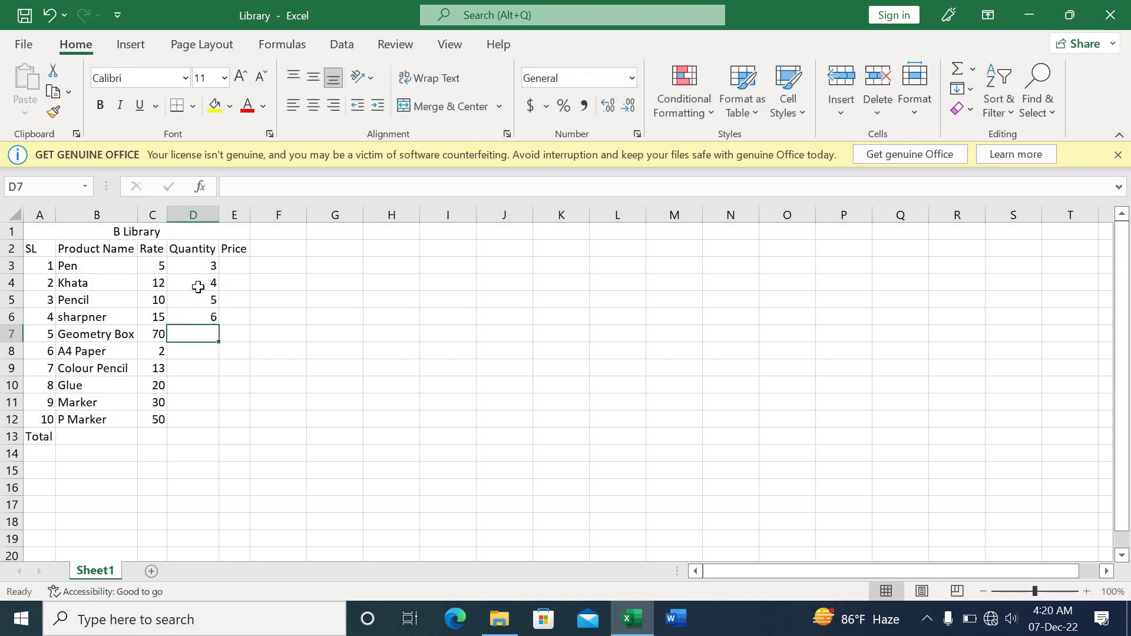
Enter the quantities 7, 8 and 2 for Geometry Box, A4 Paper and Colour Pencil in cells D7 through D9
type("7")
key("Return")
type("8")
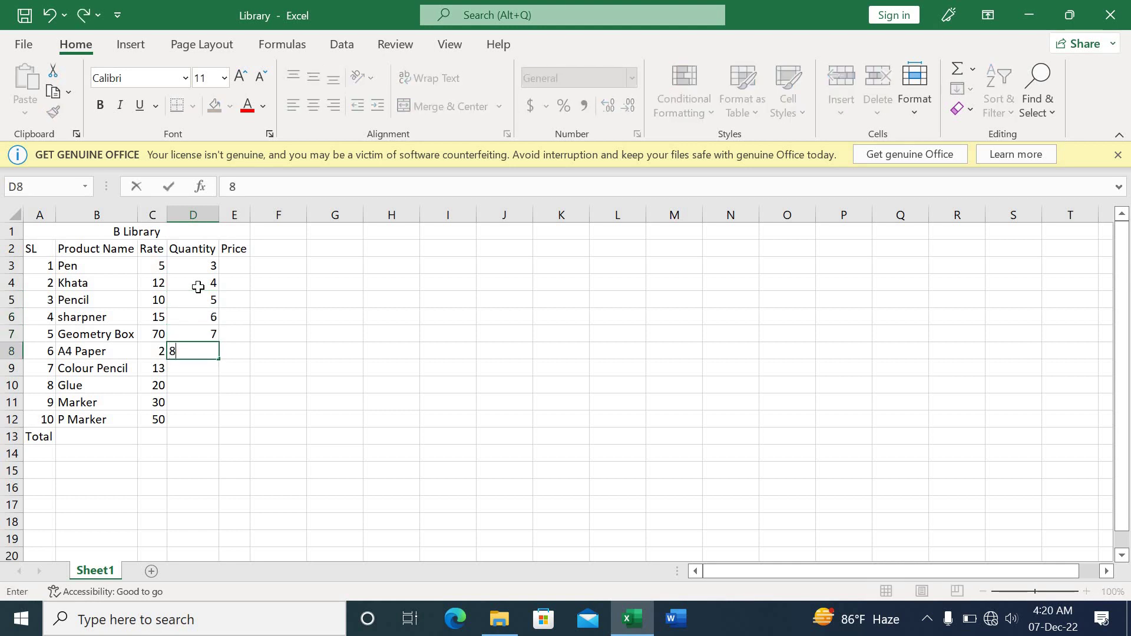
key("Return")
type("2")
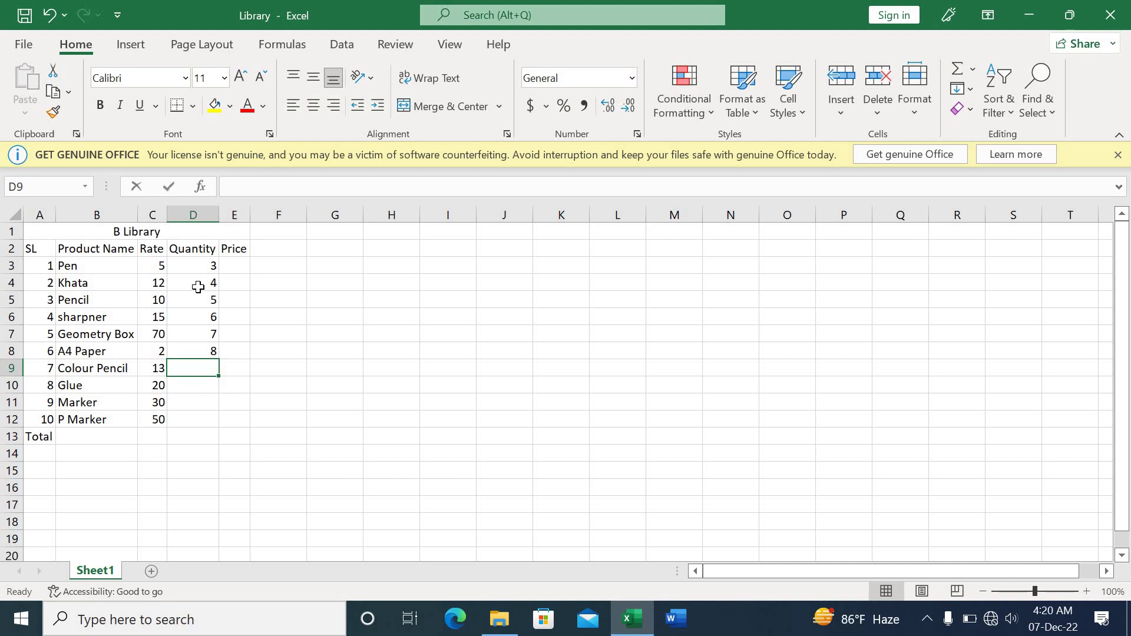
key("Return")
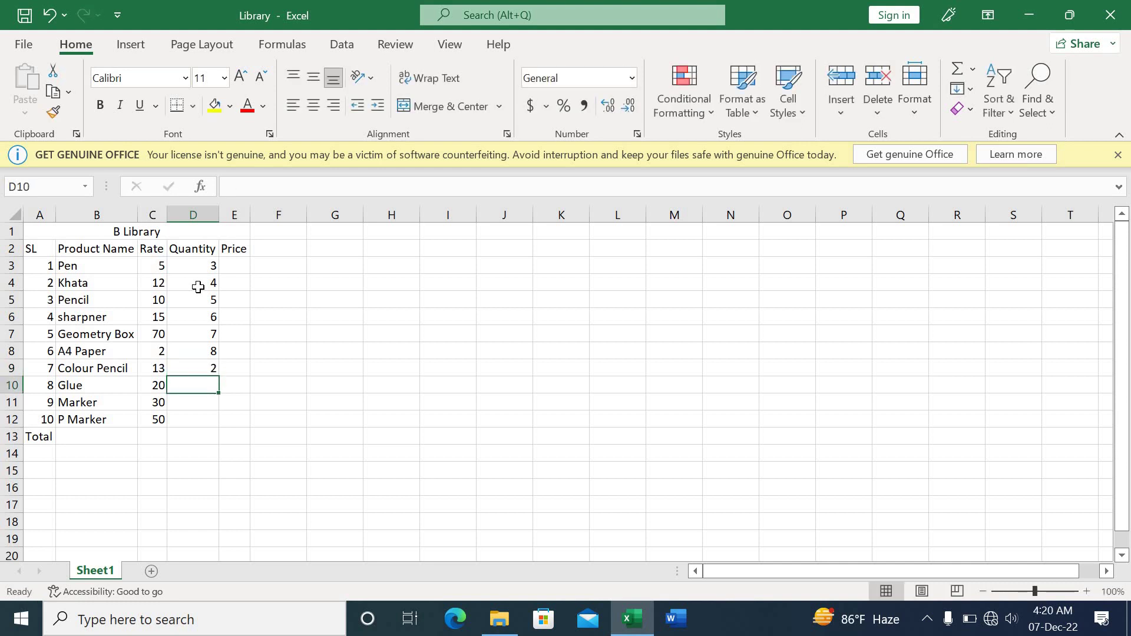
Enter the quantities 9, 3 and 9 for Glue, Marker and P Marker in cells D10 through D12
type("9")
key("Return")
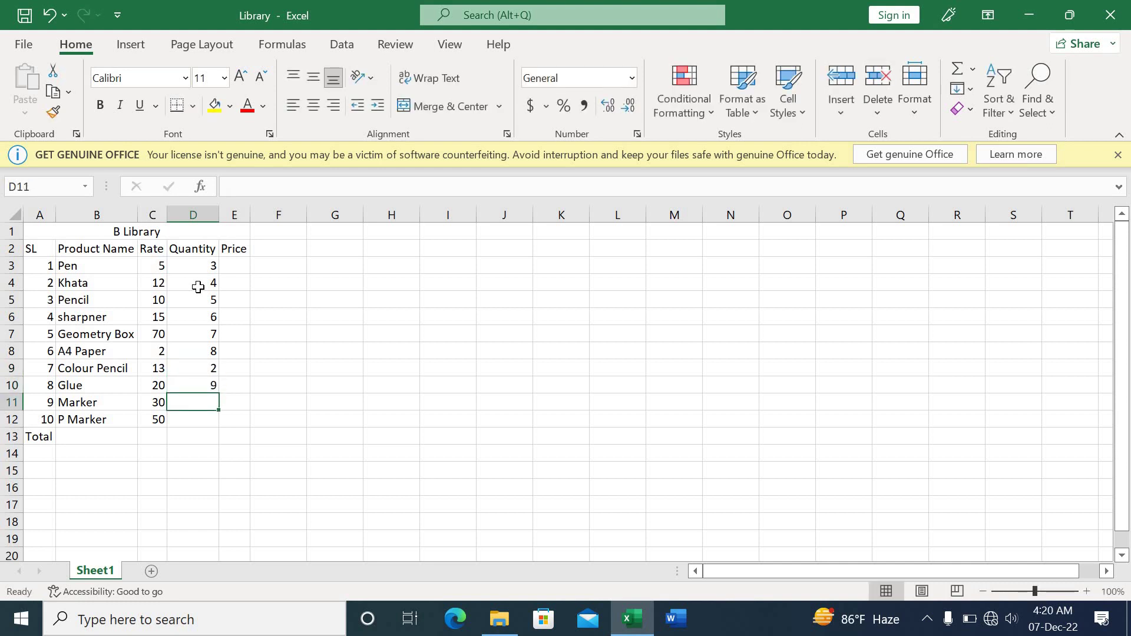
type("3")
key("Return")
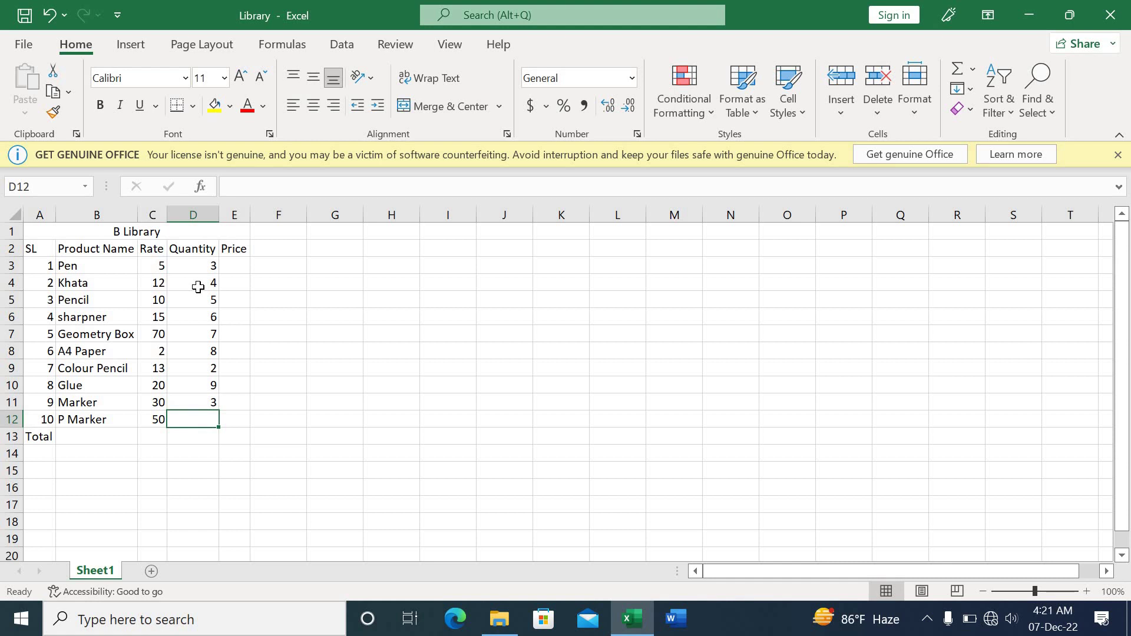
type("9")
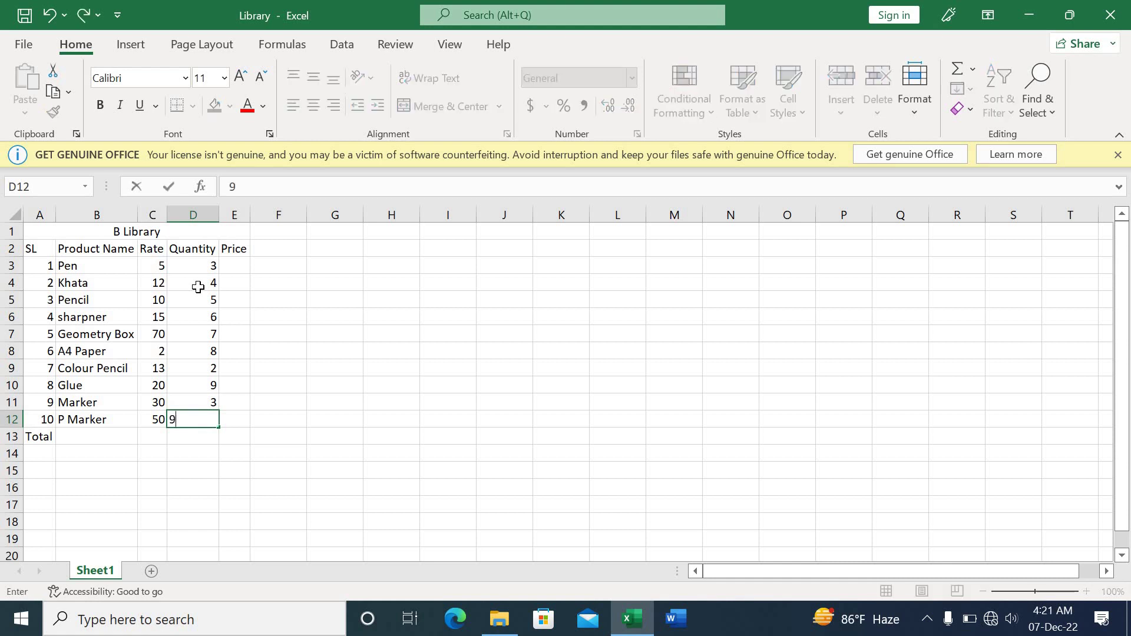
left_click(288, 318)
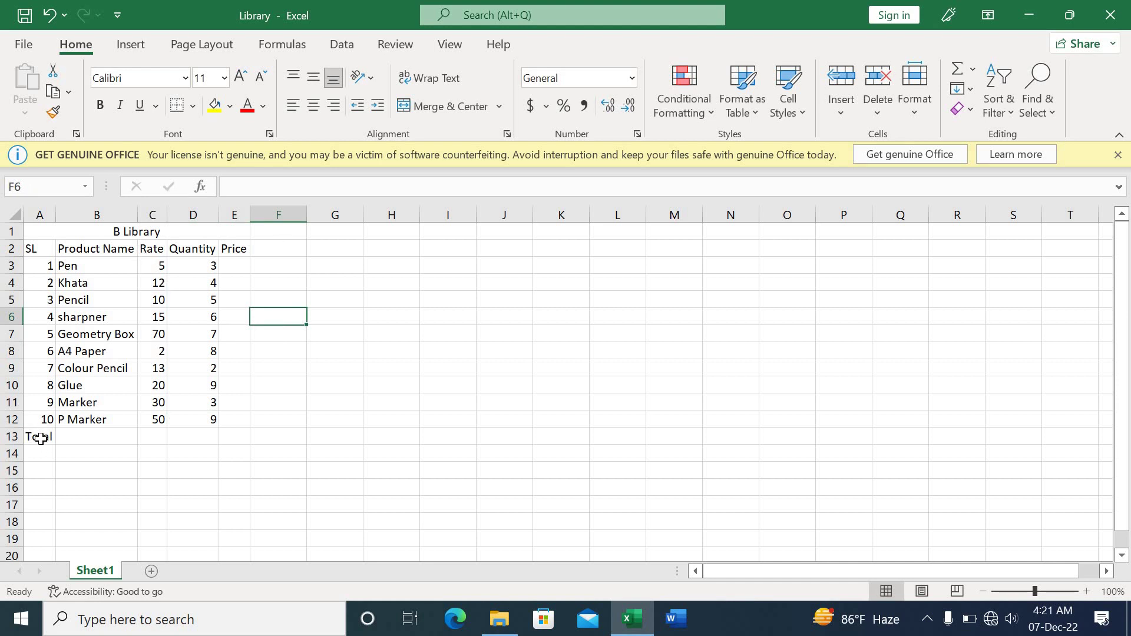
Calculate the Pen price in cell E3 as rate times quantity with the formula =C3*D3
left_click(238, 270)
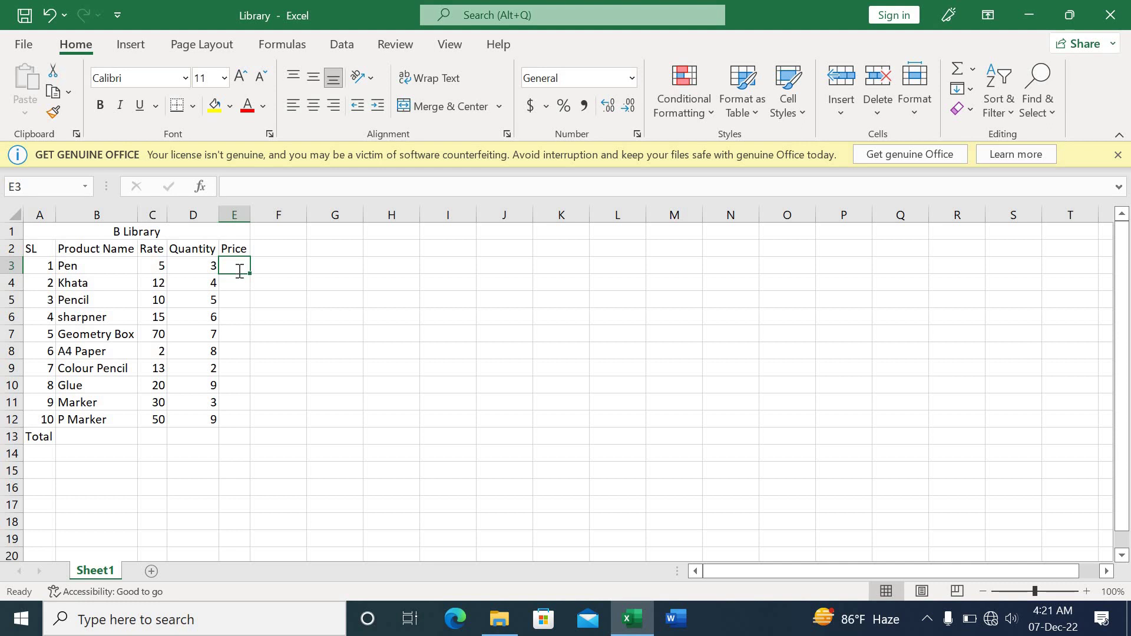
type("=")
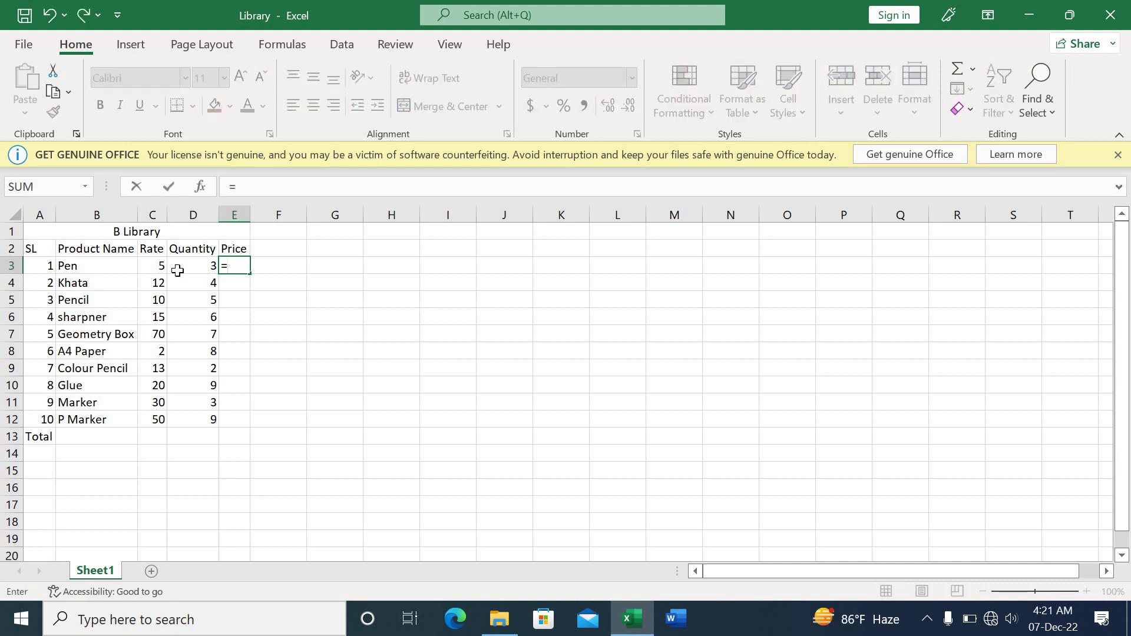
left_click(156, 265)
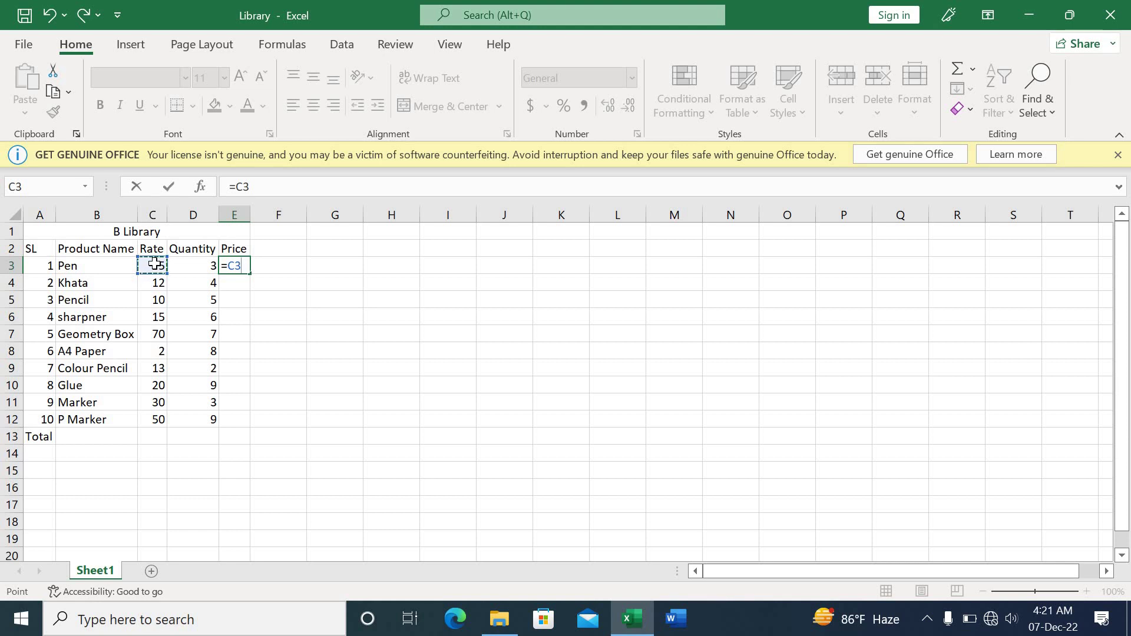
type("*")
left_click(212, 272)
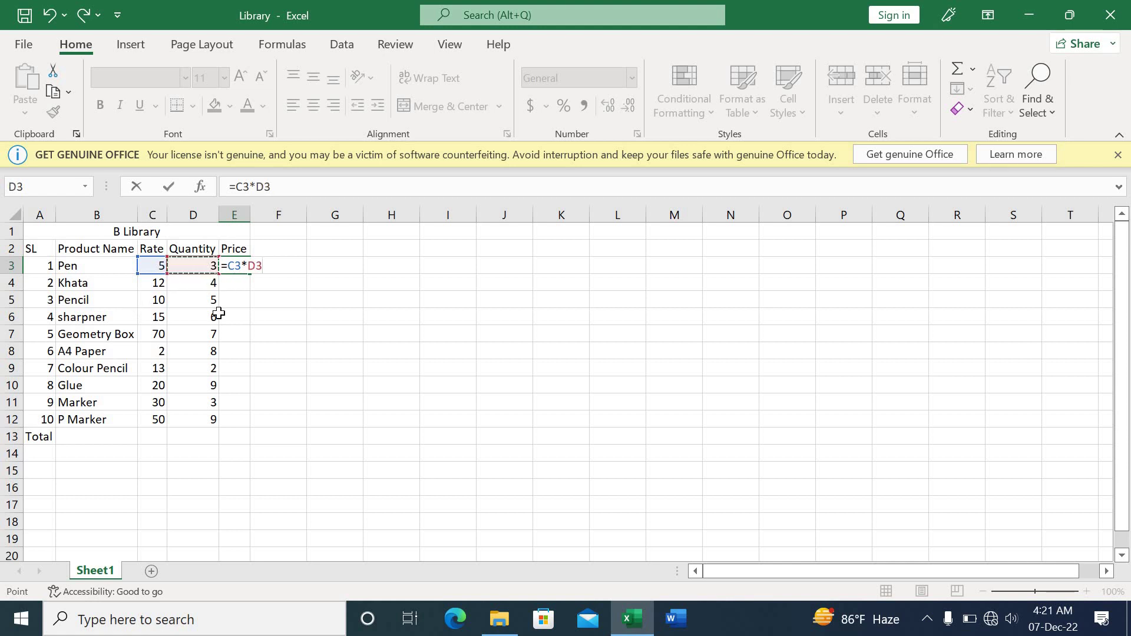
key("Return")
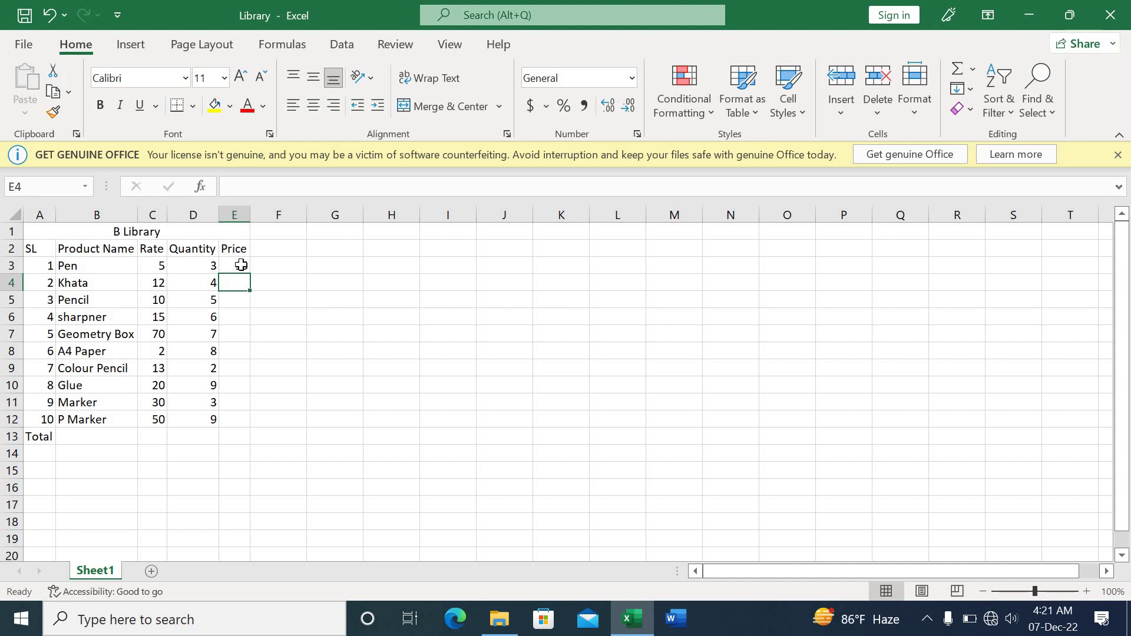
key("Up")
key("Down")
Calculate the Khata price in cell E4 with the formula =C4*D4
type("=")
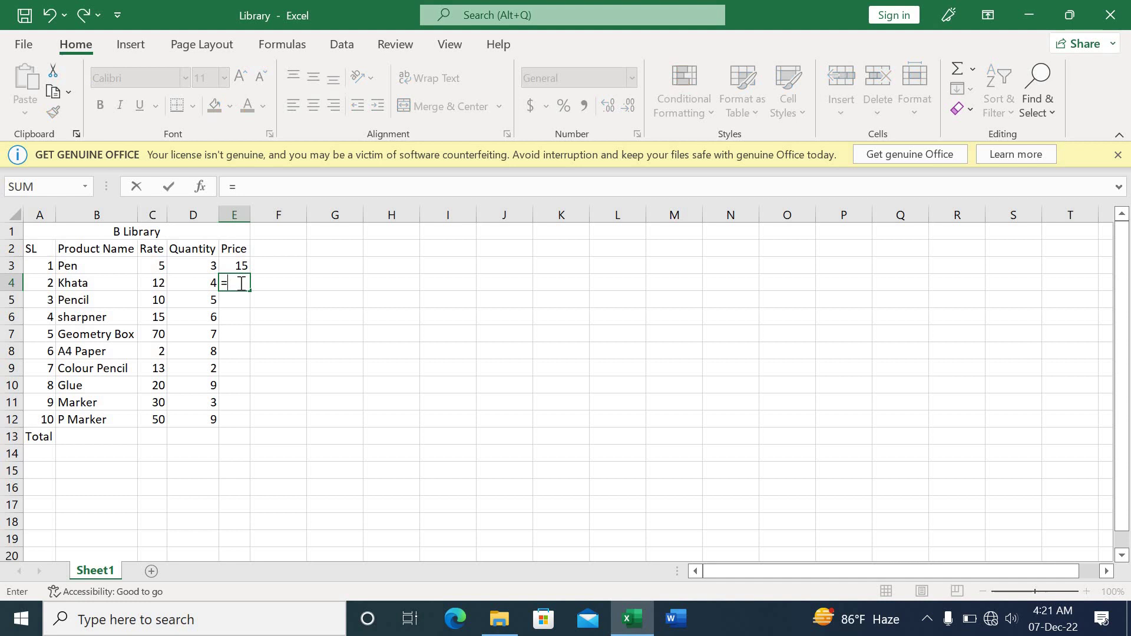
left_click(156, 286)
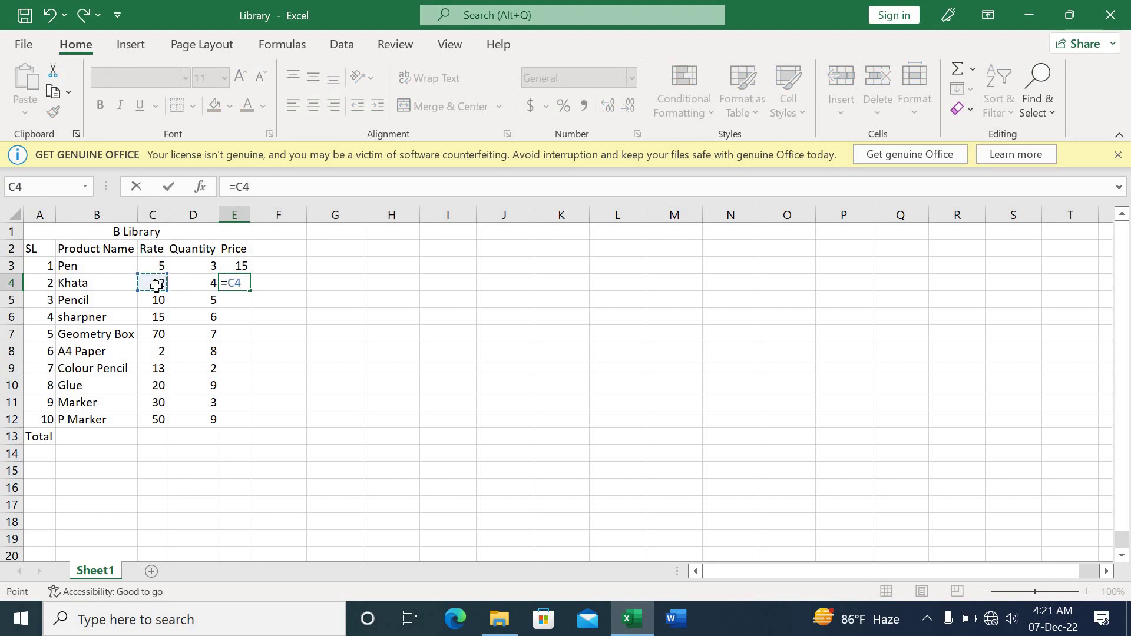
type("*")
left_click(193, 282)
key("Return")
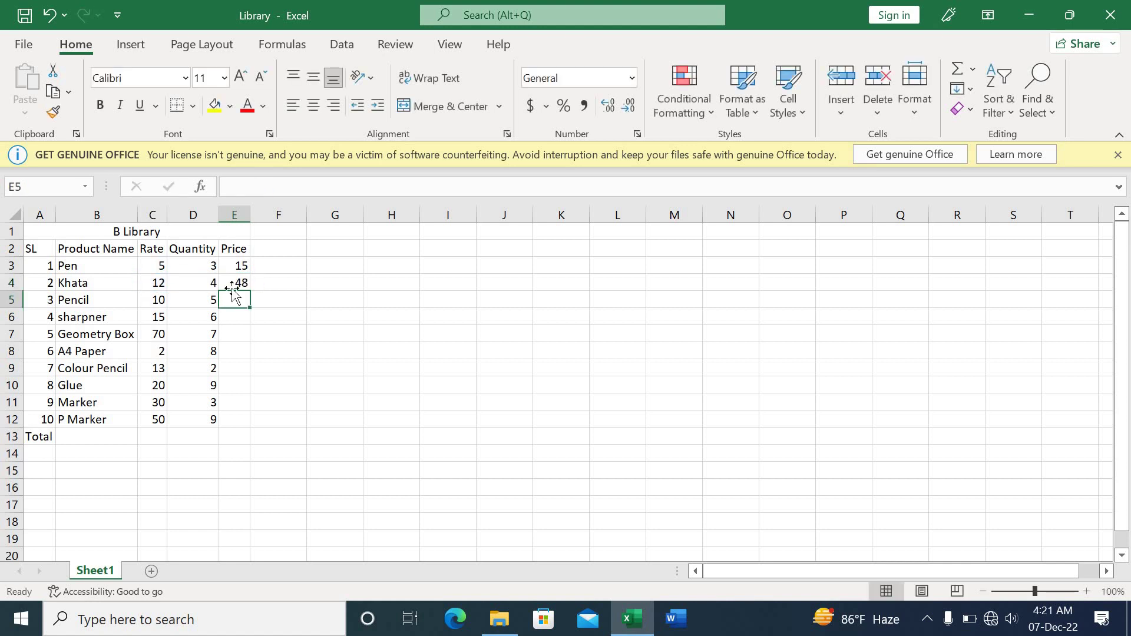
Fill the price formula from cell E4 down through E12 for the remaining products
left_click(241, 284)
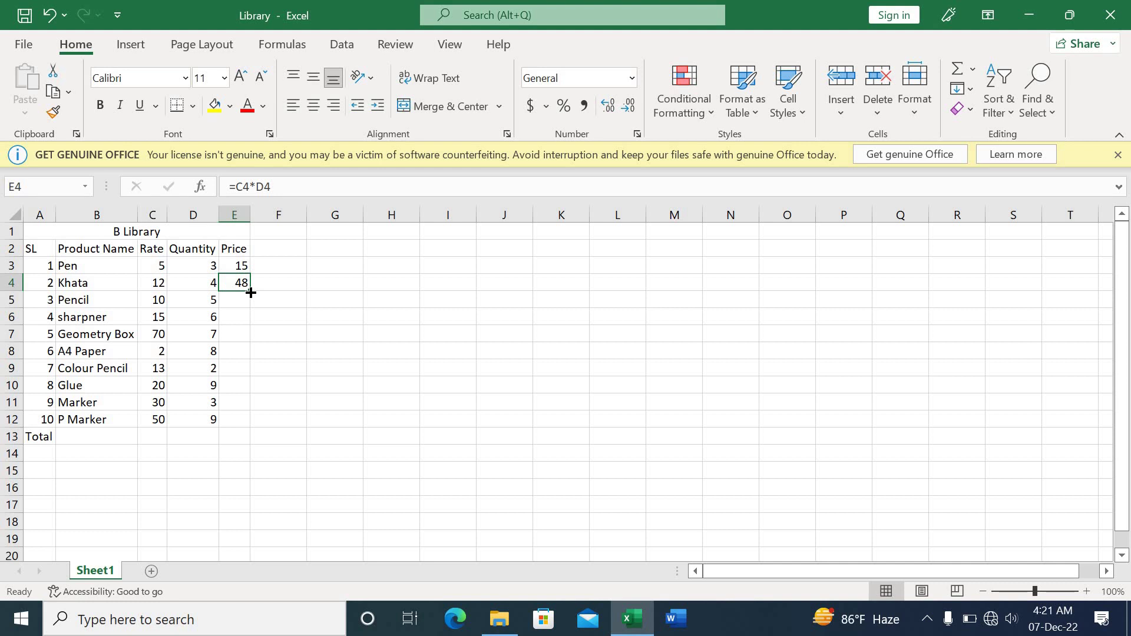
left_click_drag(251, 293, 253, 423)
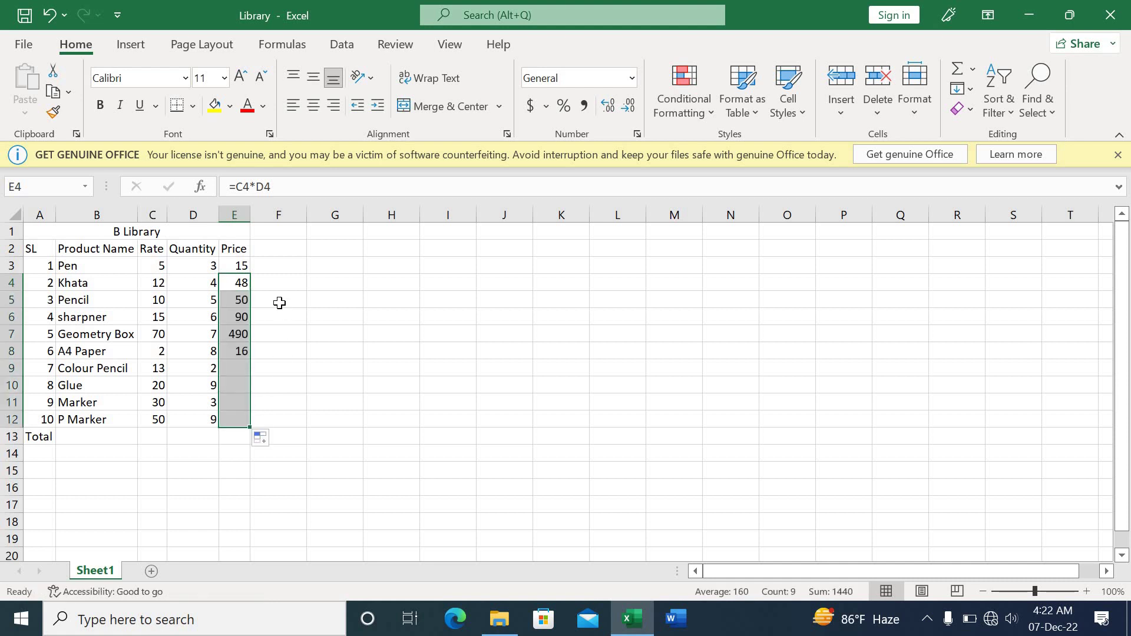
left_click(303, 421)
Merge cells A13 through D13 of the Total row and right-align the Total label
left_click(42, 439)
left_click_drag(42, 438, 203, 434)
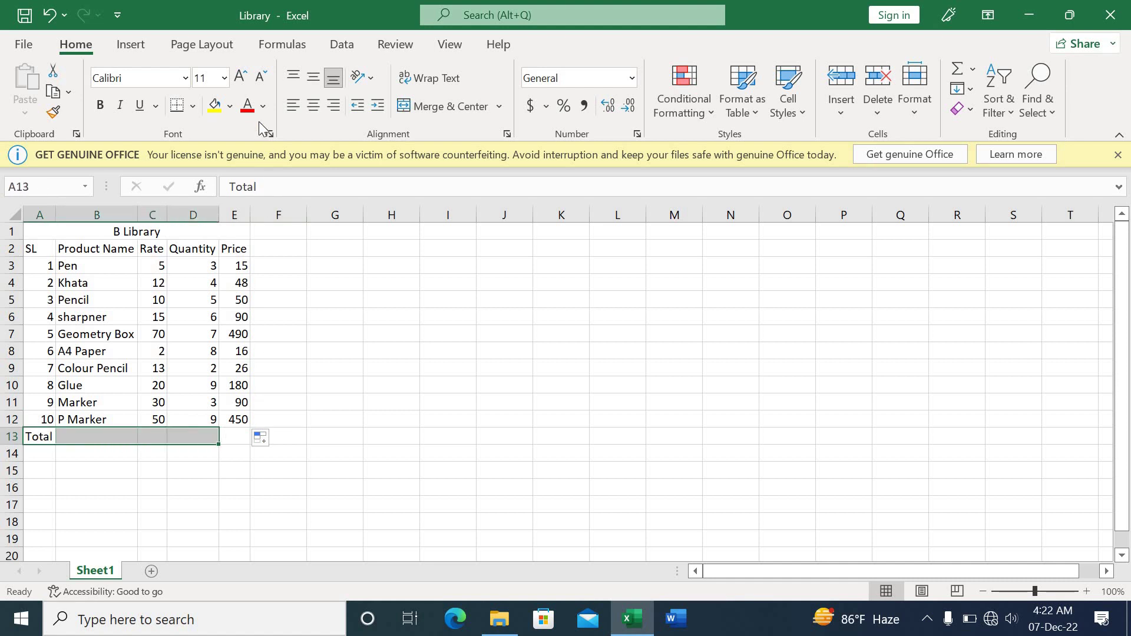
left_click(437, 106)
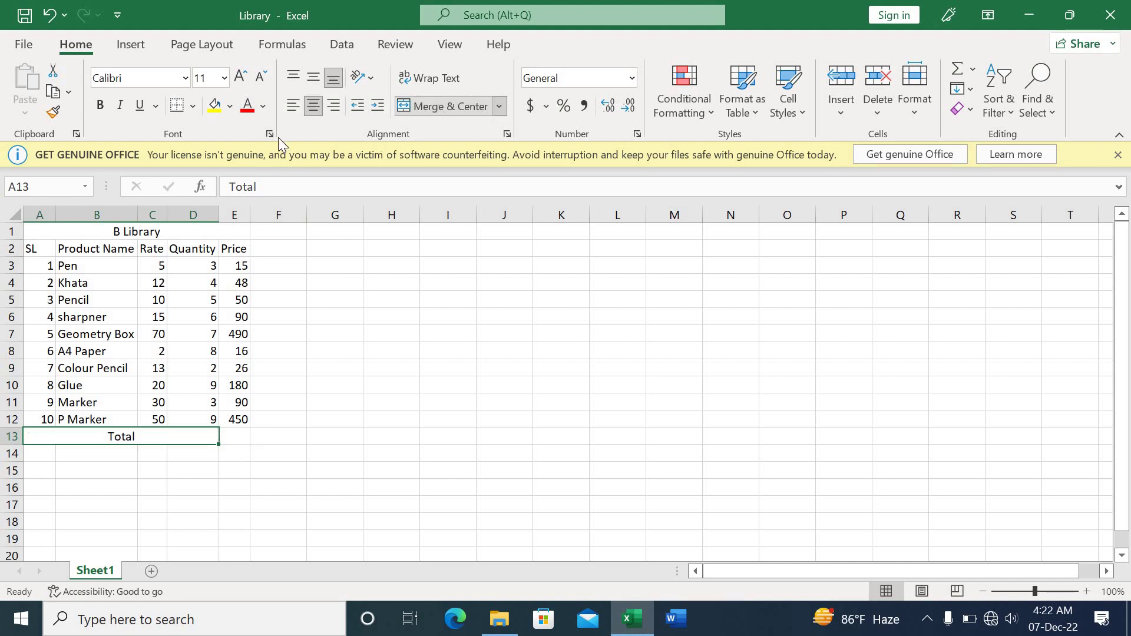
left_click(339, 107)
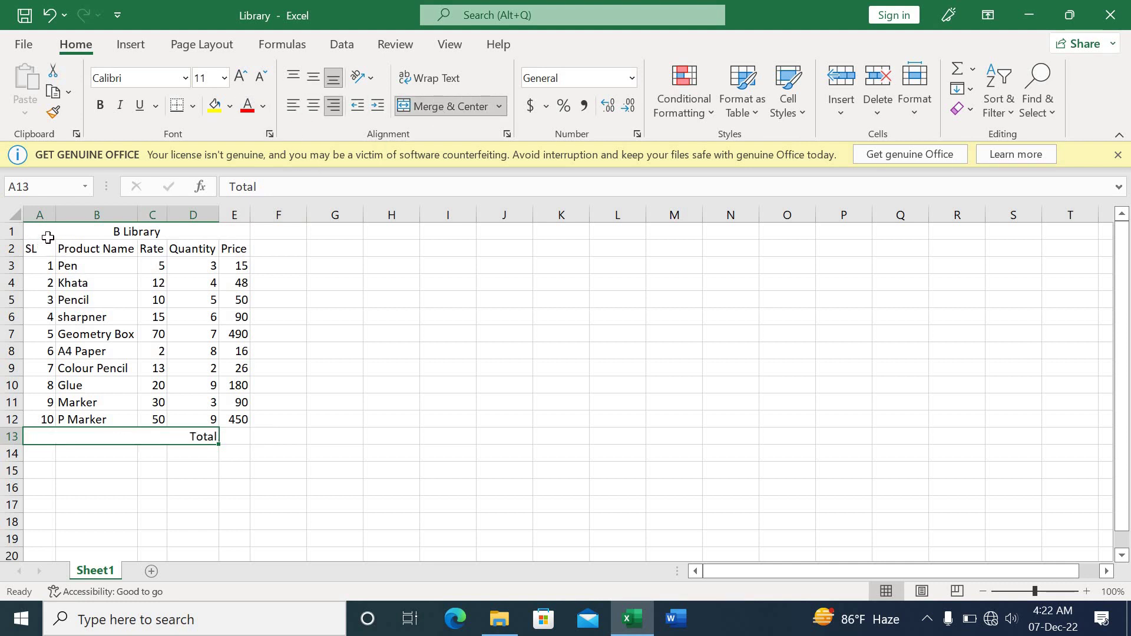
Left-align the title, headers and product rows in the range A1:E12
left_click_drag(47, 239, 94, 419)
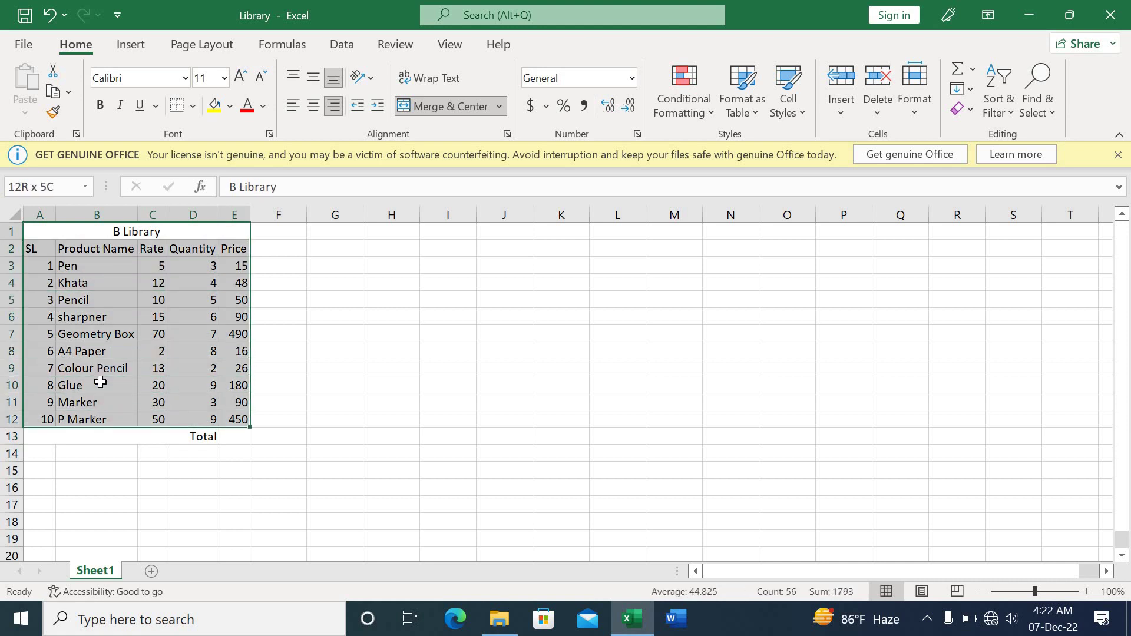
left_click(293, 108)
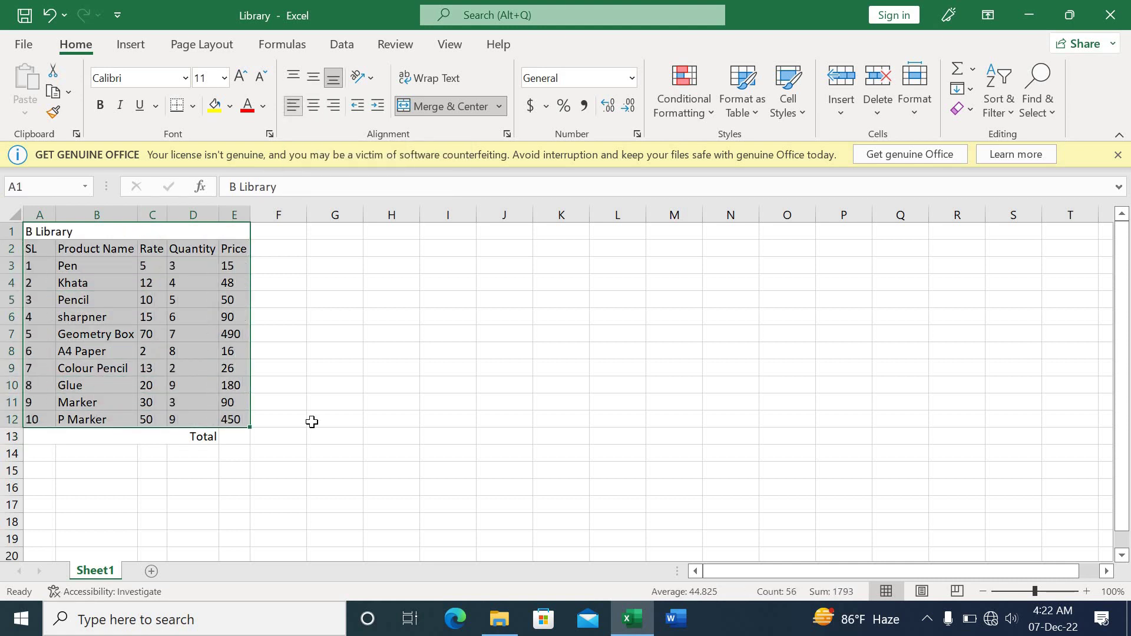
left_click(340, 388)
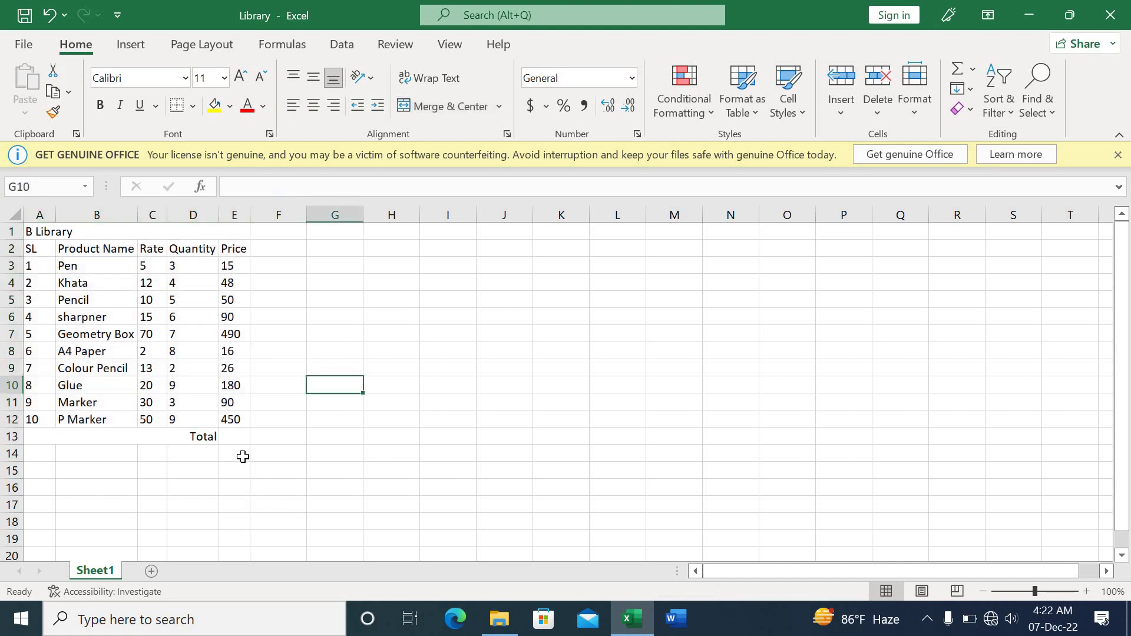
Total the product prices in cell E13 with the formula =SUM(E3:E12)
left_click(234, 437)
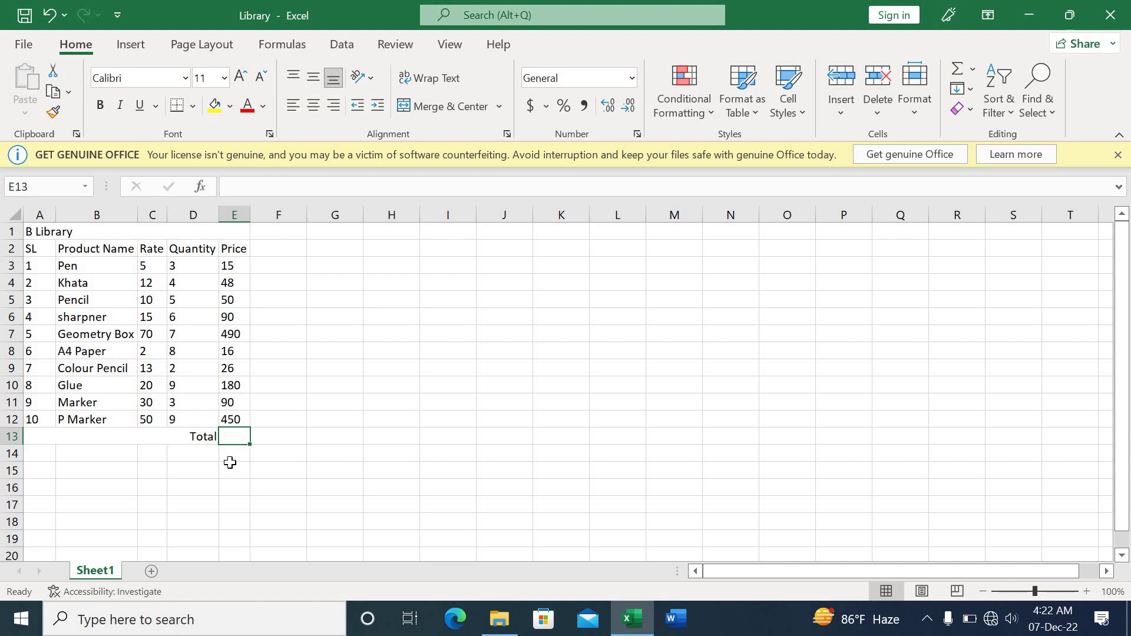
type("=")
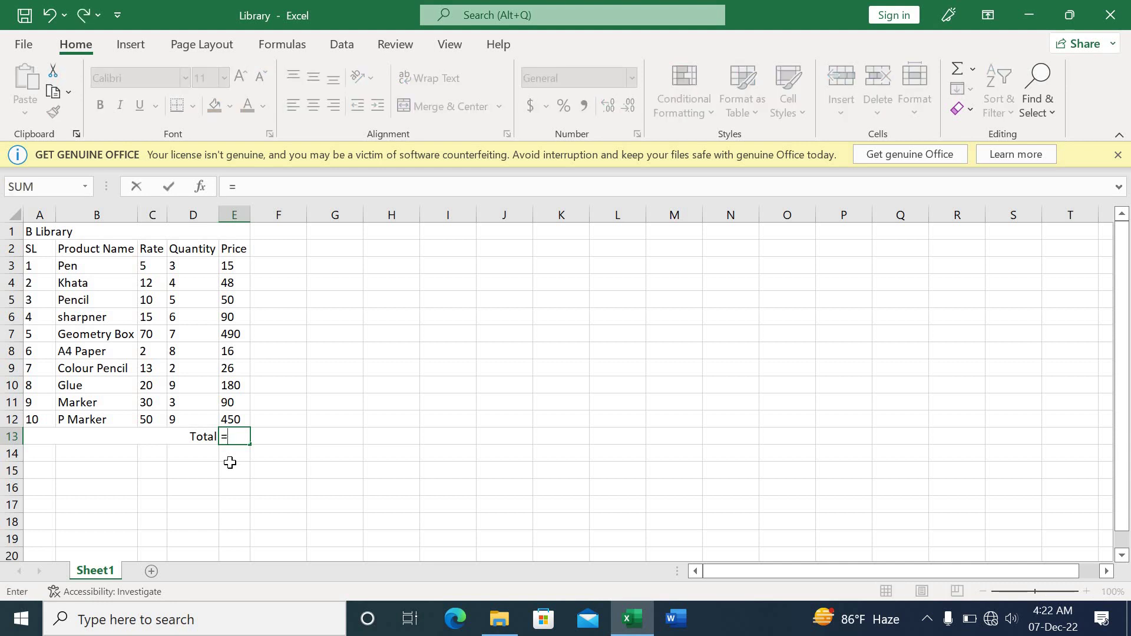
type("s")
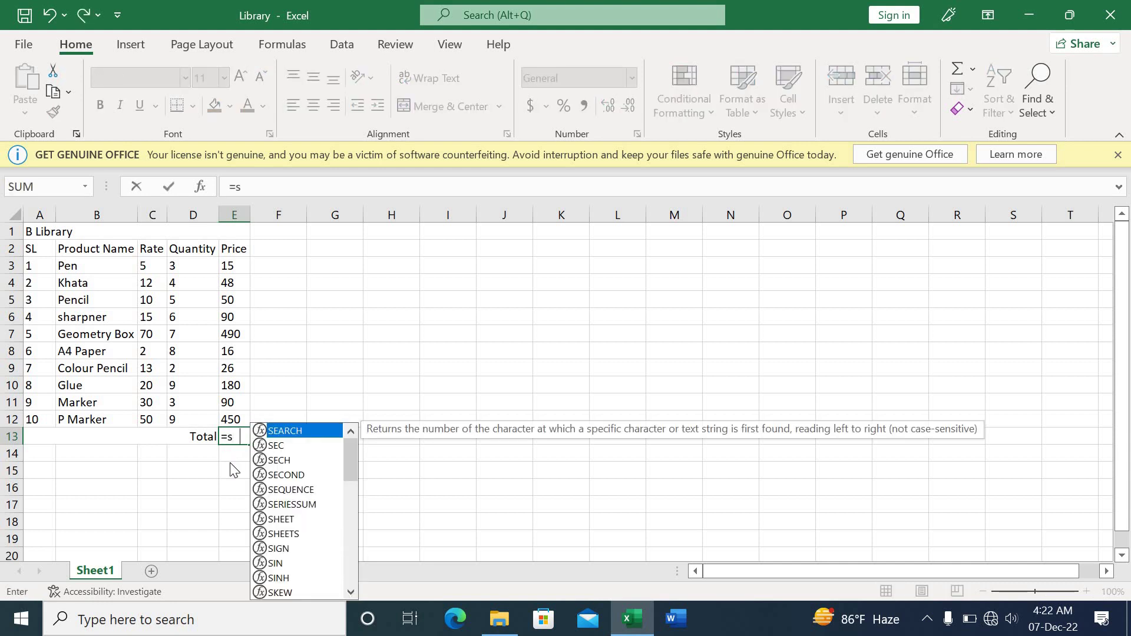
type("um")
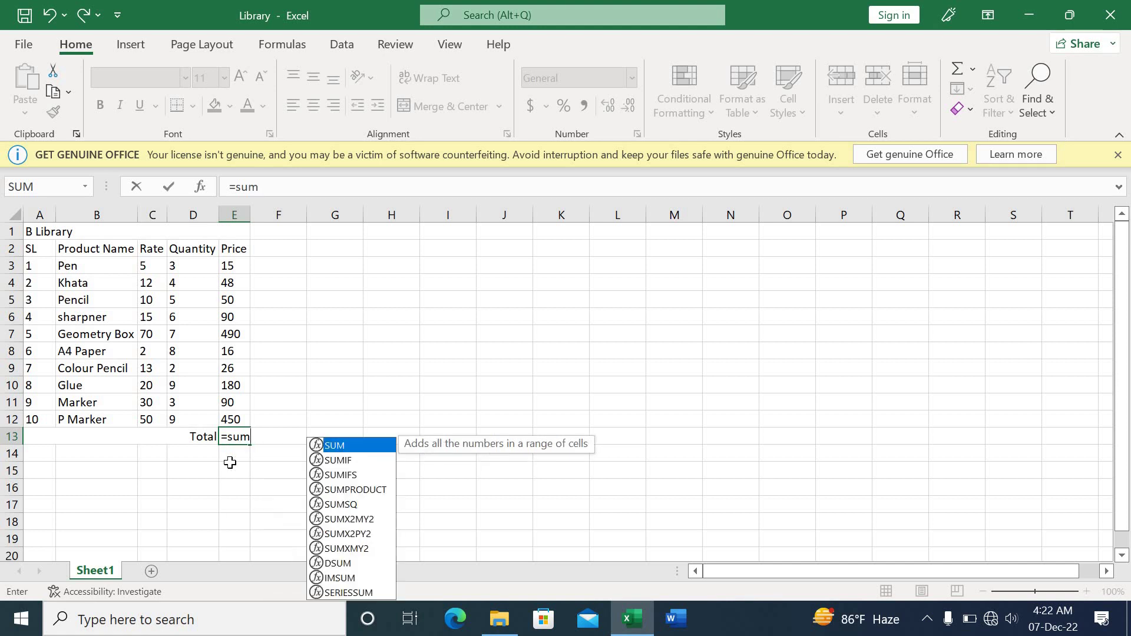
type("(")
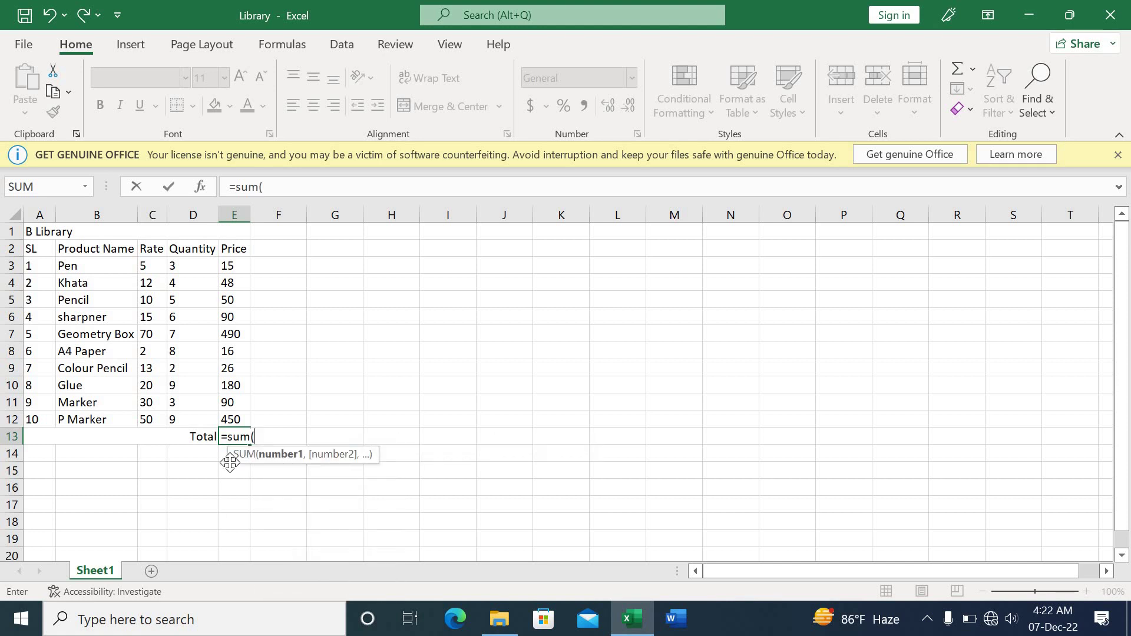
left_click(230, 266)
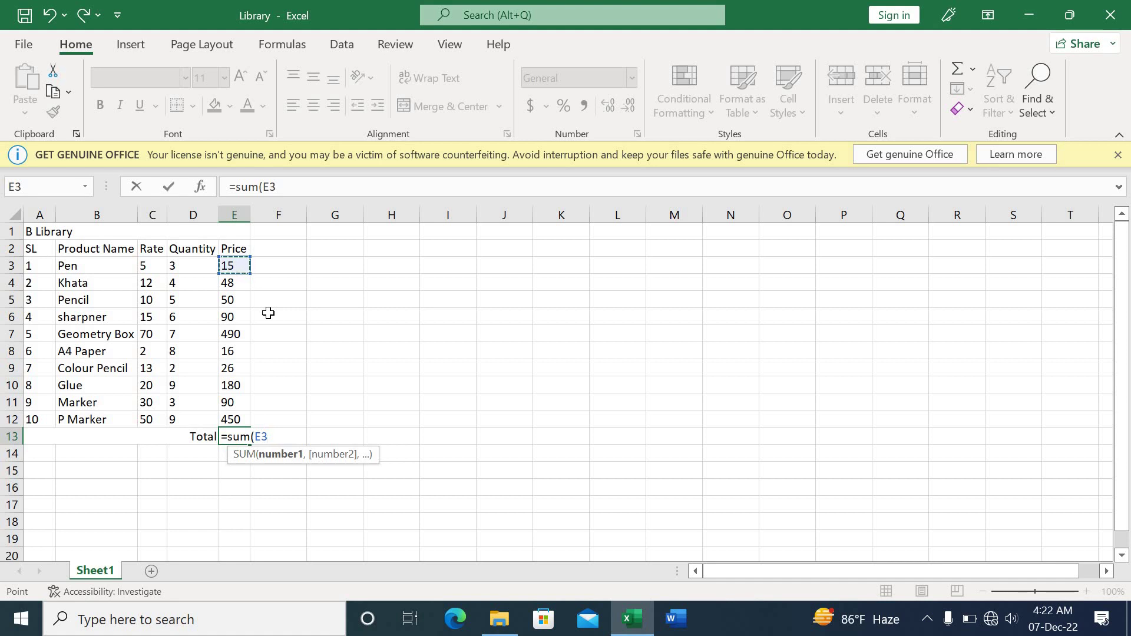
key("F8")
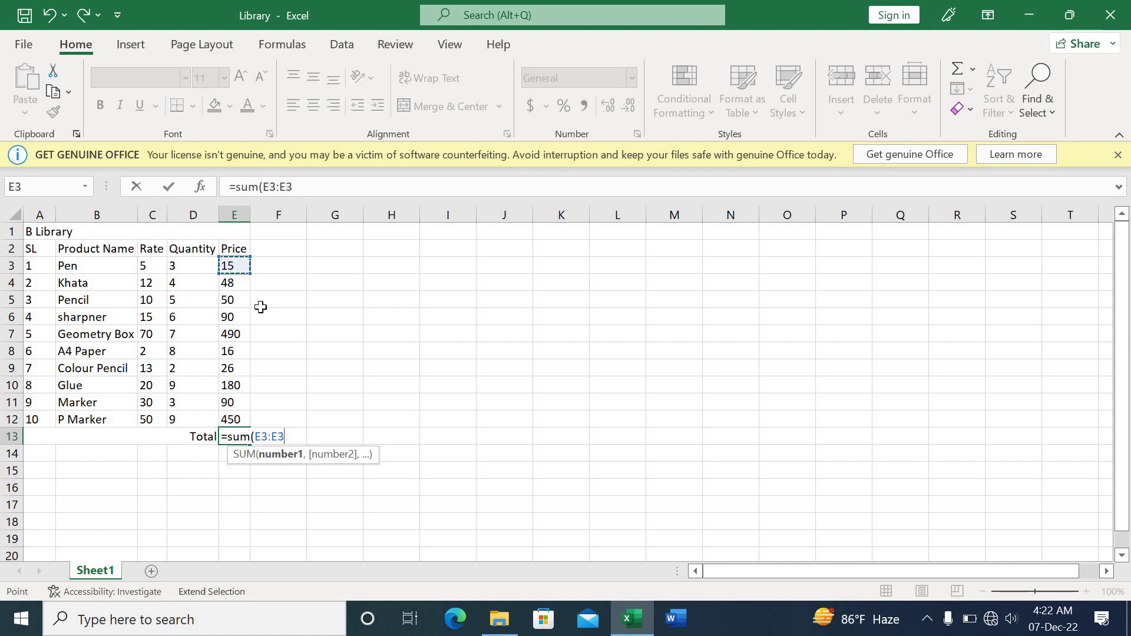
left_click(235, 421)
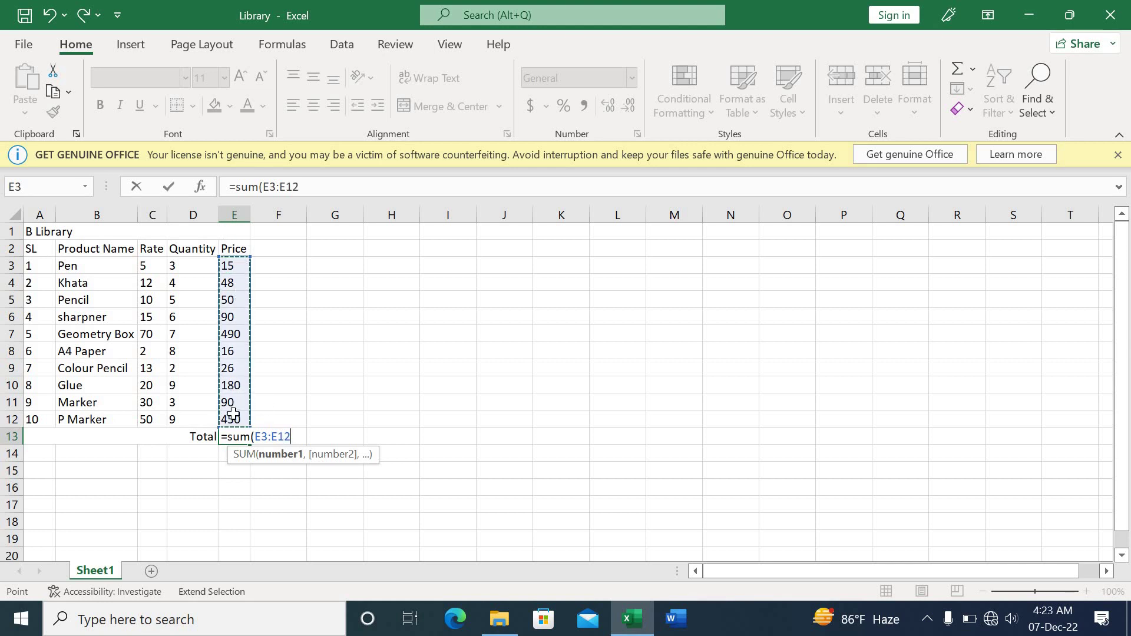
left_click(300, 401)
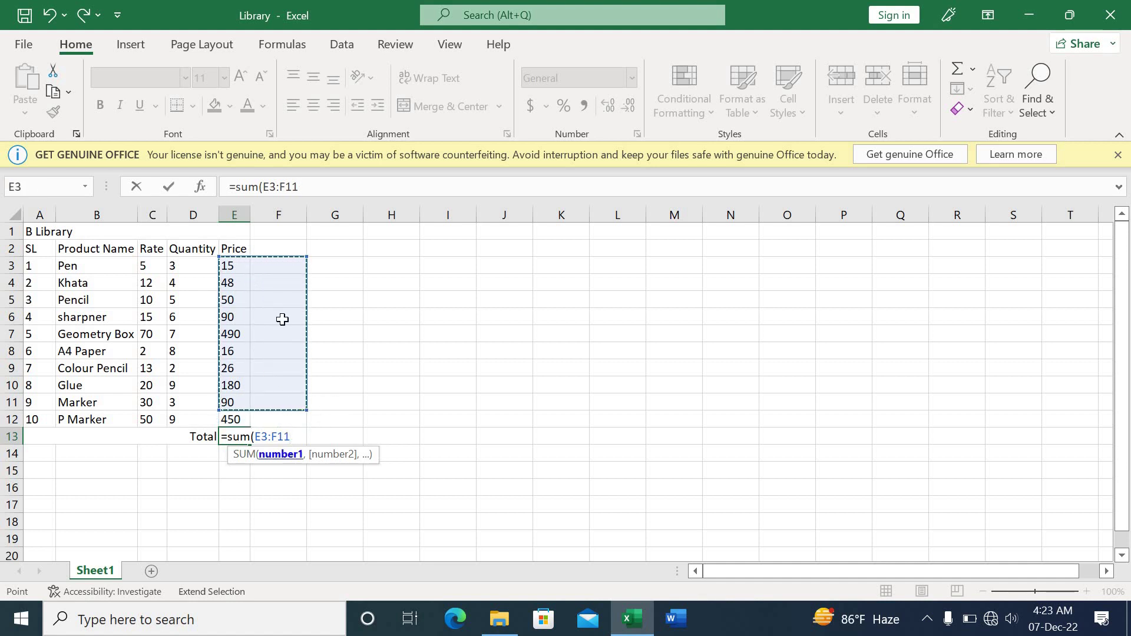
left_click(230, 269)
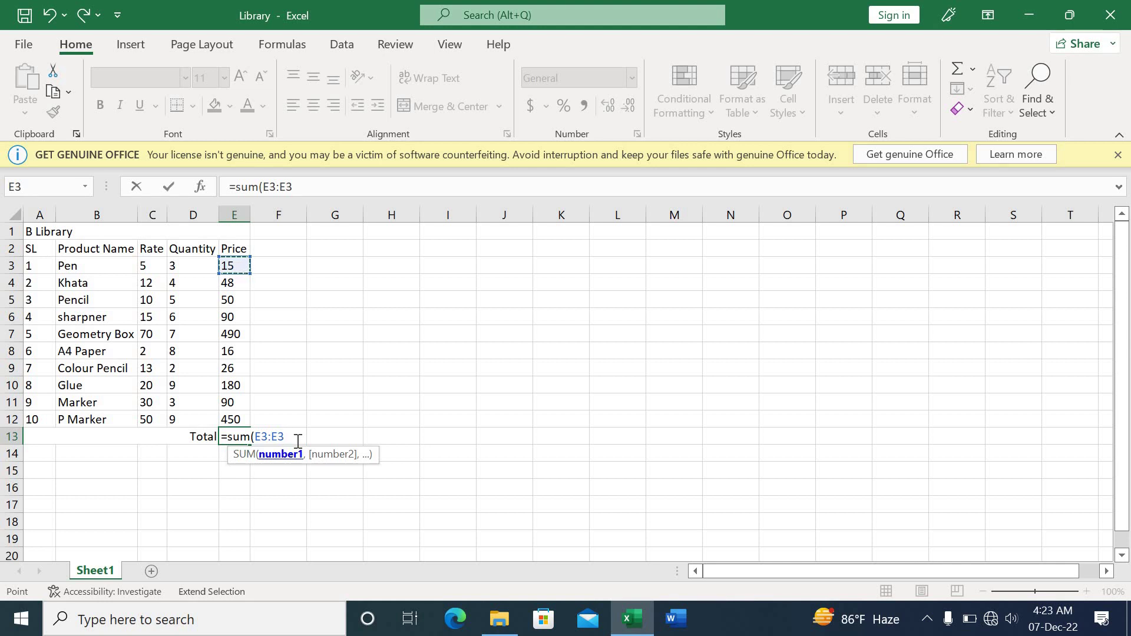
key("BackSpace")
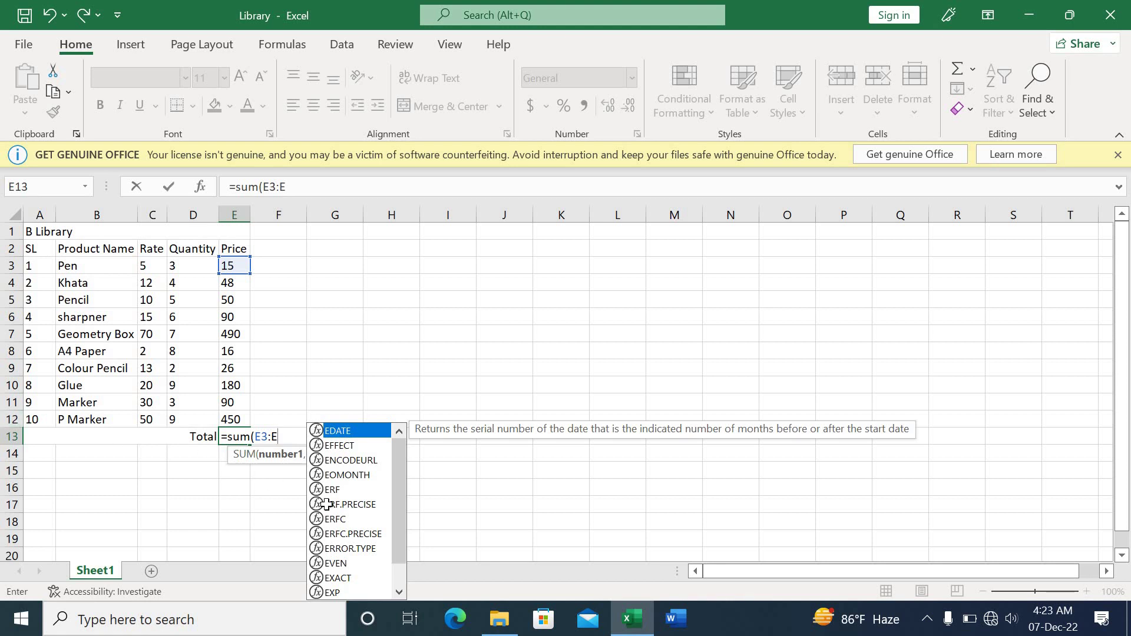
type("12")
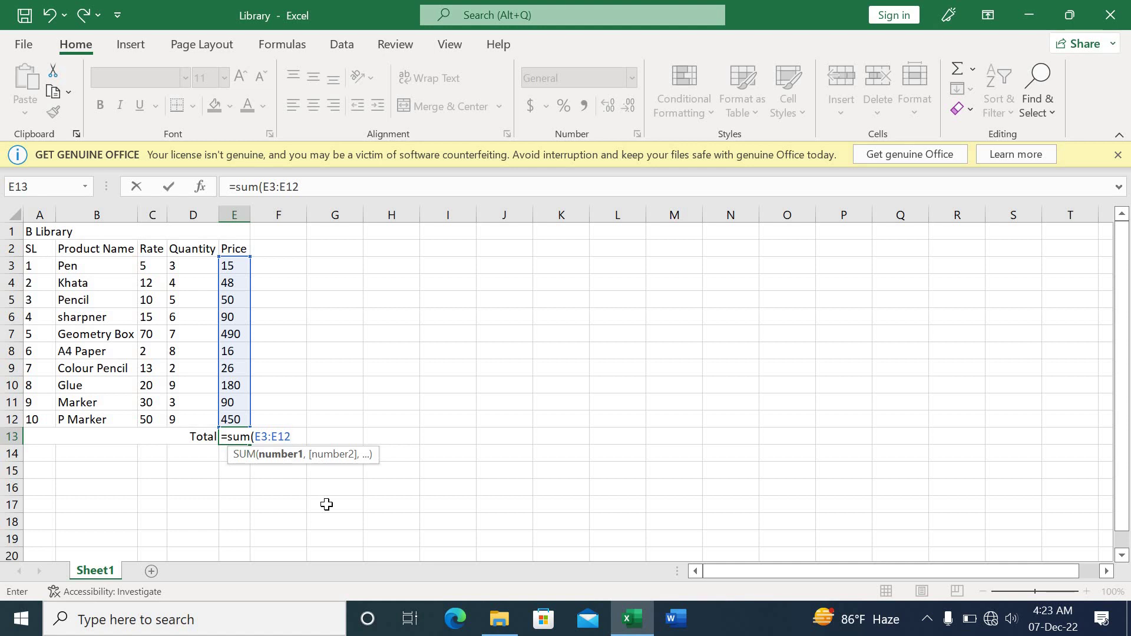
type(")")
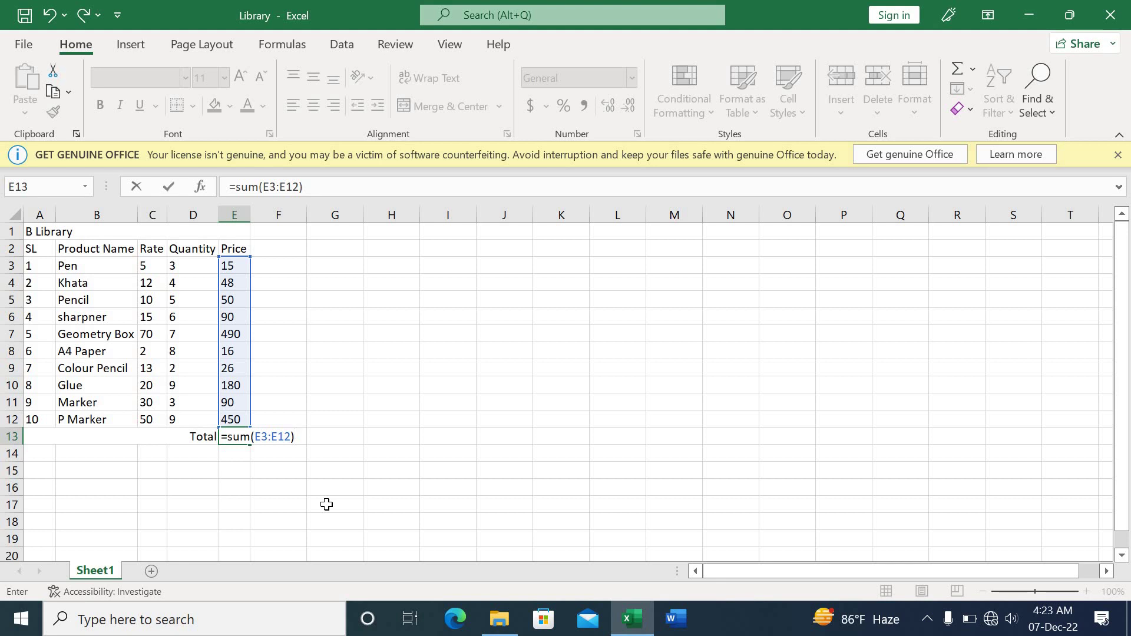
key("Return")
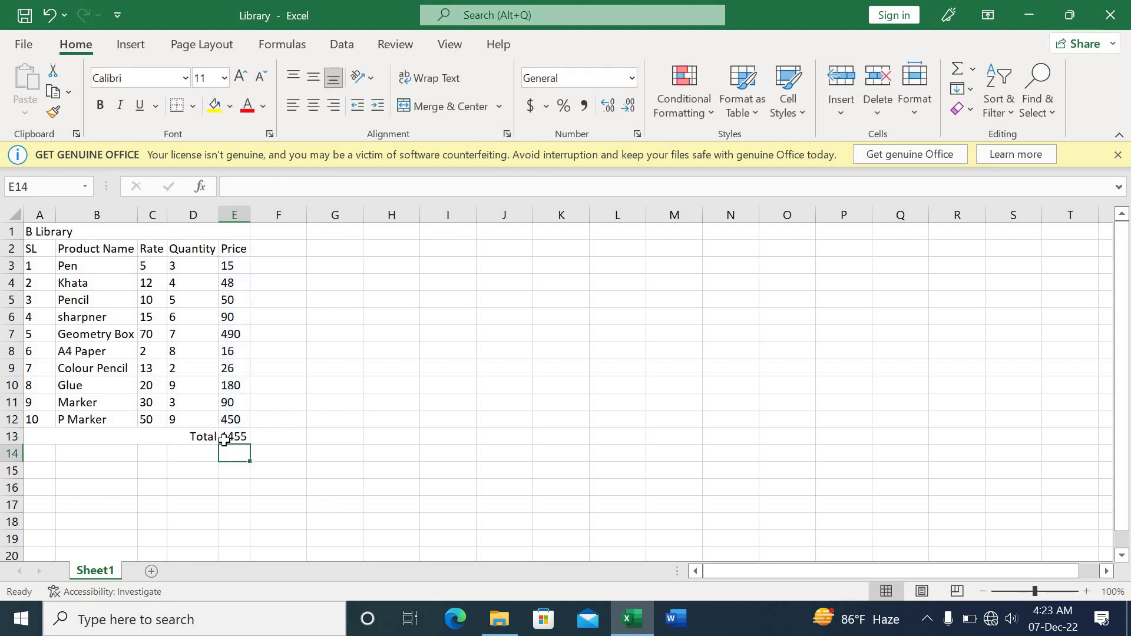
key("Up")
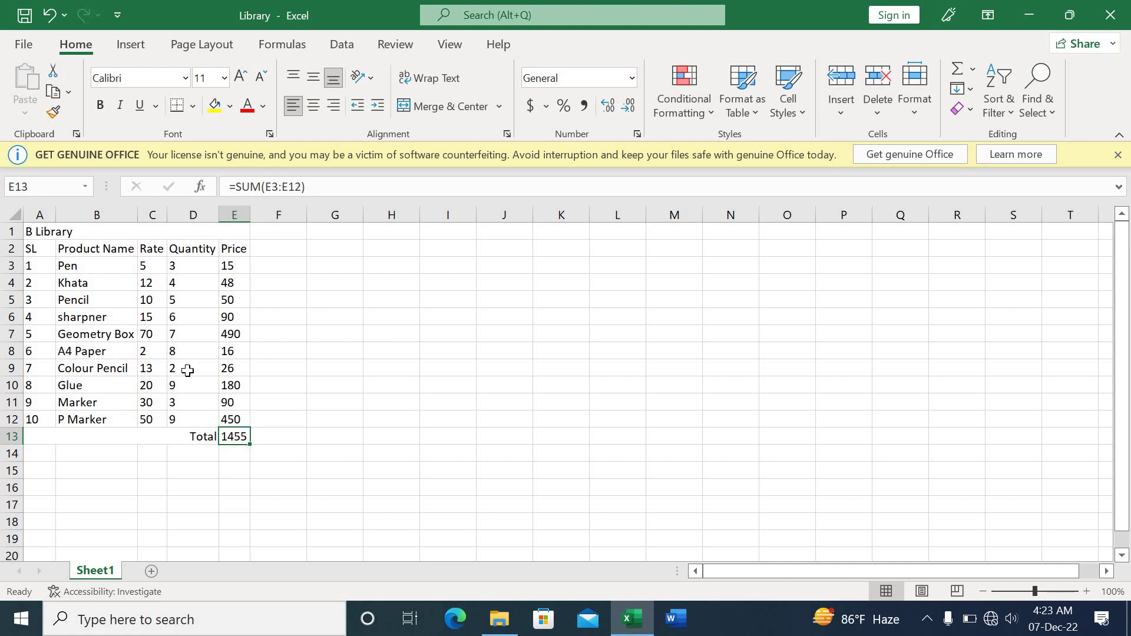
scroll(187, 370, "up", 5)
scroll(184, 373, "up", 6)
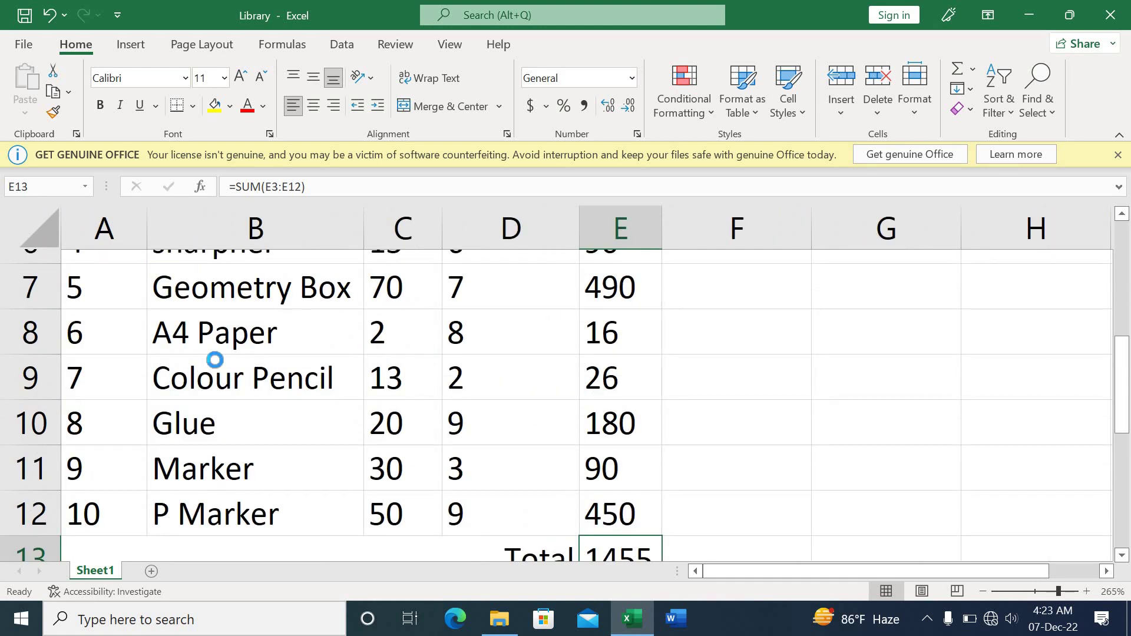
scroll(214, 361, "down", 6)
scroll(162, 365, "up", 2)
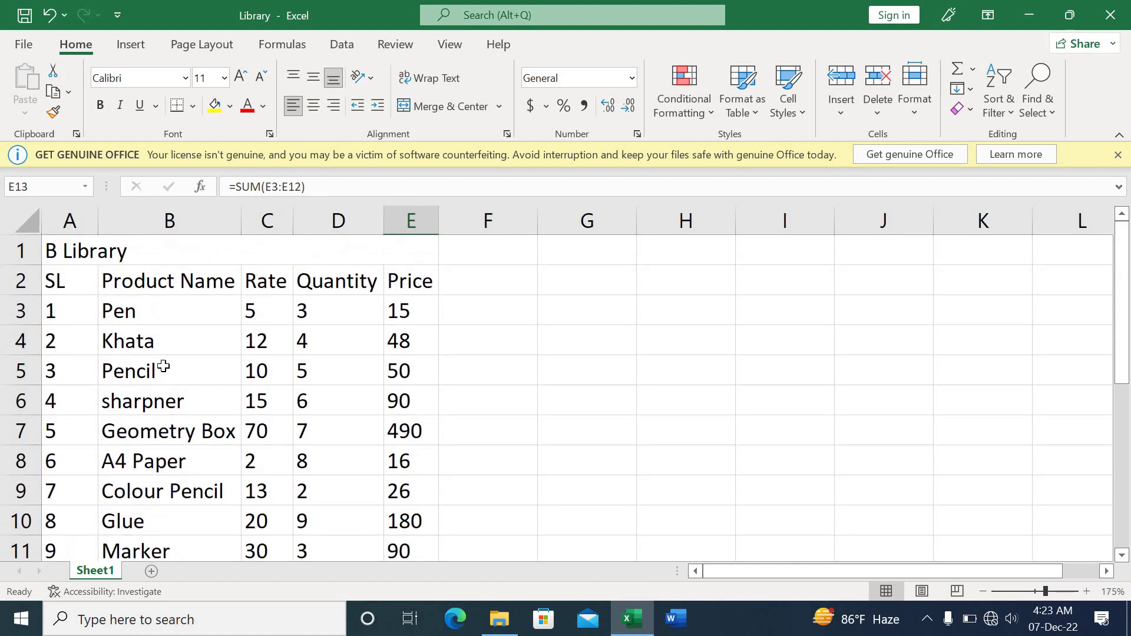
scroll(167, 381, "down", 3)
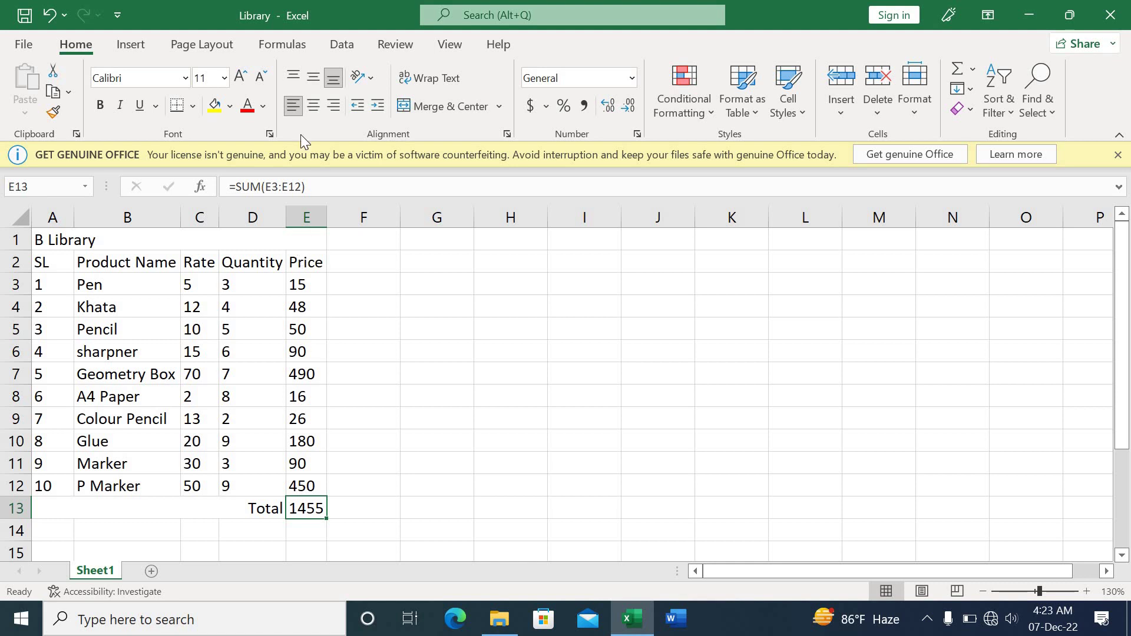
Dismiss the GET GENUINE OFFICE notice and start closing the Library workbook
left_click(1119, 157)
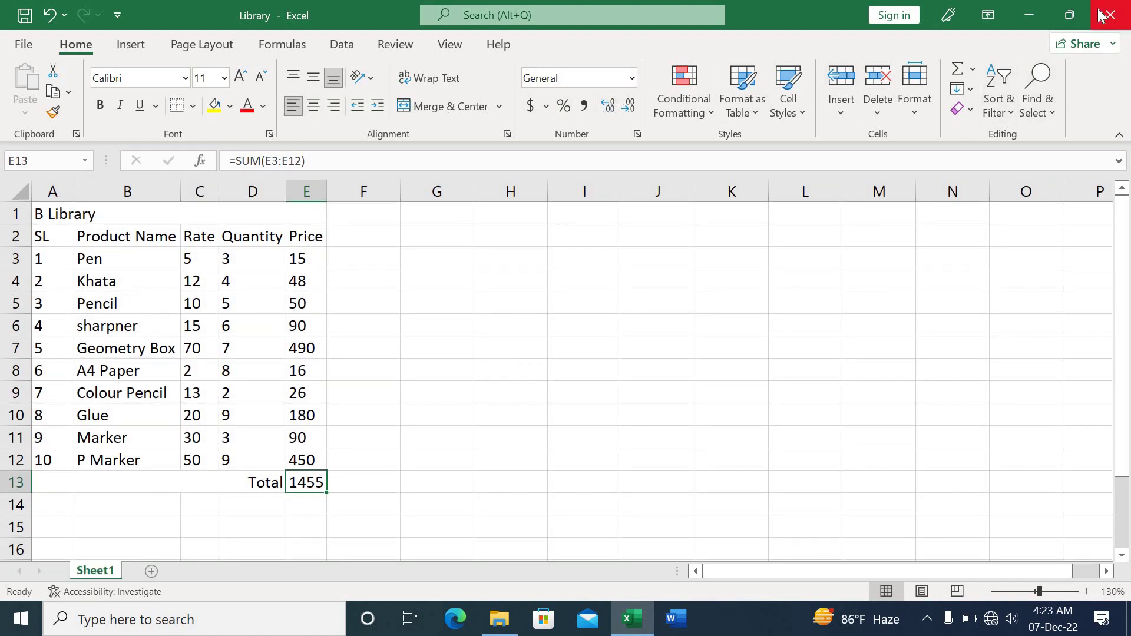
left_click(1113, 16)
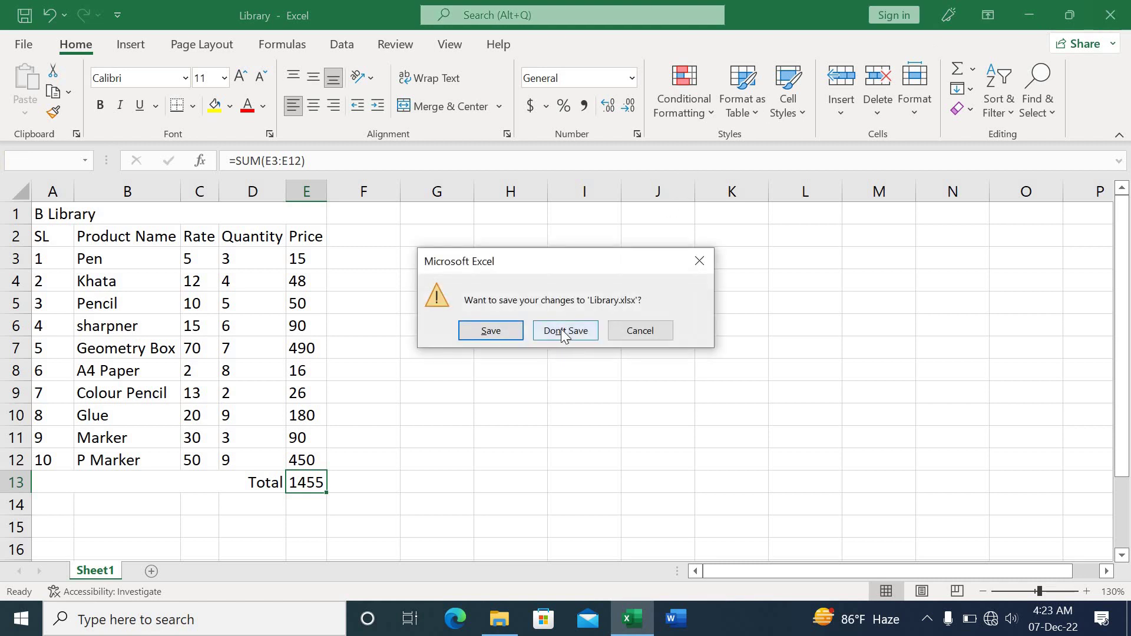